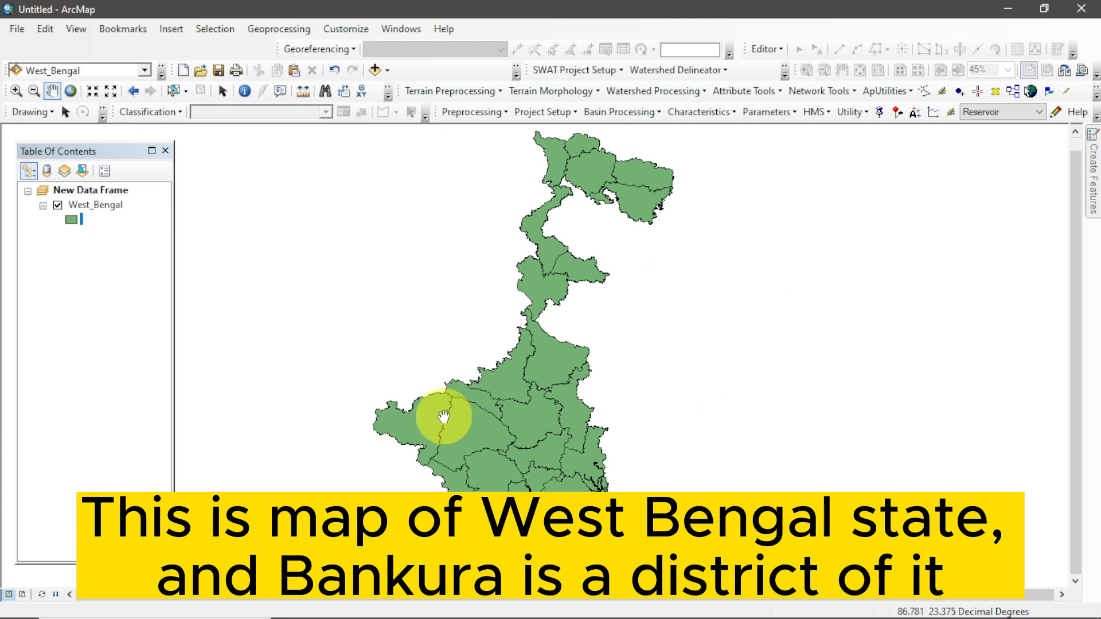
# Step: Select the Bankura record in the West_Bengal attribute table and close the table
pyautogui.rightClick(106, 205)
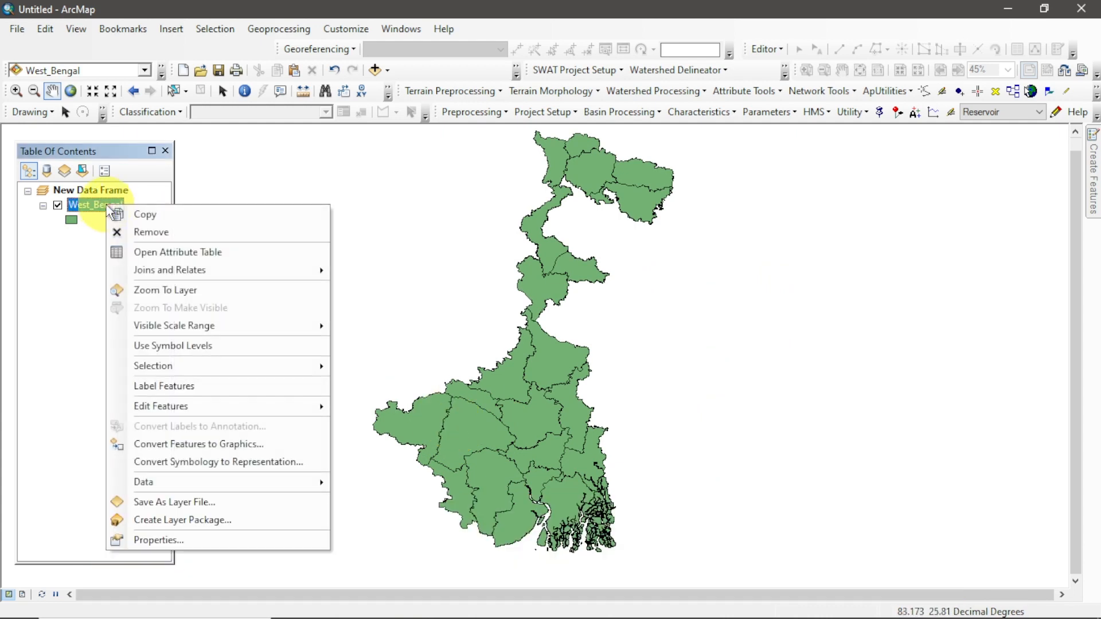
pyautogui.click(146, 253)
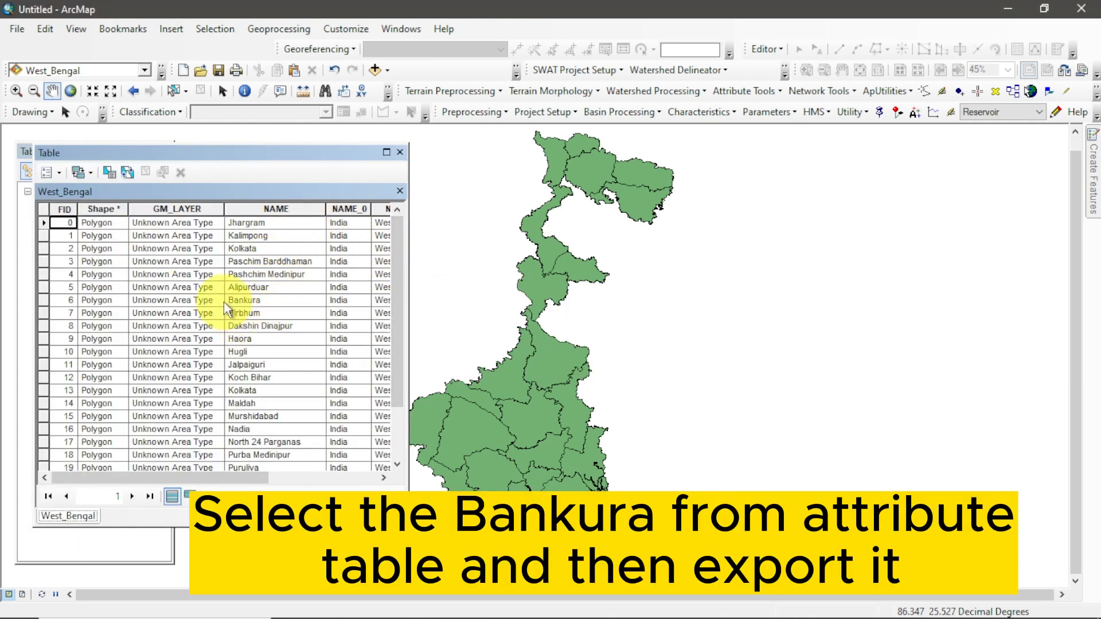
pyautogui.click(42, 301)
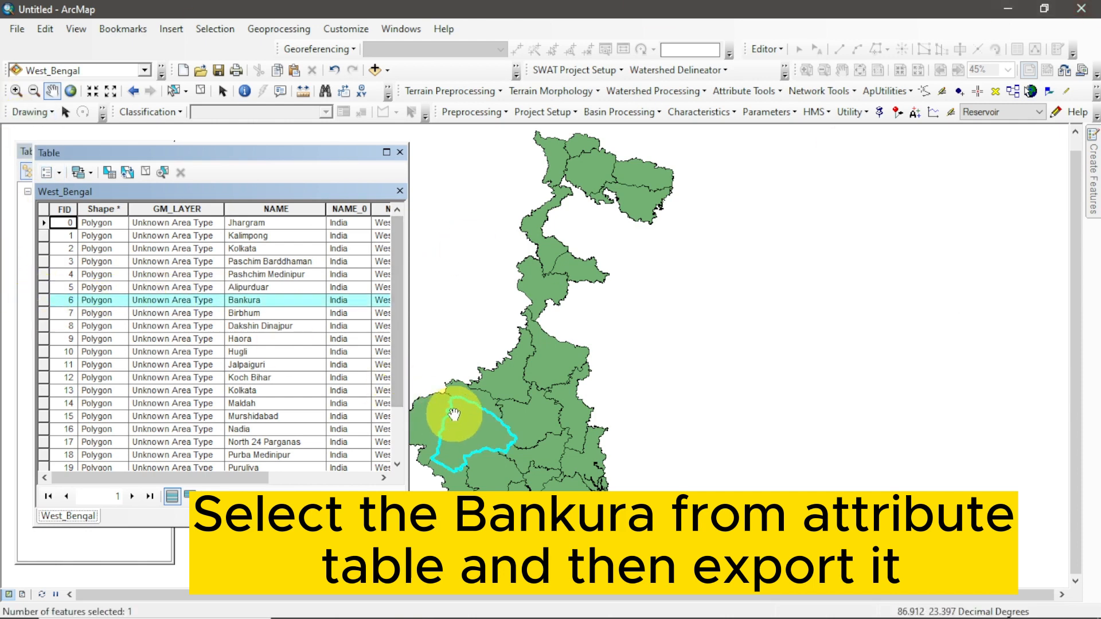
pyautogui.click(400, 190)
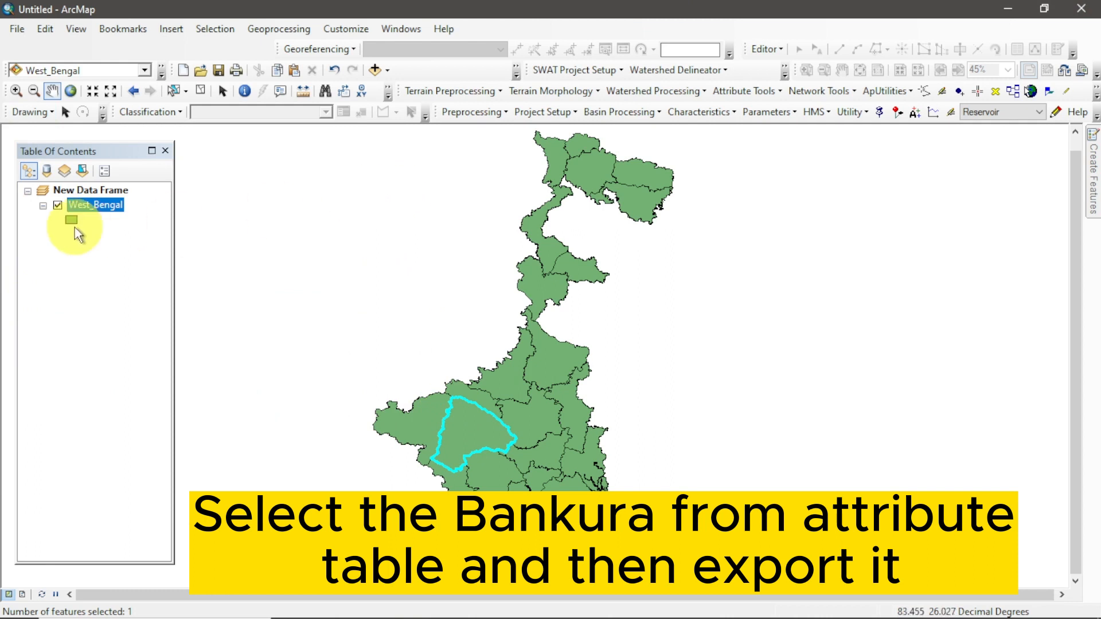
# Step: Export the selected West_Bengal feature as Bankura_dist.shp in the ARC practice folder, using the layer's source coordinate system, and add it to the map
pyautogui.rightClick(92, 211)
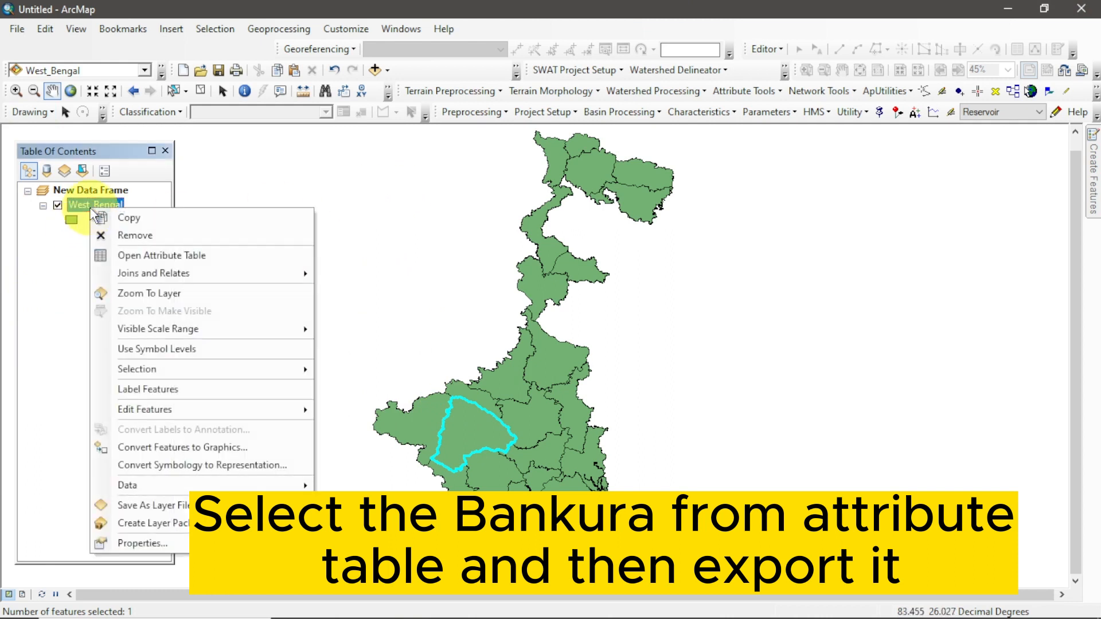
pyautogui.click(148, 486)
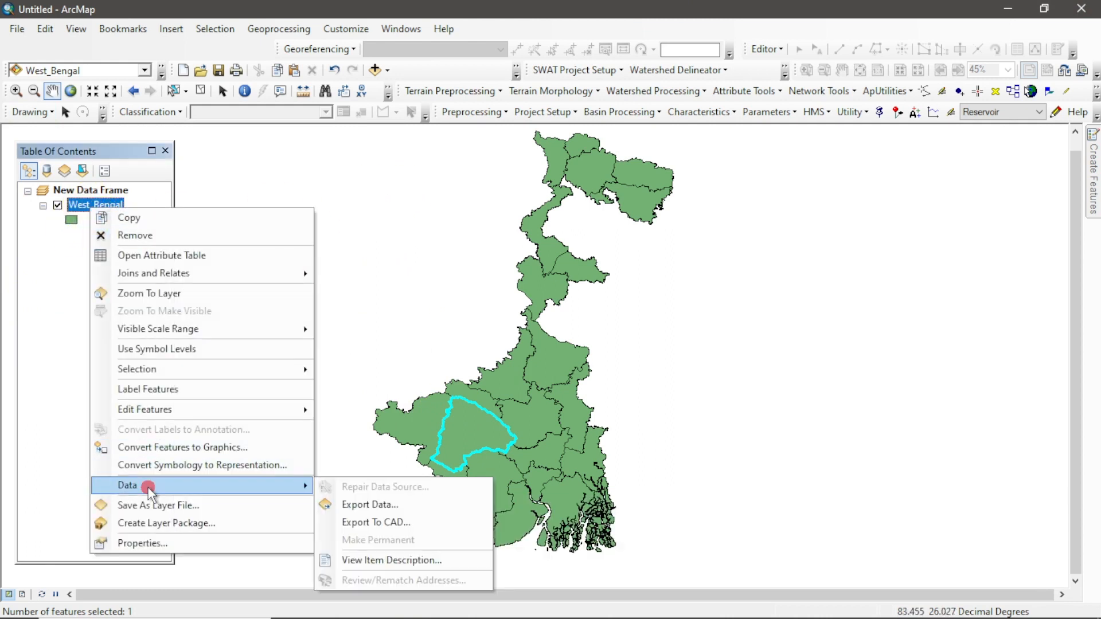
pyautogui.click(327, 504)
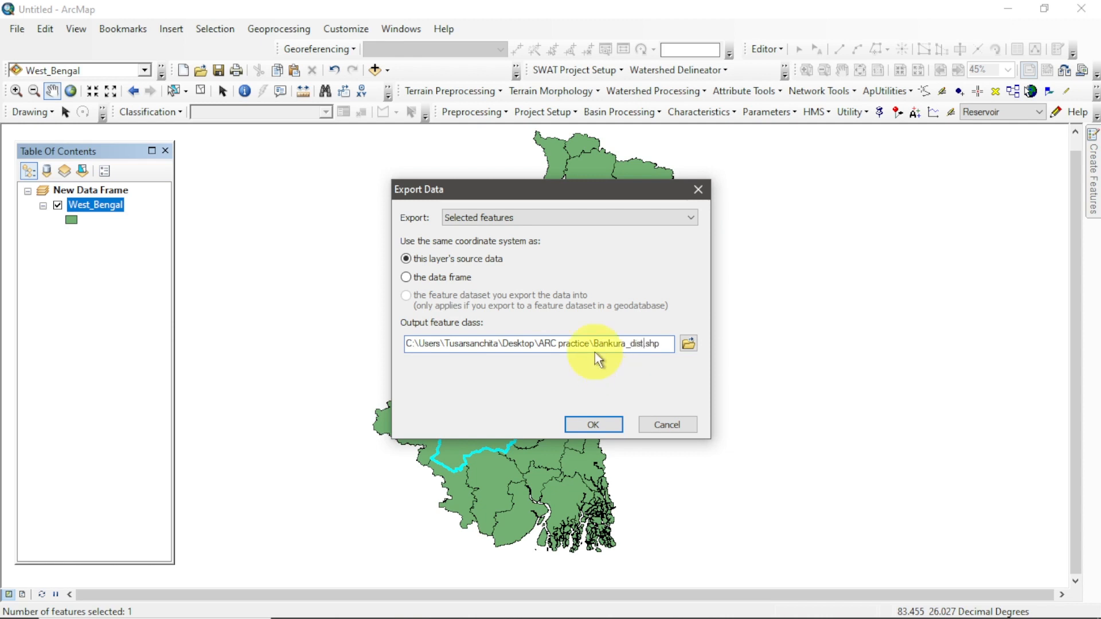
pyautogui.click(612, 424)
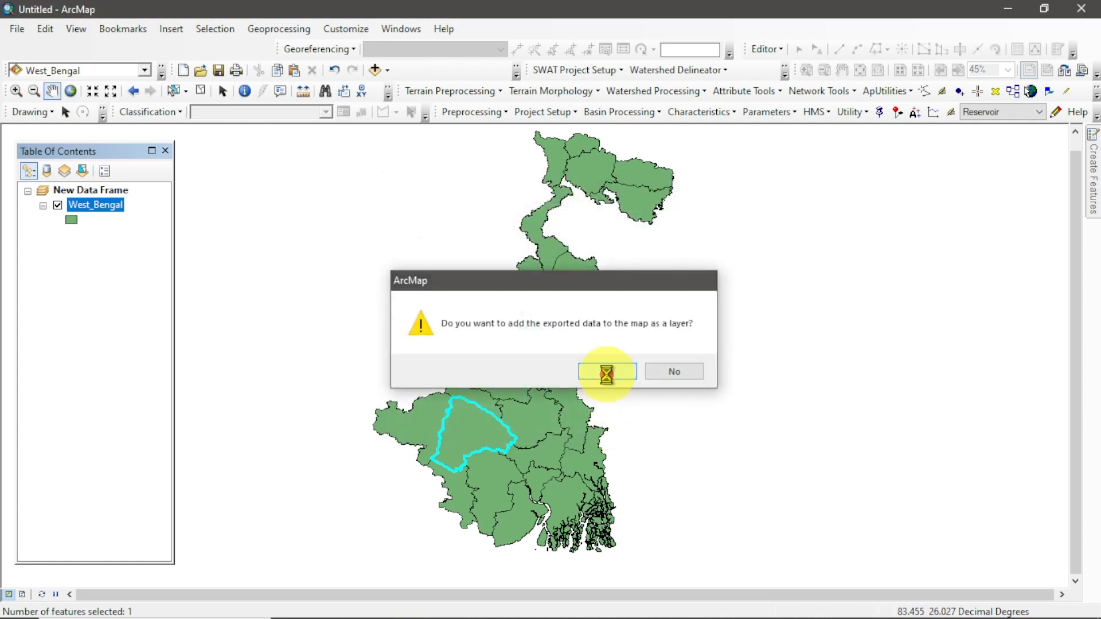
pyautogui.click(607, 372)
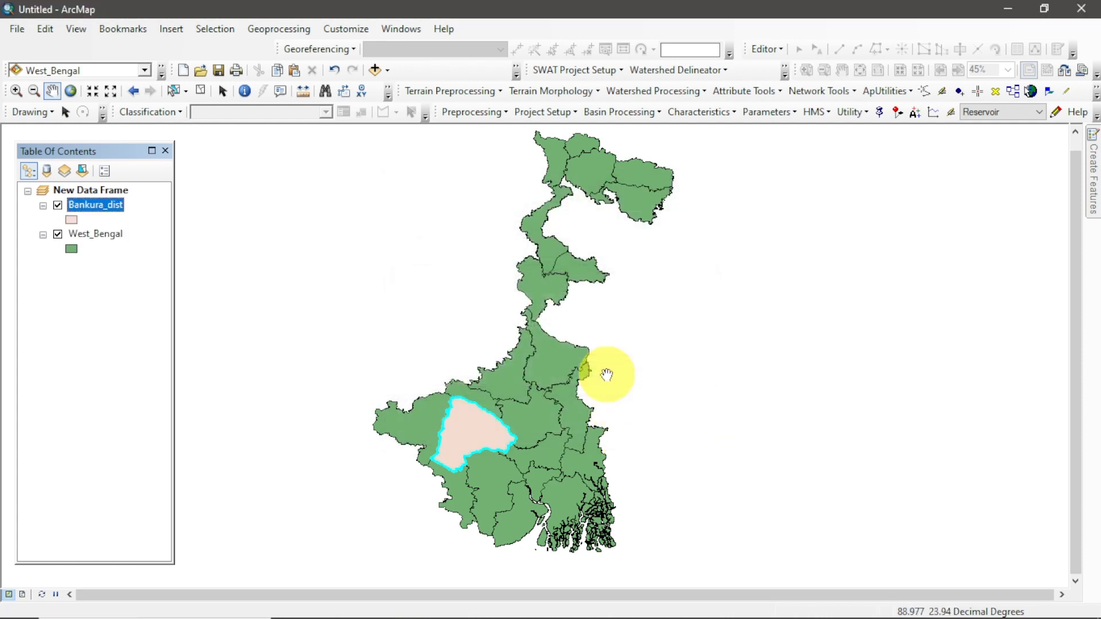
# Step: Change the Bankura_dist layer's symbol to the orange Biohazard Overlay hatch
pyautogui.click(72, 220)
pyautogui.moveTo(854, 321); pyautogui.dragTo(851, 387)
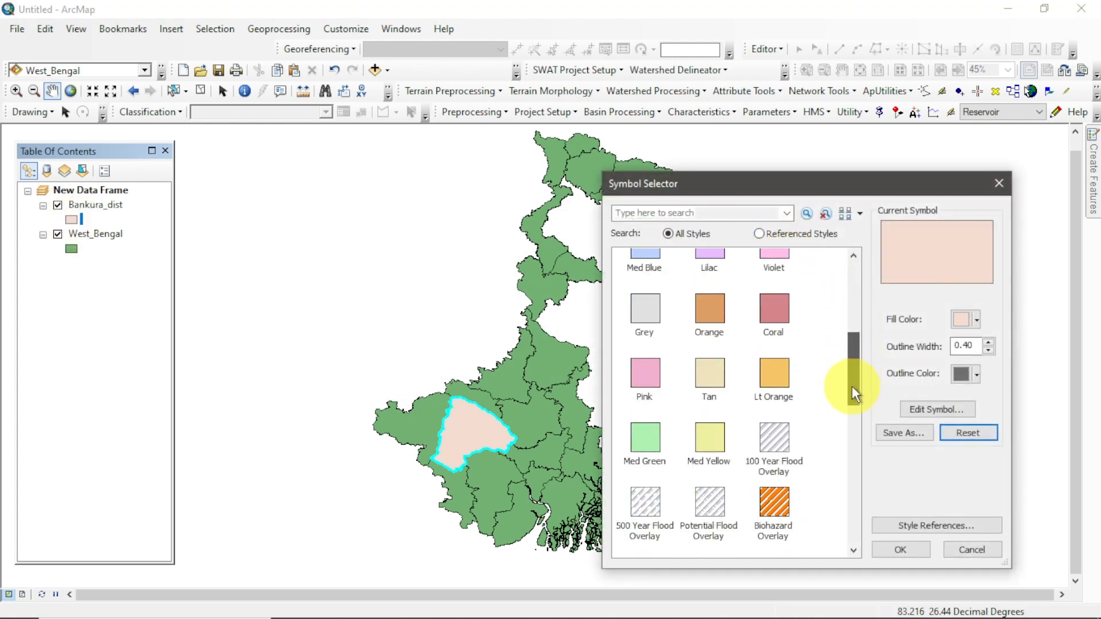
pyautogui.click(771, 508)
pyautogui.click(901, 548)
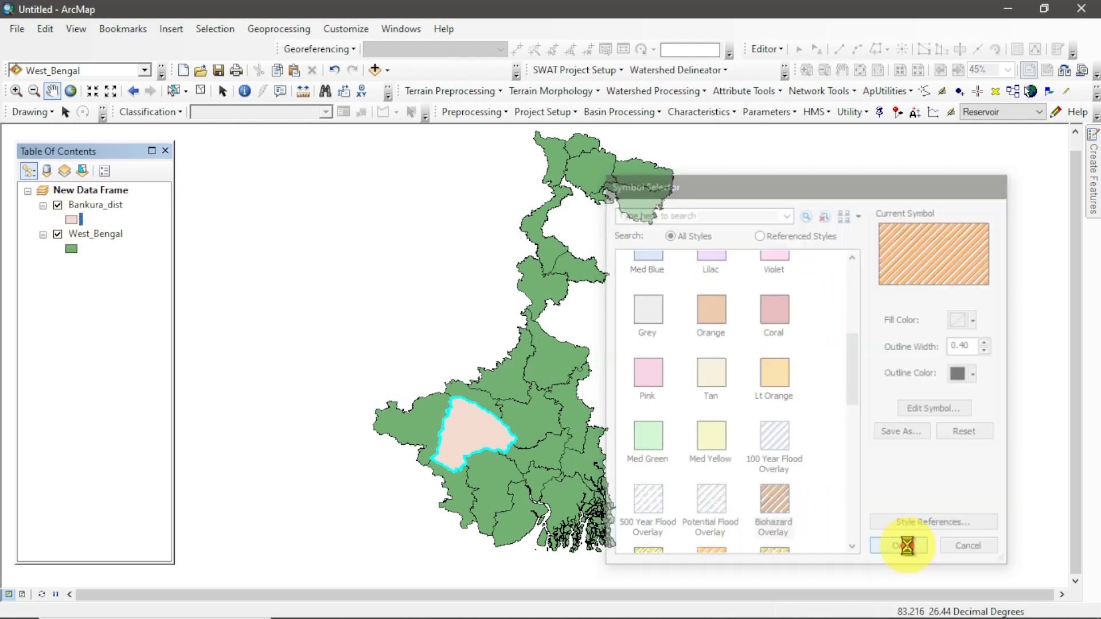
# Step: View Bankura_dist alone at its layer extent with West_Bengal hidden, and restore West_Bengal and the statewide view
pyautogui.click(58, 235)
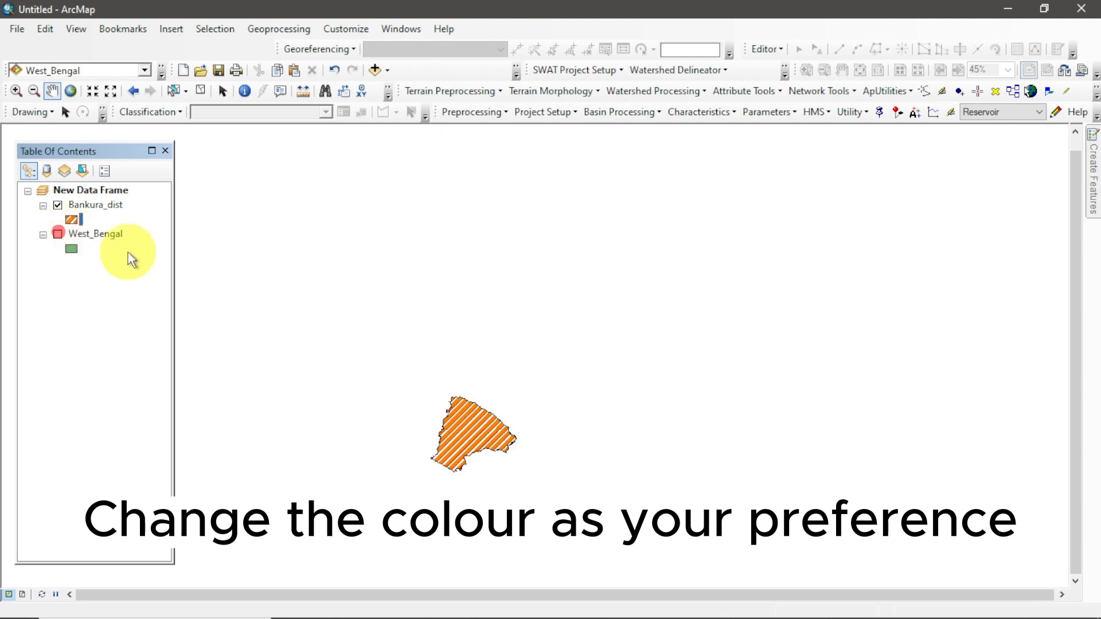
pyautogui.moveTo(463, 433); pyautogui.dragTo(479, 364)
pyautogui.rightClick(119, 205)
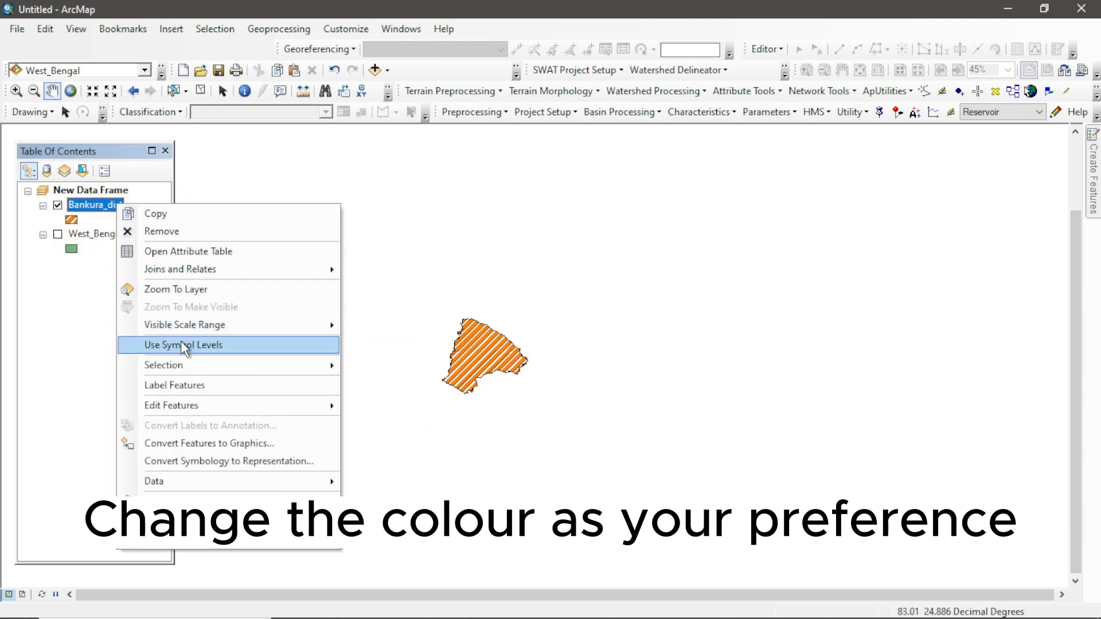
pyautogui.click(196, 290)
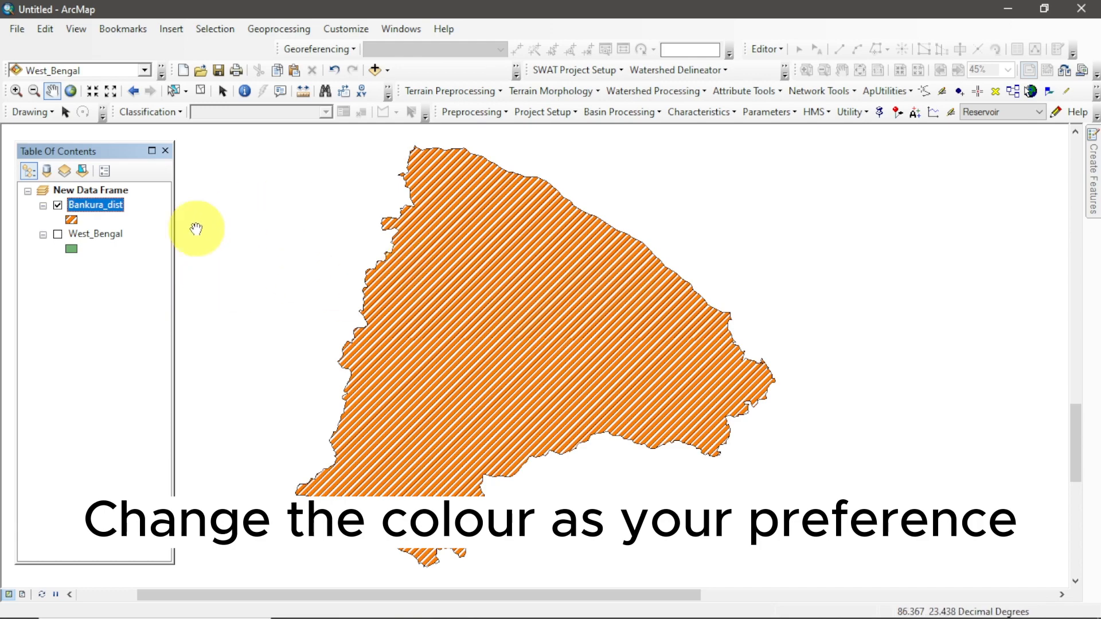
pyautogui.click(58, 234)
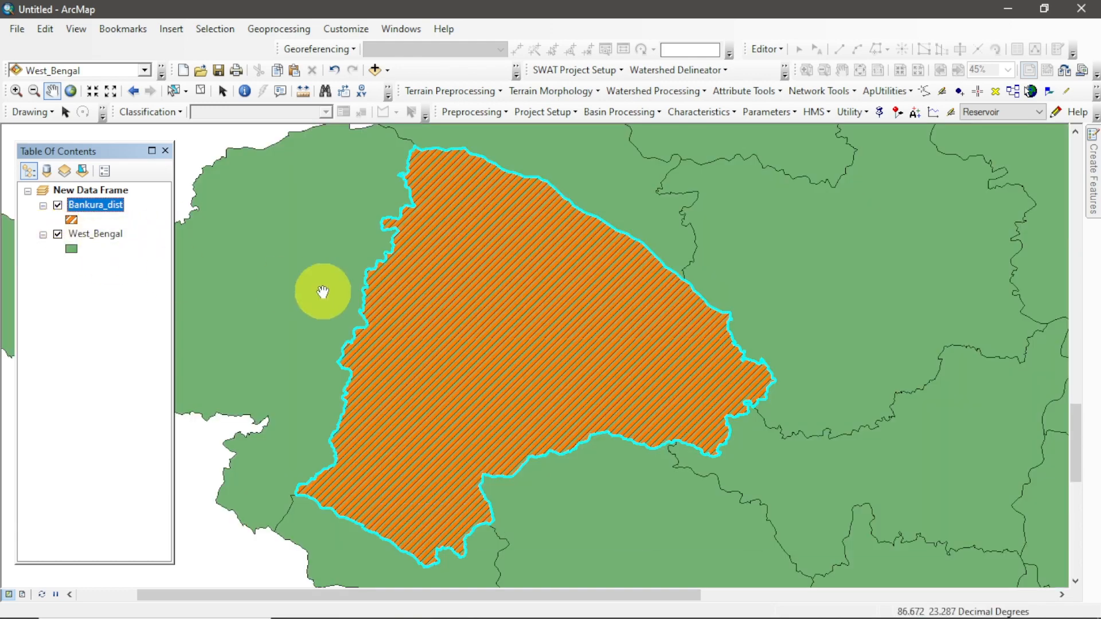
pyautogui.scroll(5, 388, 277)
pyautogui.scroll(4, 425, 270)
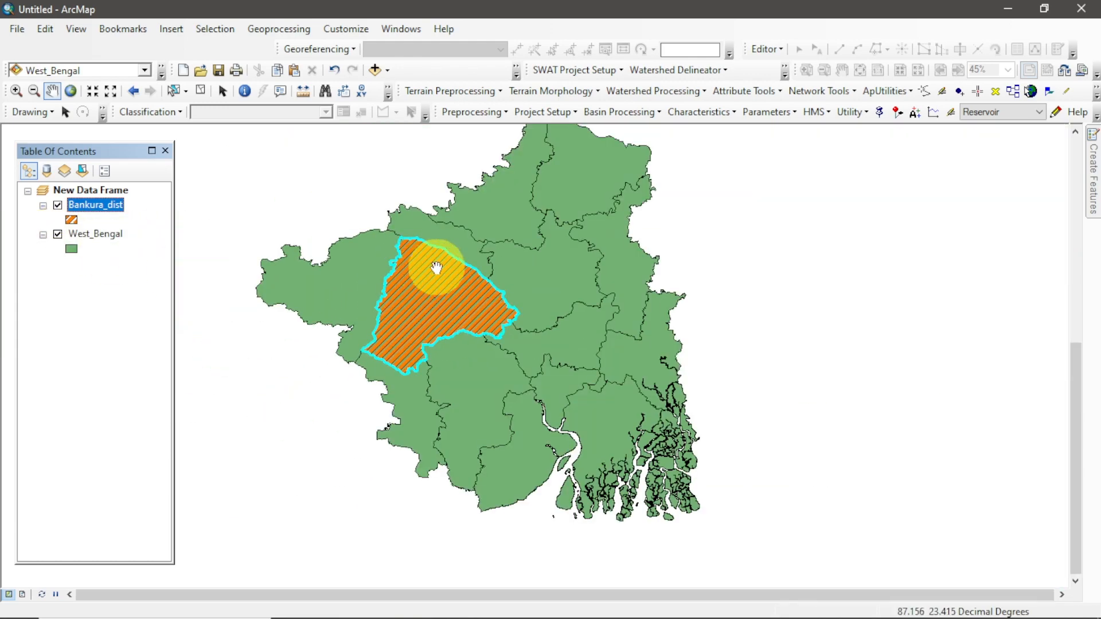
pyautogui.moveTo(517, 261); pyautogui.dragTo(526, 326)
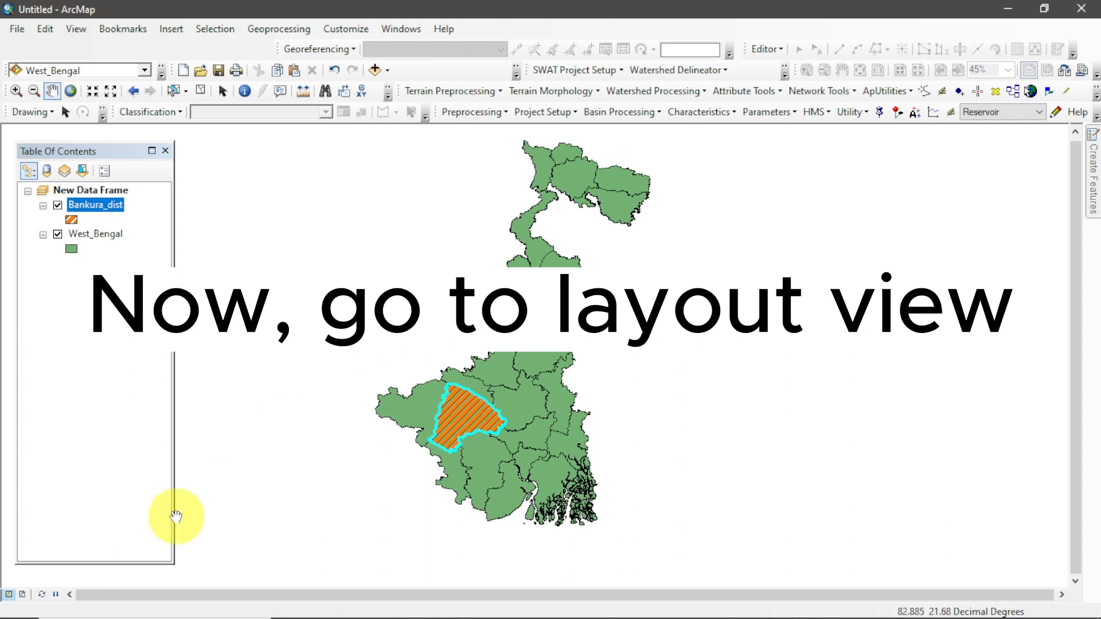
# Step: Switch to layout view and set the A4 page's orientation to Landscape
pyautogui.click(23, 594)
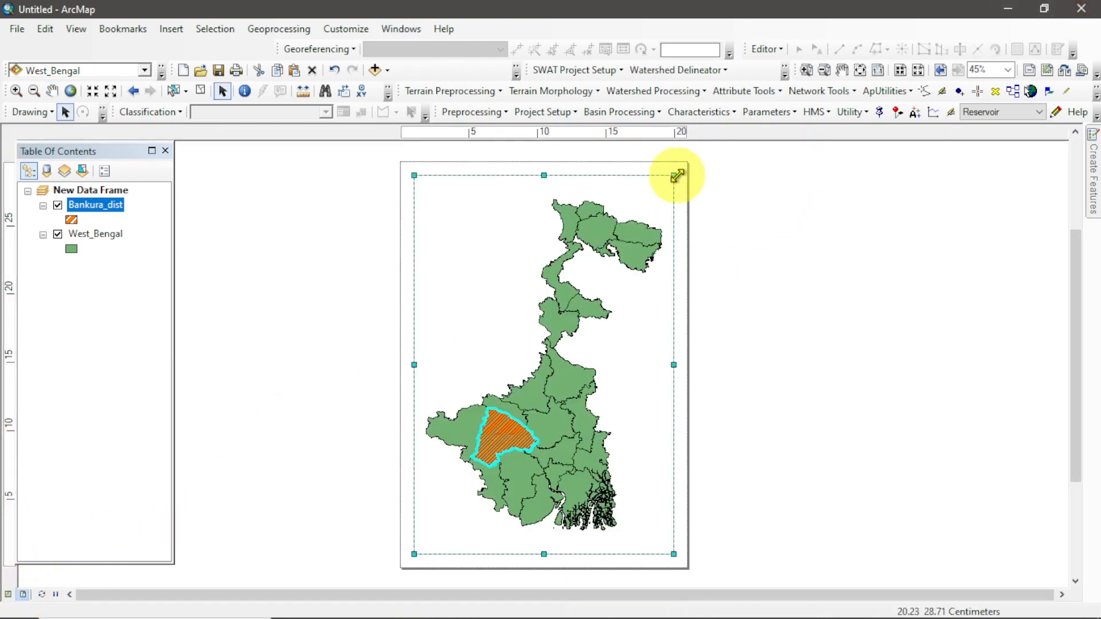
pyautogui.moveTo(677, 175); pyautogui.dragTo(685, 232)
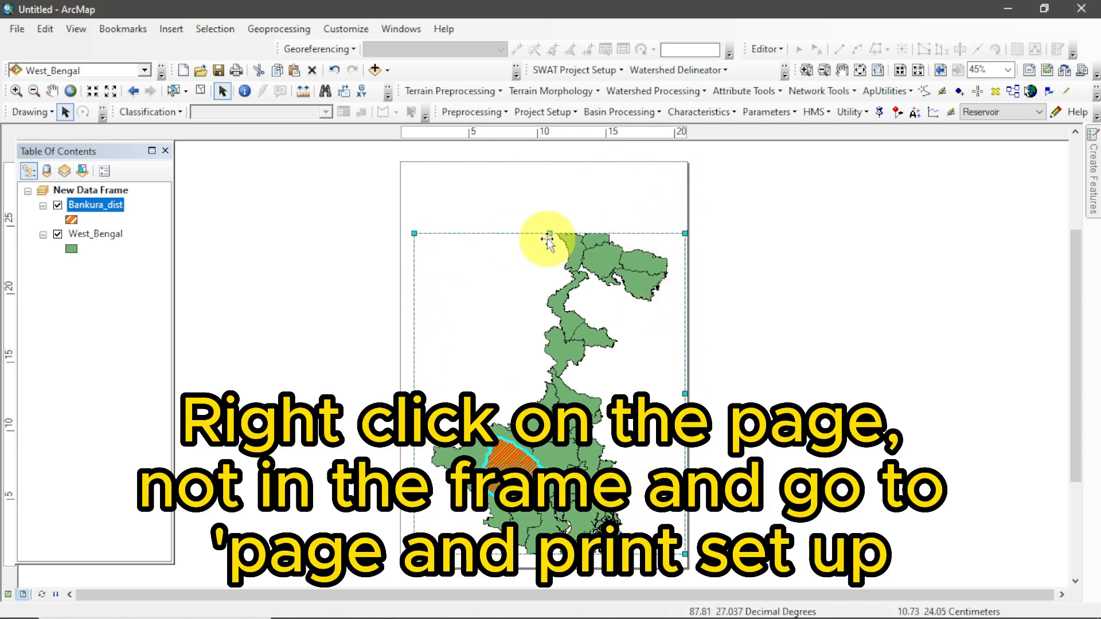
pyautogui.rightClick(563, 190)
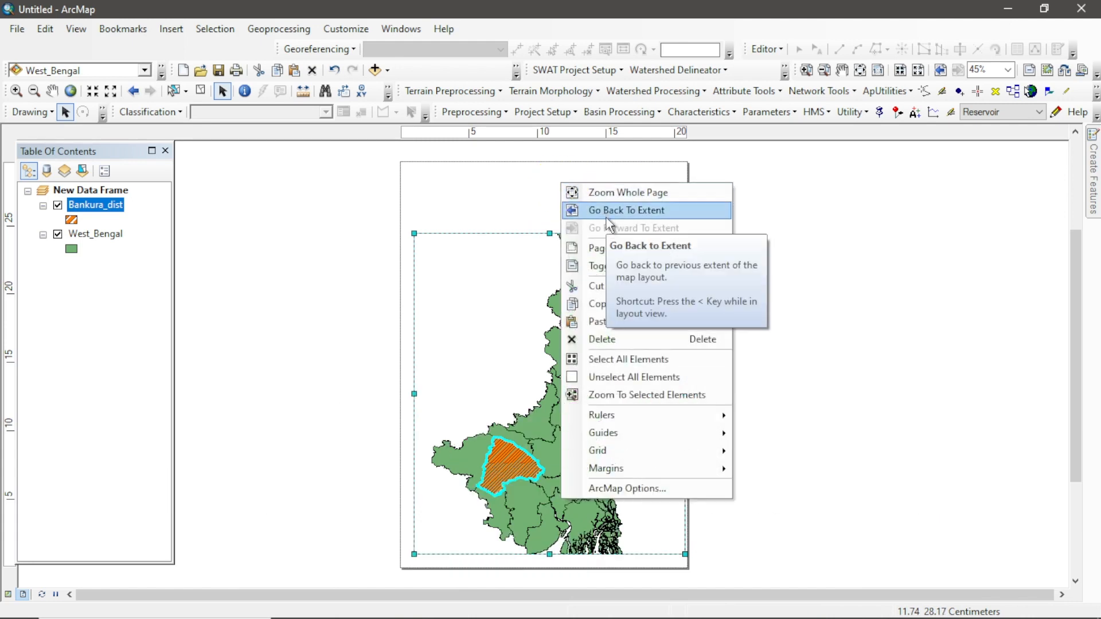
pyautogui.click(628, 248)
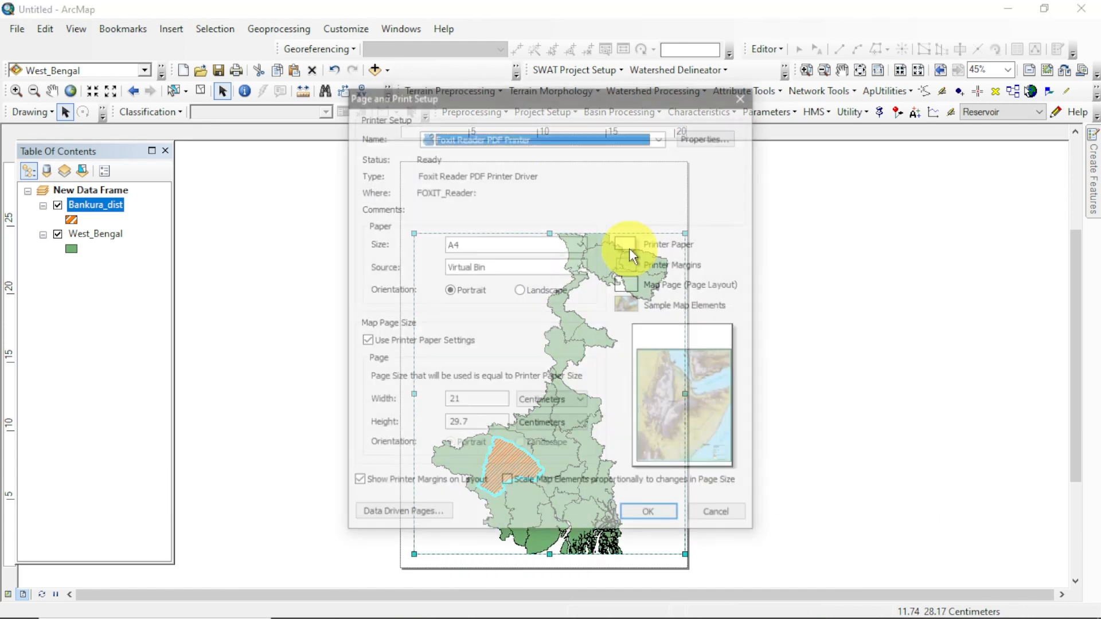
pyautogui.click(523, 291)
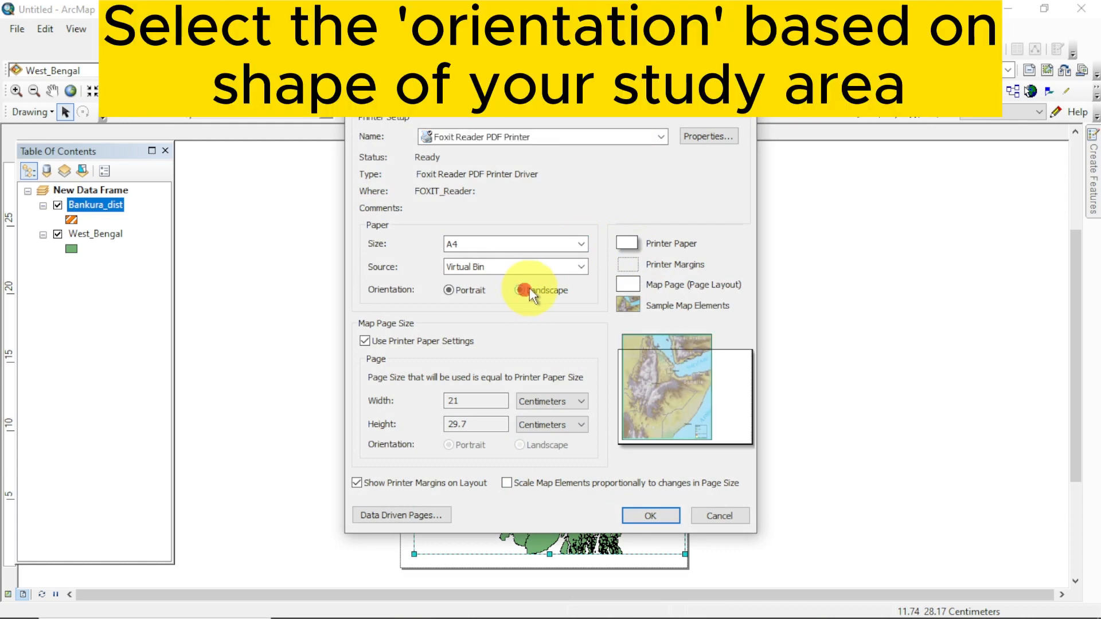
pyautogui.click(659, 517)
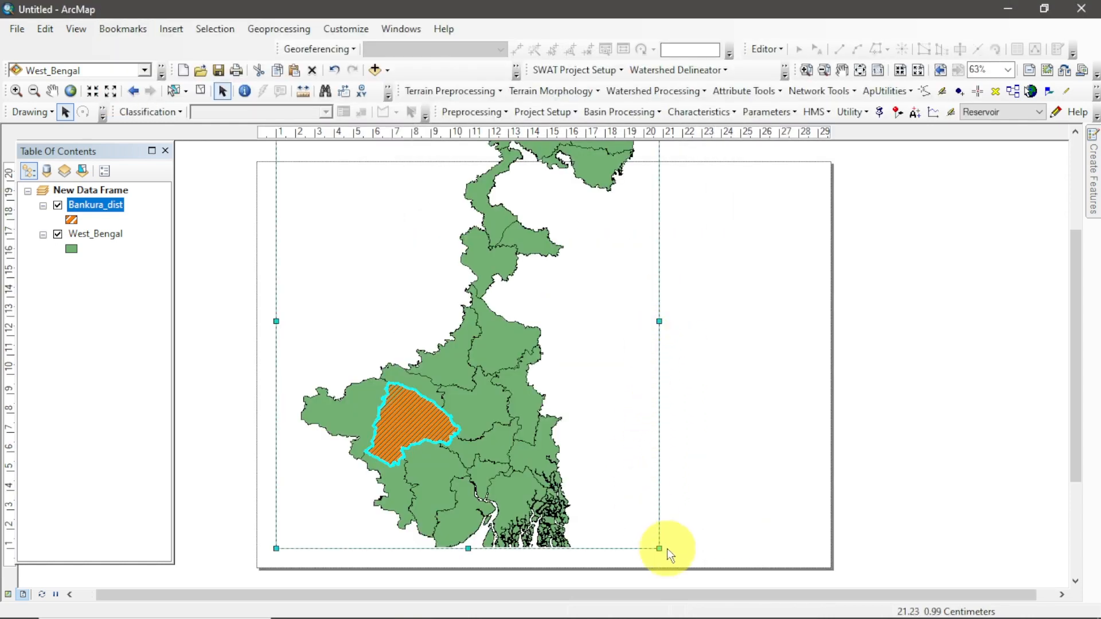
# Step: Shrink the West Bengal data frame to about 11 cm wide and fit it within the left half of the page
pyautogui.moveTo(657, 549); pyautogui.dragTo(614, 439)
pyautogui.moveTo(494, 245); pyautogui.dragTo(467, 283)
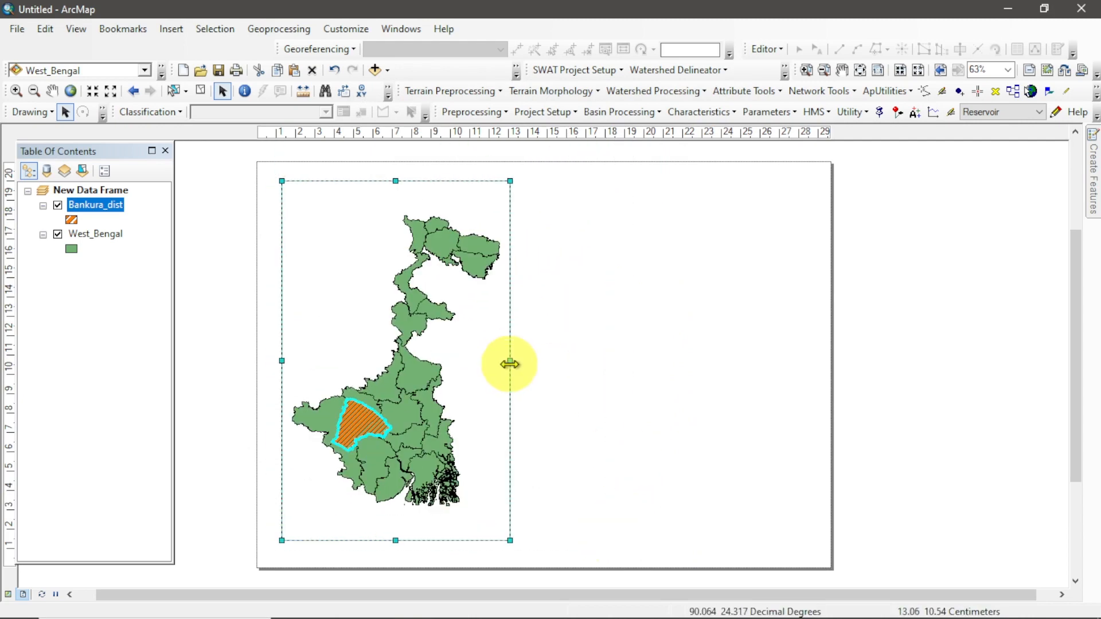
pyautogui.moveTo(510, 364); pyautogui.dragTo(493, 365)
pyautogui.click(488, 368)
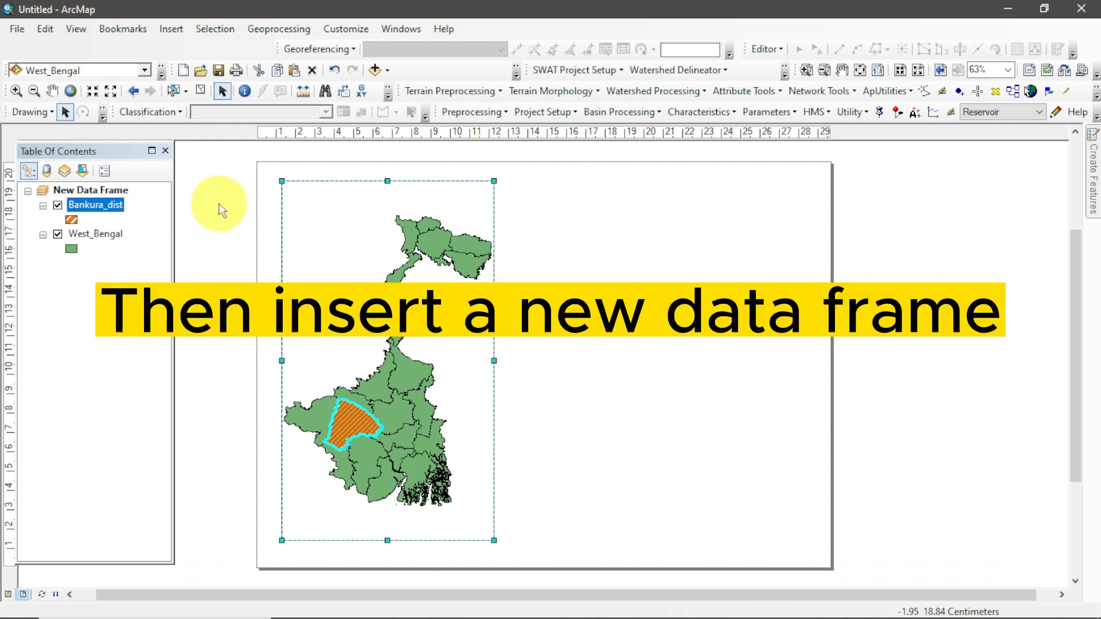
# Step: Insert a second data frame in the right half of the page and copy the Bankura_dist layer into it
pyautogui.click(170, 28)
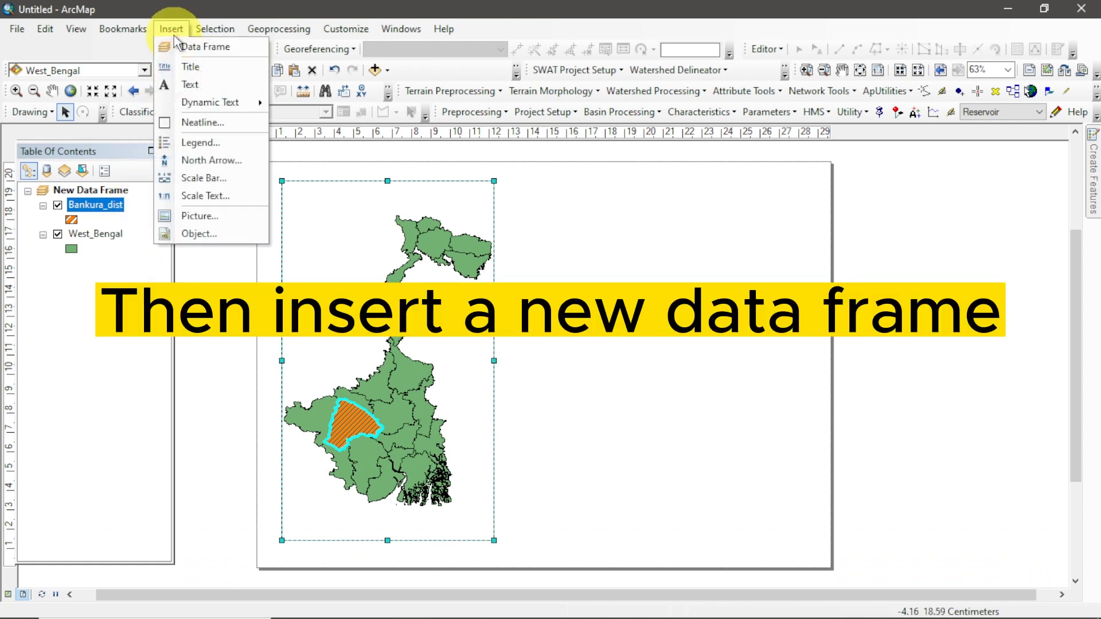
pyautogui.click(187, 46)
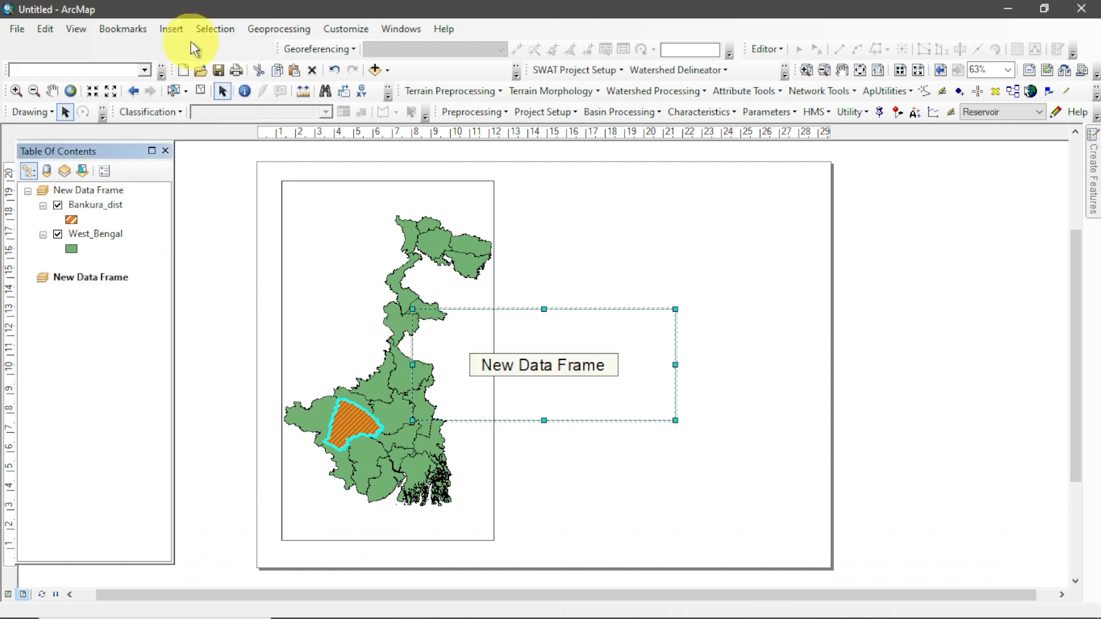
pyautogui.click(558, 311)
pyautogui.moveTo(551, 329); pyautogui.dragTo(646, 246)
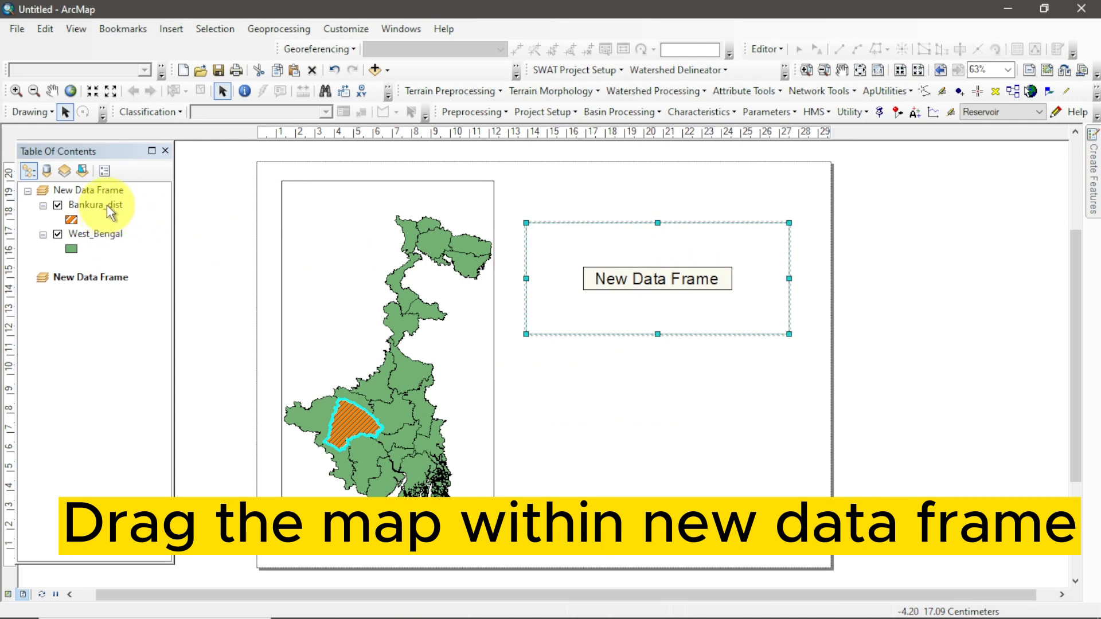
pyautogui.moveTo(108, 208); pyautogui.dragTo(576, 263)
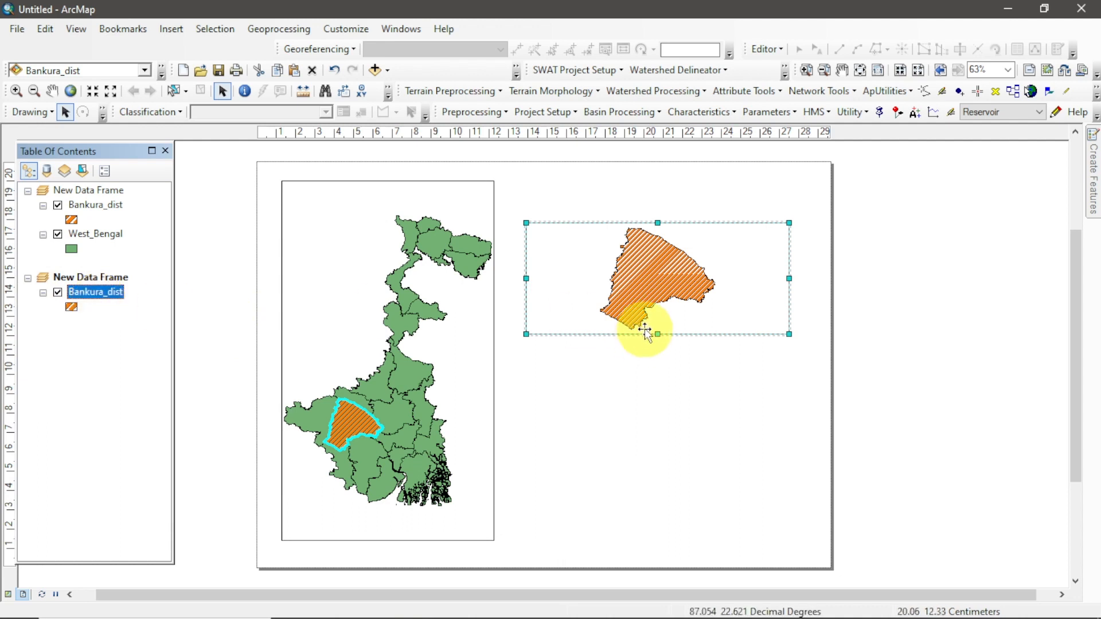
# Step: Stretch the Bankura data frame to match the West Bengal frame's height, show its full extent, and shift it slightly right
pyautogui.moveTo(661, 338); pyautogui.dragTo(680, 545)
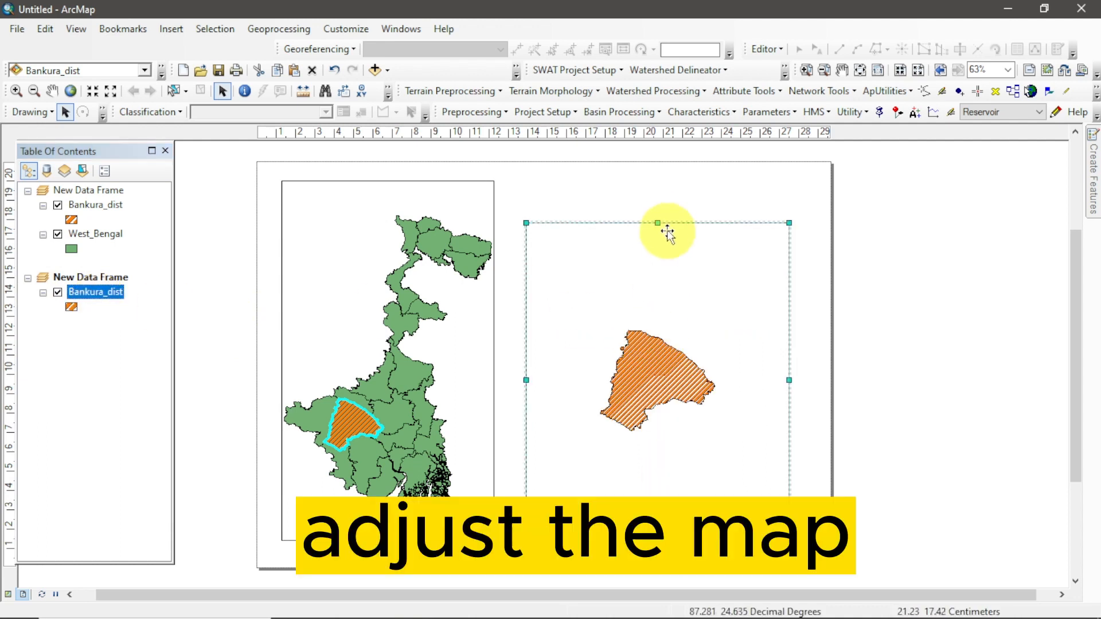
pyautogui.moveTo(661, 223); pyautogui.dragTo(657, 181)
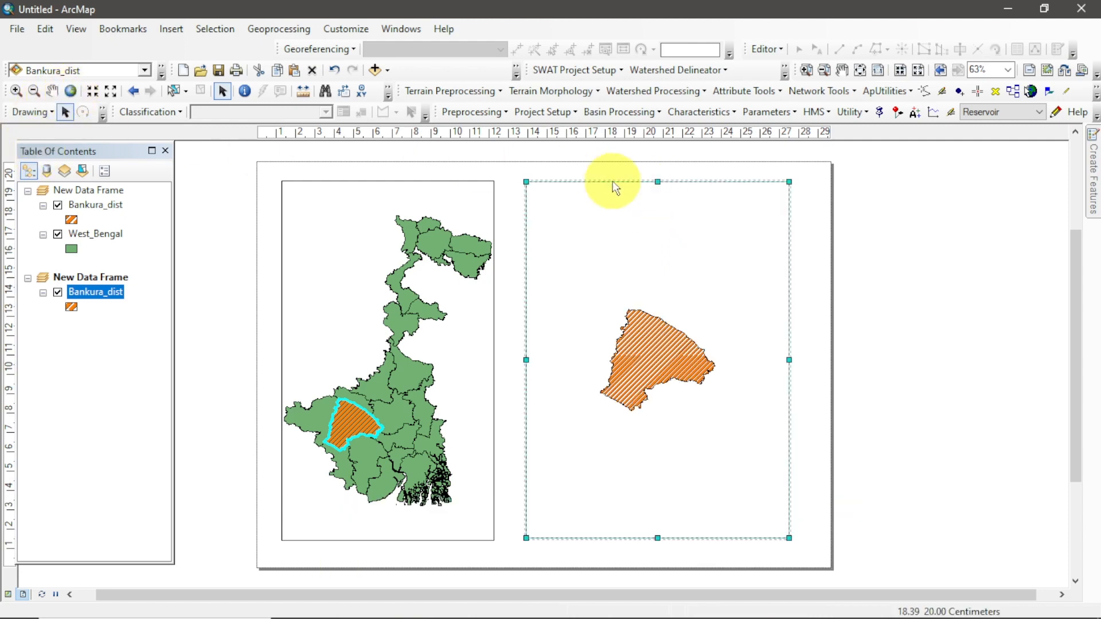
pyautogui.rightClick(603, 226)
pyautogui.click(641, 254)
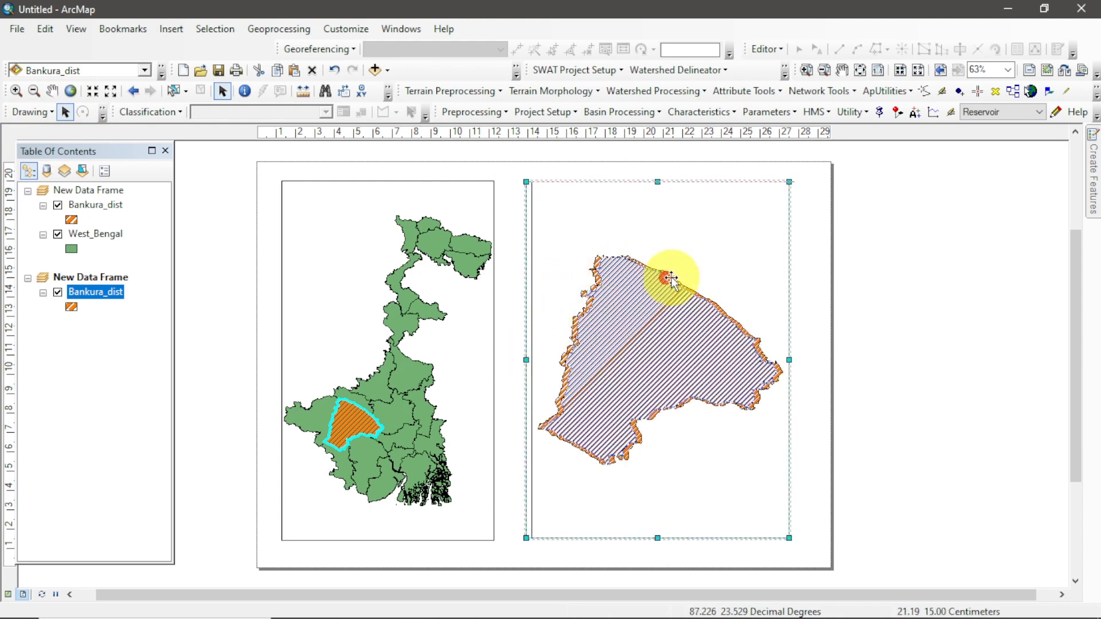
pyautogui.moveTo(671, 278); pyautogui.dragTo(686, 278)
# Step: Create a graticule for the West Bengal data frame with labels only, placing parallels and meridians every 0° 15′
pyautogui.click(344, 204)
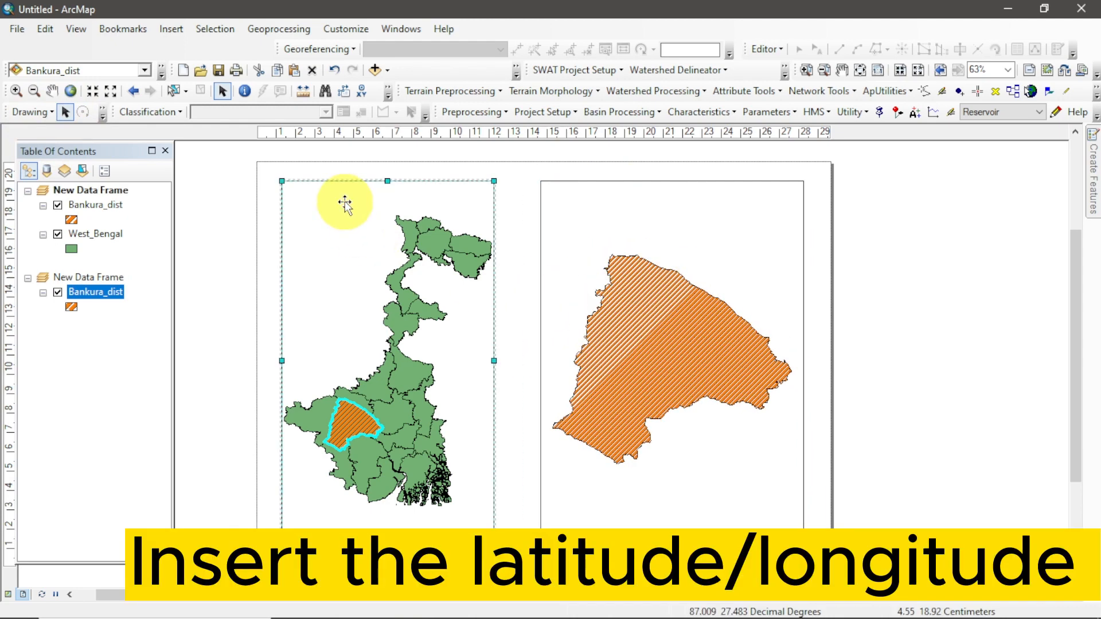
pyautogui.rightClick(344, 202)
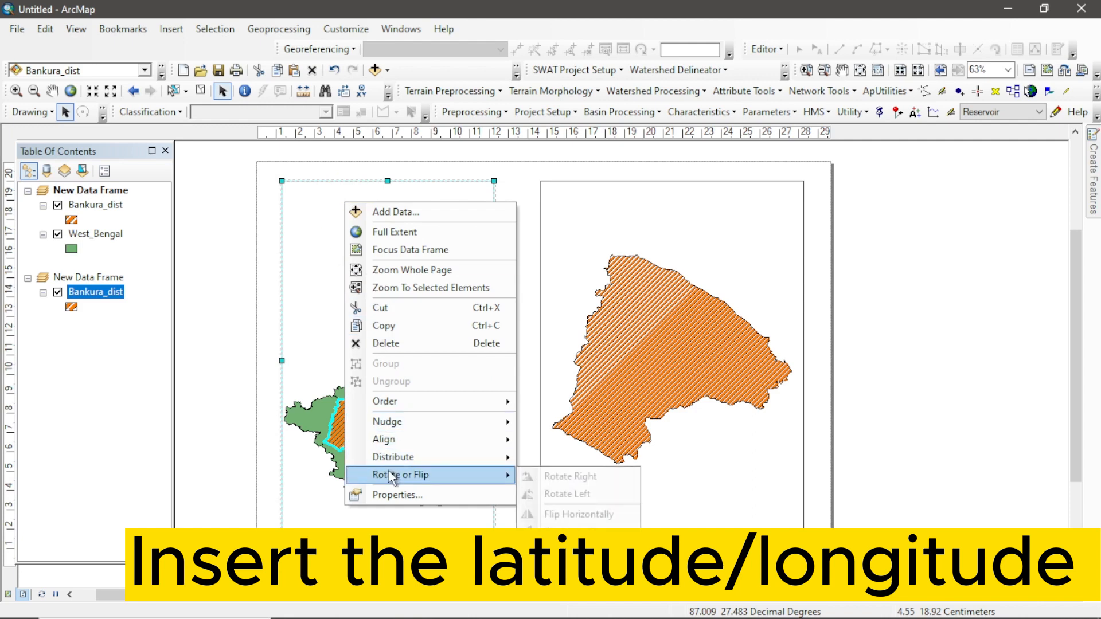
pyautogui.click(393, 493)
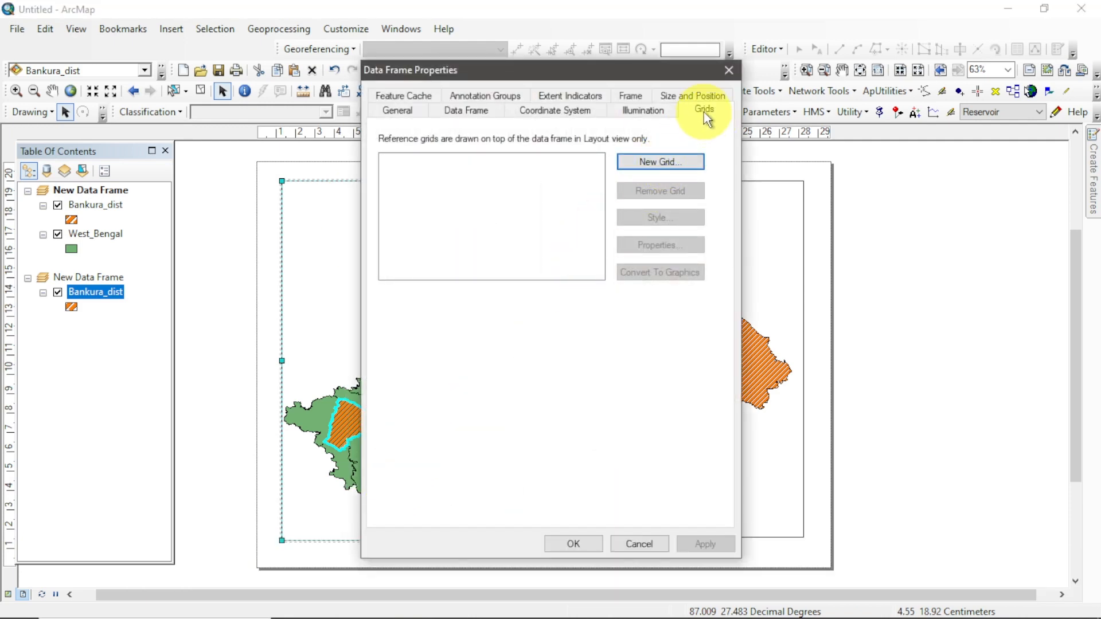
pyautogui.click(654, 163)
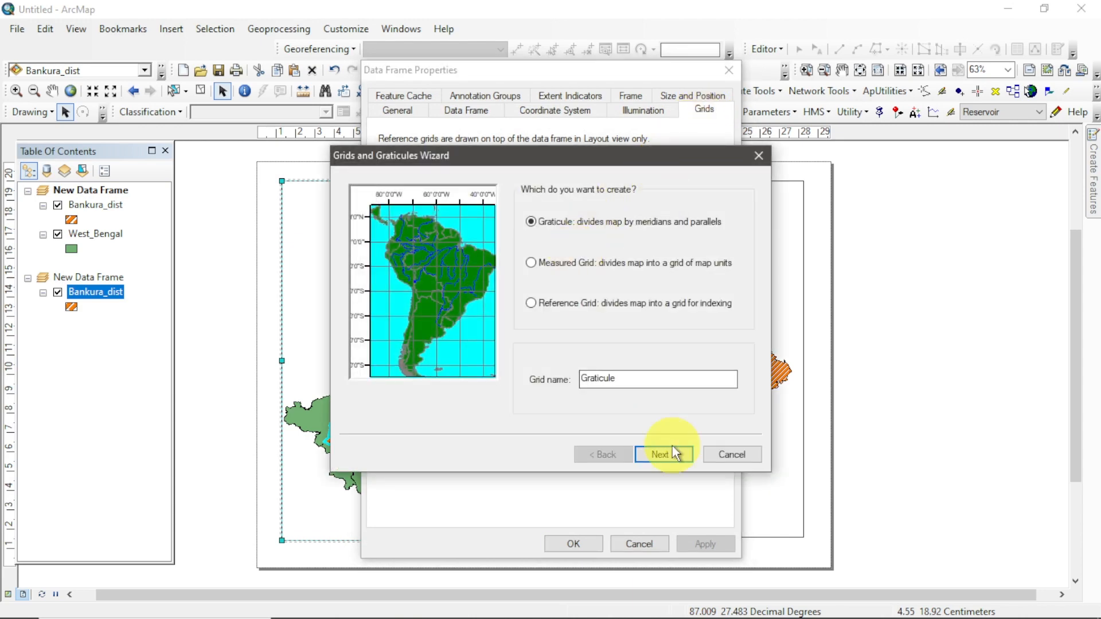
pyautogui.click(671, 458)
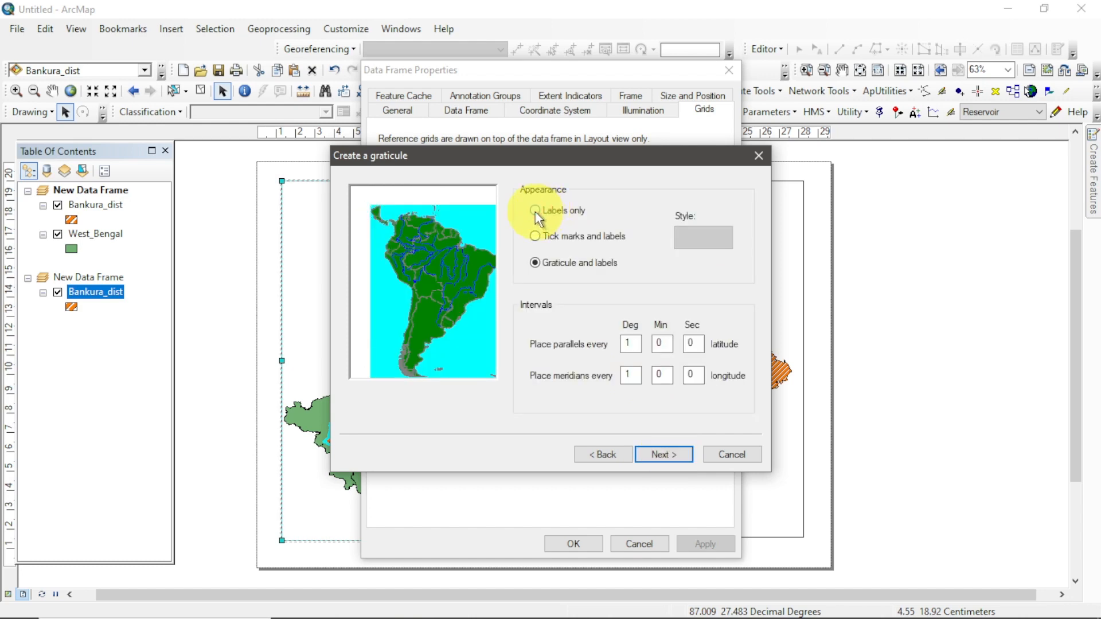
pyautogui.click(540, 216)
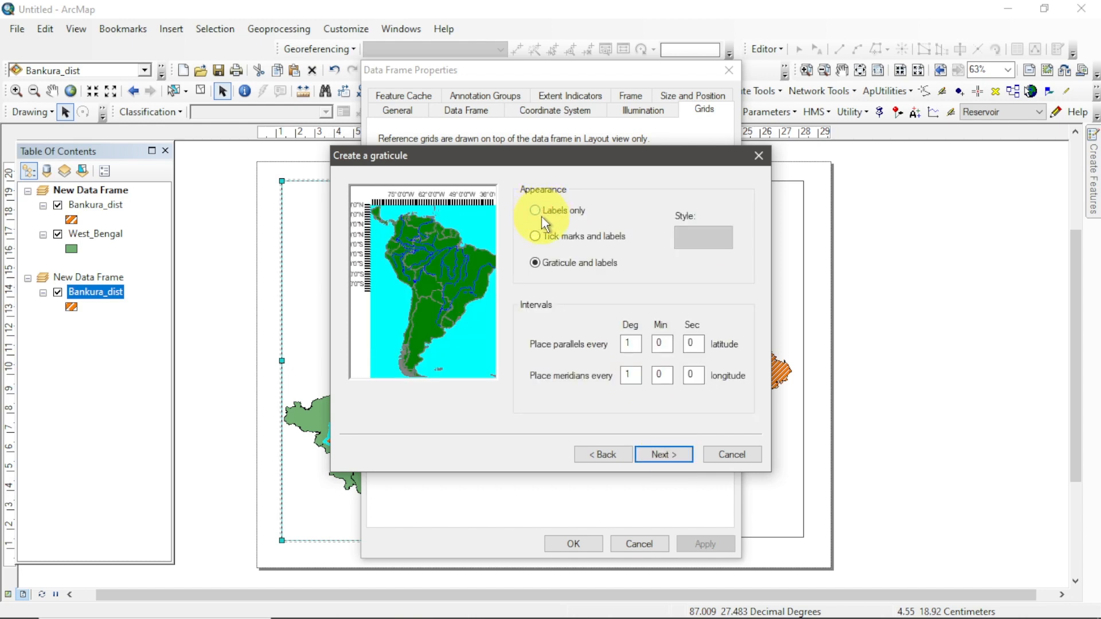
pyautogui.moveTo(634, 344); pyautogui.dragTo(613, 345)
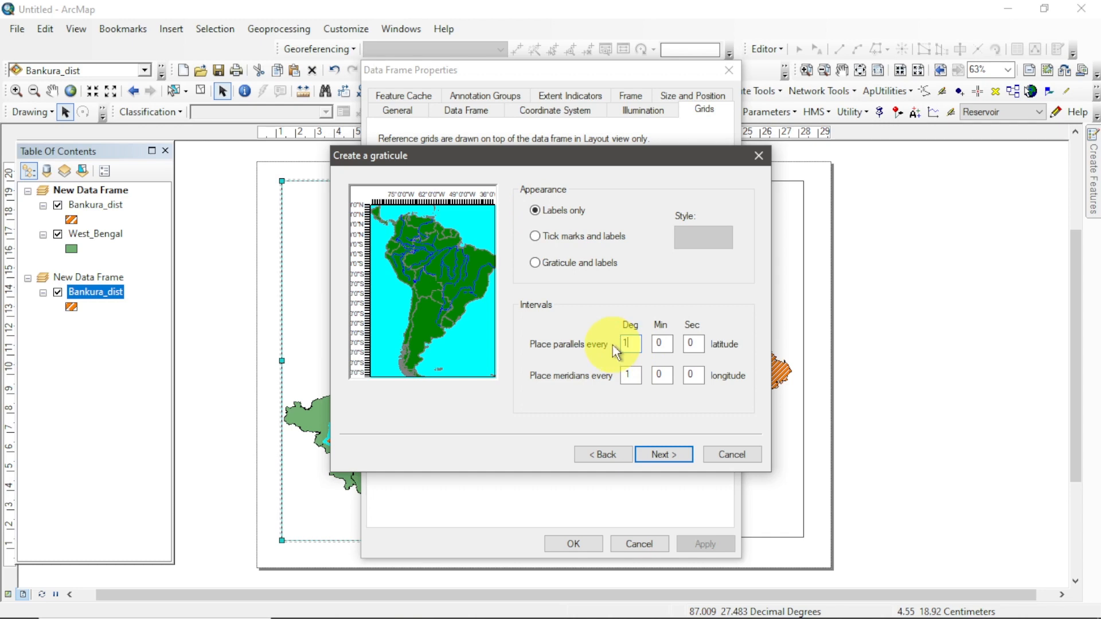
pyautogui.write('0')
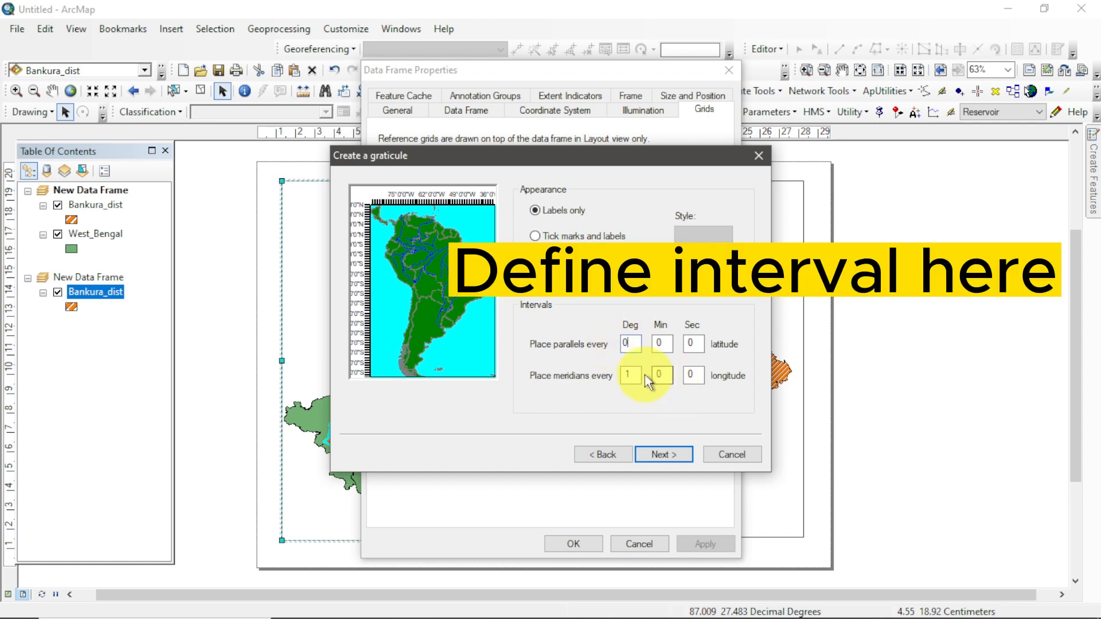
pyautogui.click(639, 374)
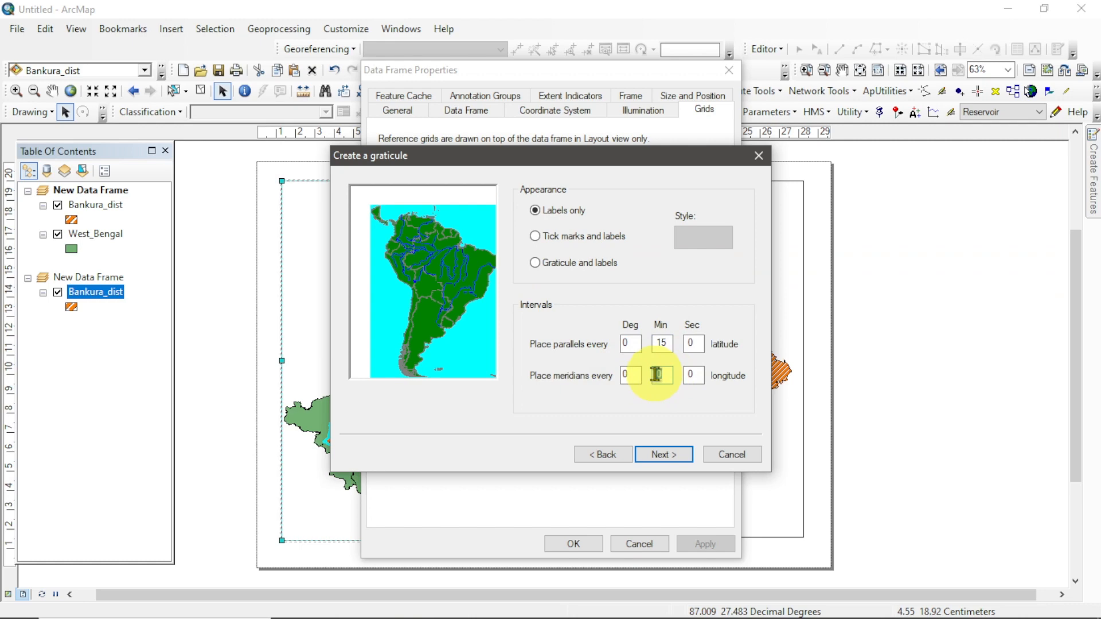
pyautogui.click(663, 454)
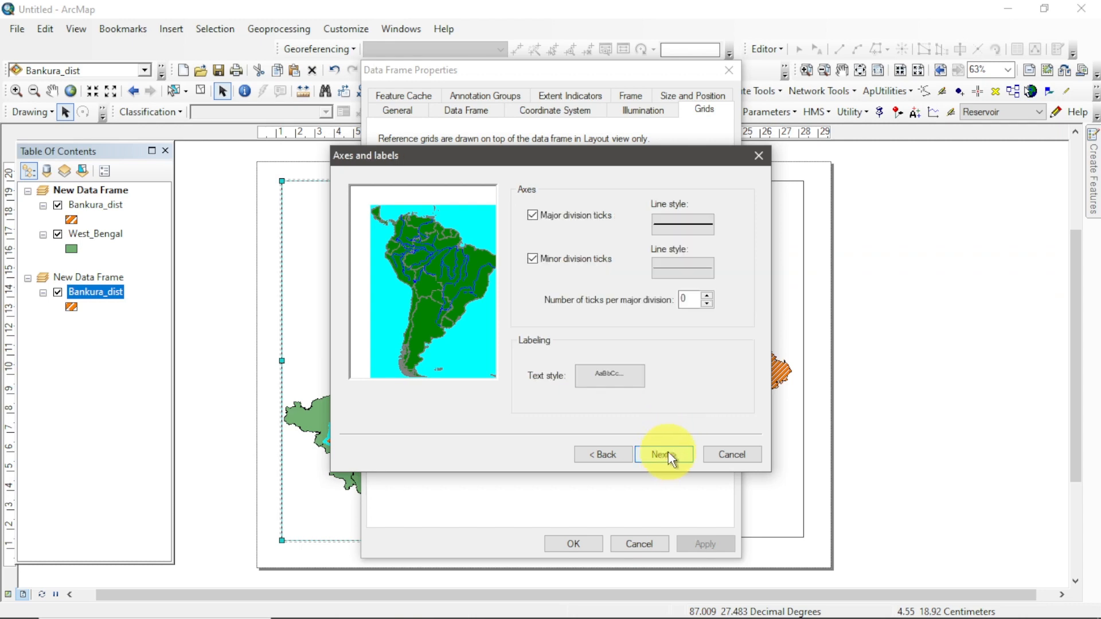
# Step: Turn off minor division ticks, set the label text to Times New Roman size 14, and apply the graticule to the West Bengal frame
pyautogui.click(531, 259)
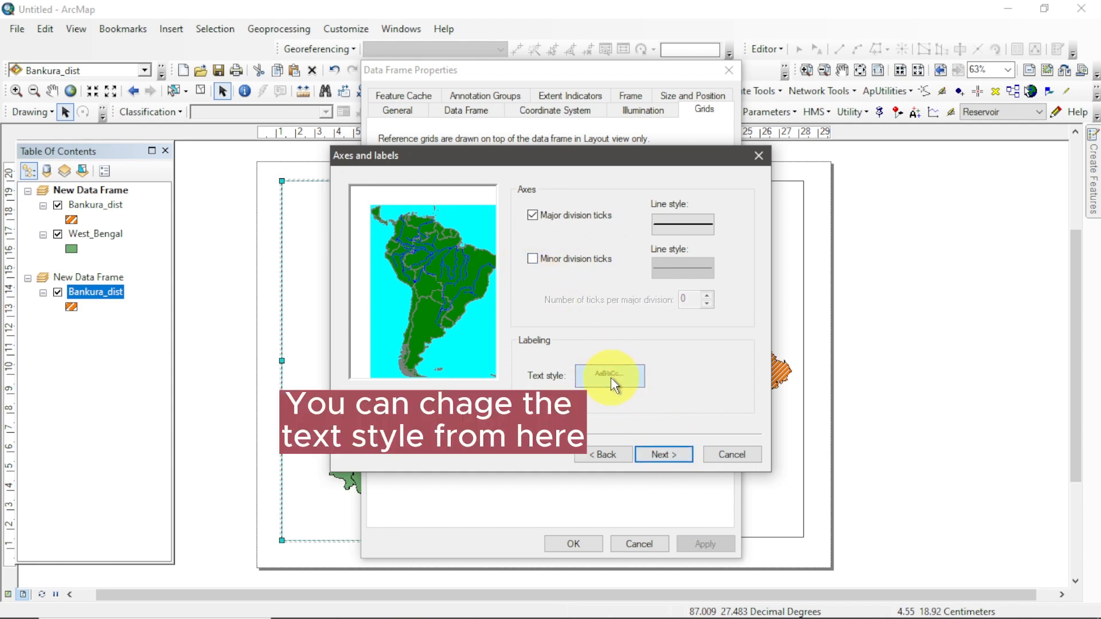
pyautogui.click(636, 383)
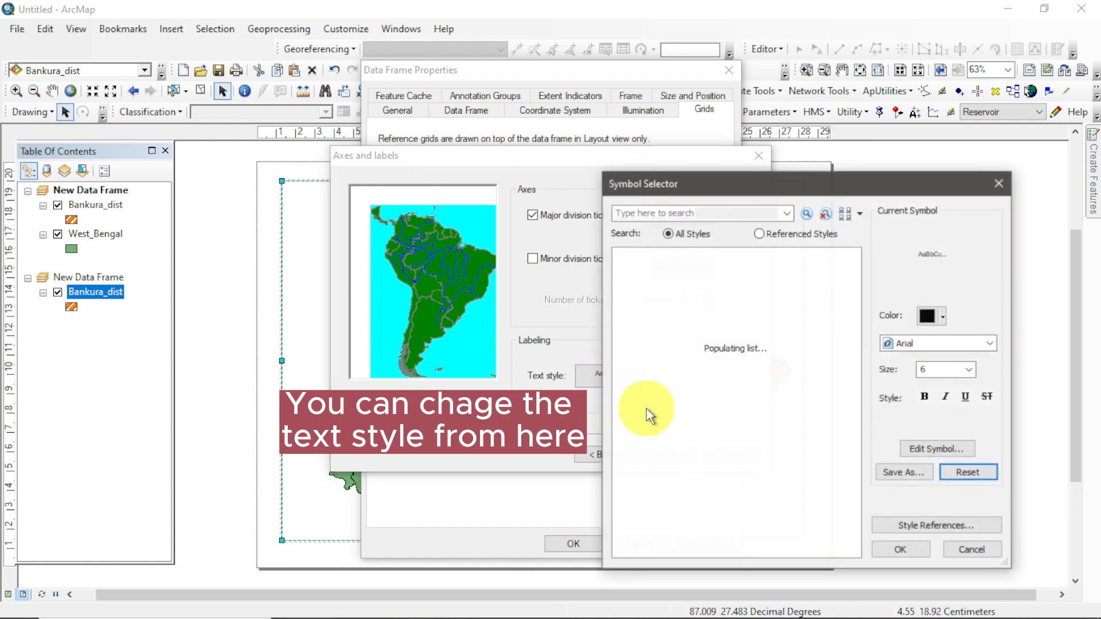
pyautogui.click(943, 342)
pyautogui.write('tim')
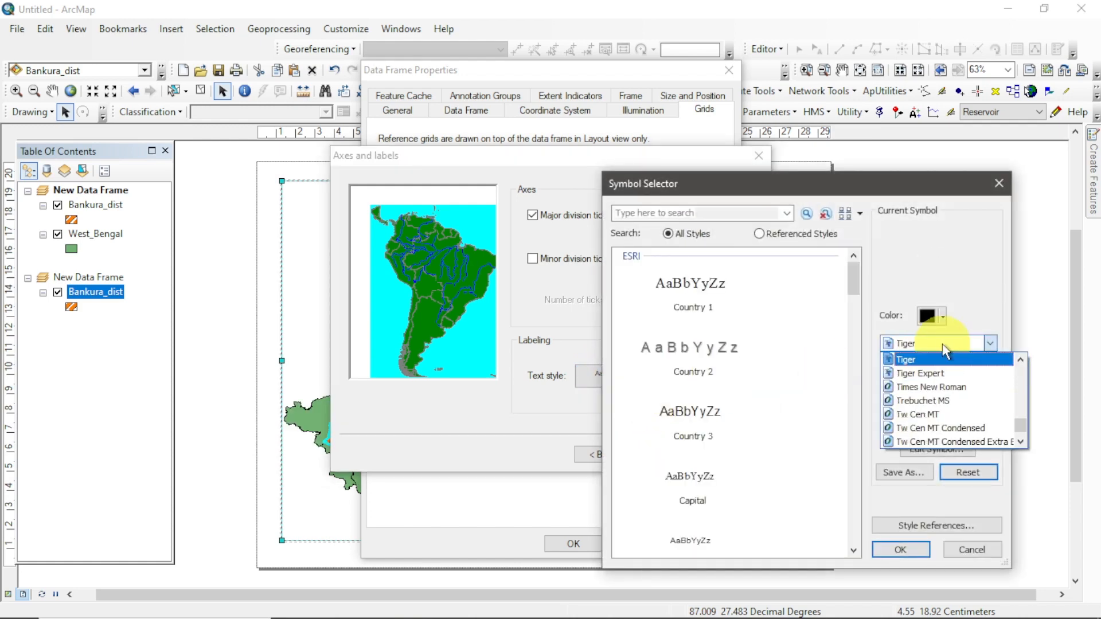
pyautogui.click(946, 362)
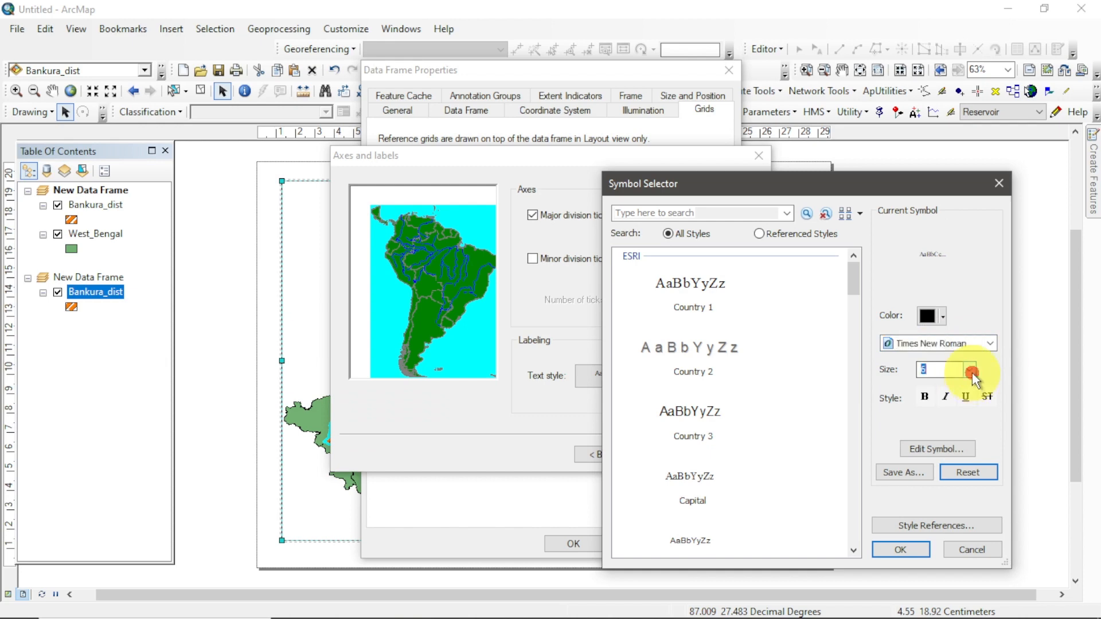
pyautogui.click(972, 373)
pyautogui.click(930, 457)
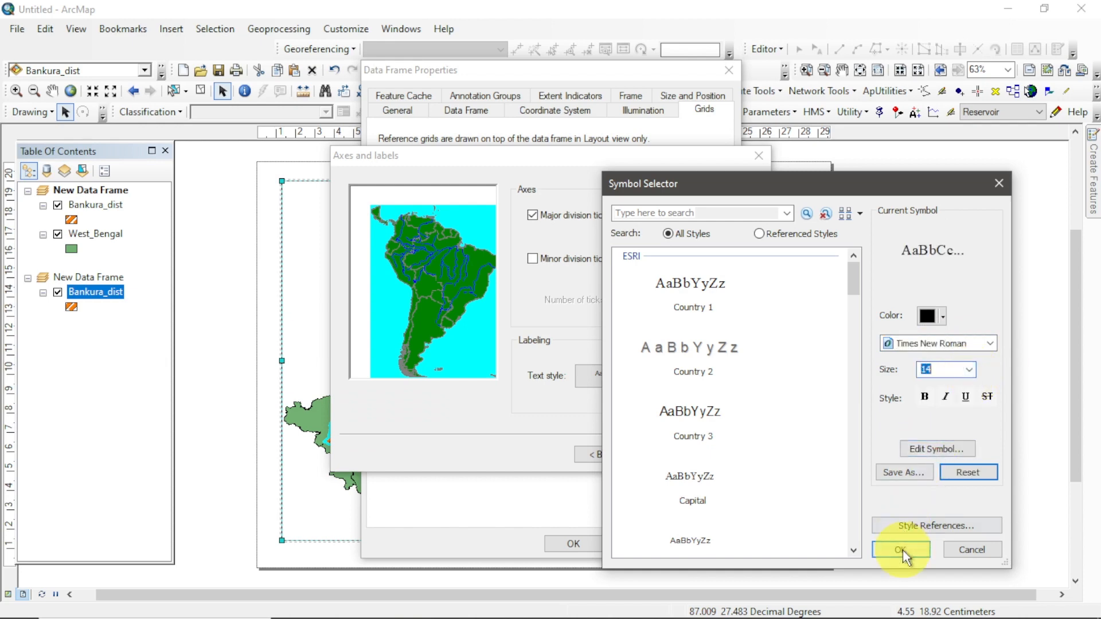
pyautogui.click(900, 550)
pyautogui.click(659, 454)
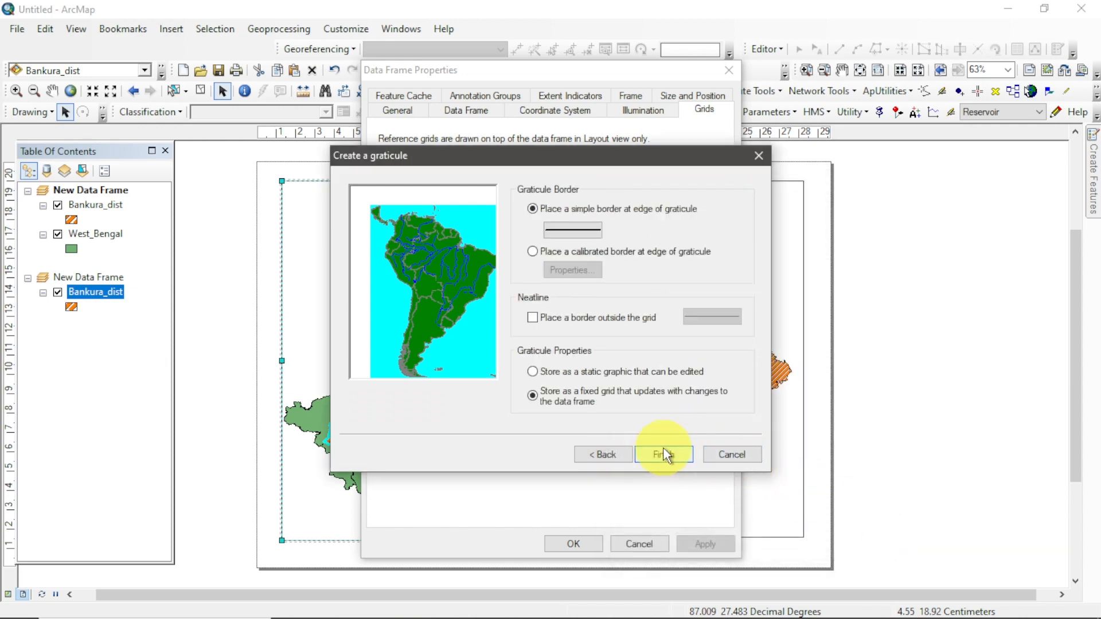
pyautogui.click(665, 454)
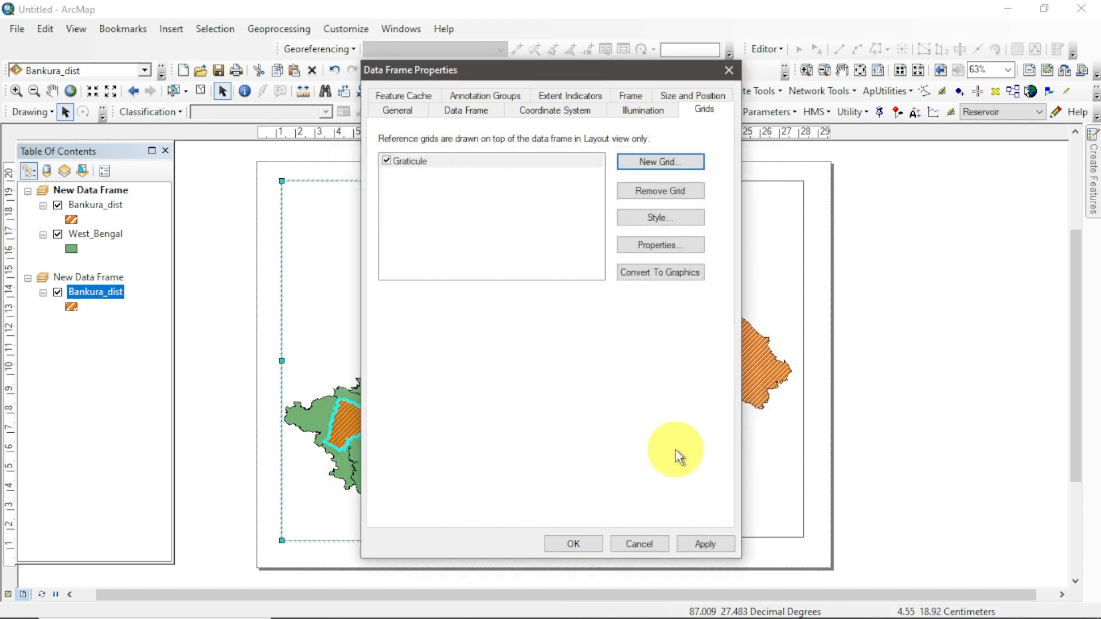
pyautogui.click(706, 545)
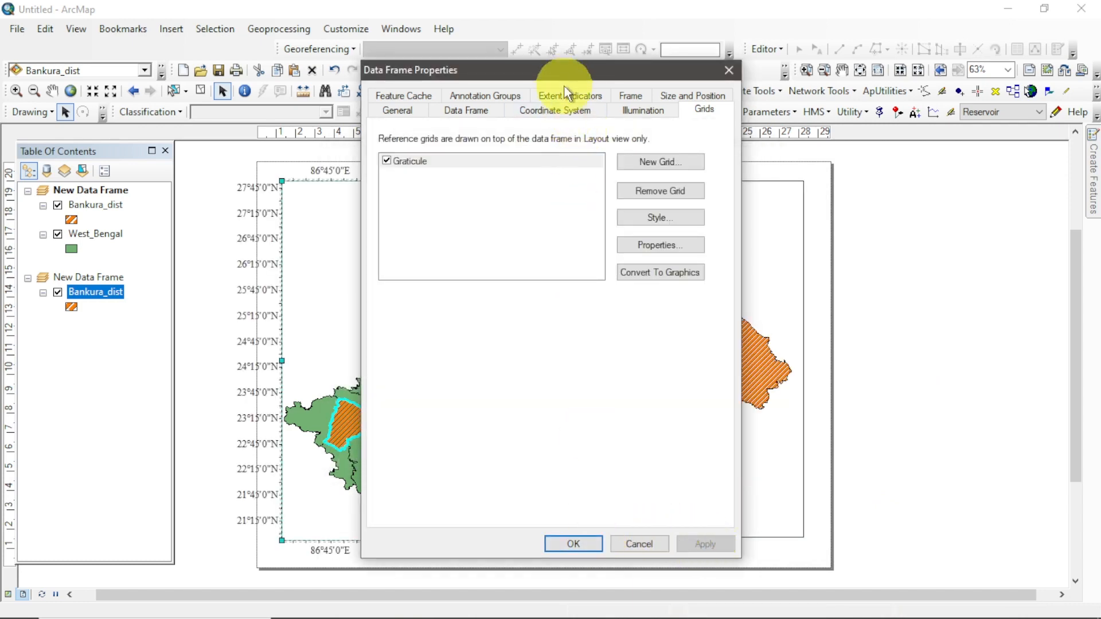
# Step: Open the West Bengal graticule's properties and set its Left and Right labels to vertical orientation
pyautogui.moveTo(567, 76); pyautogui.dragTo(777, 84)
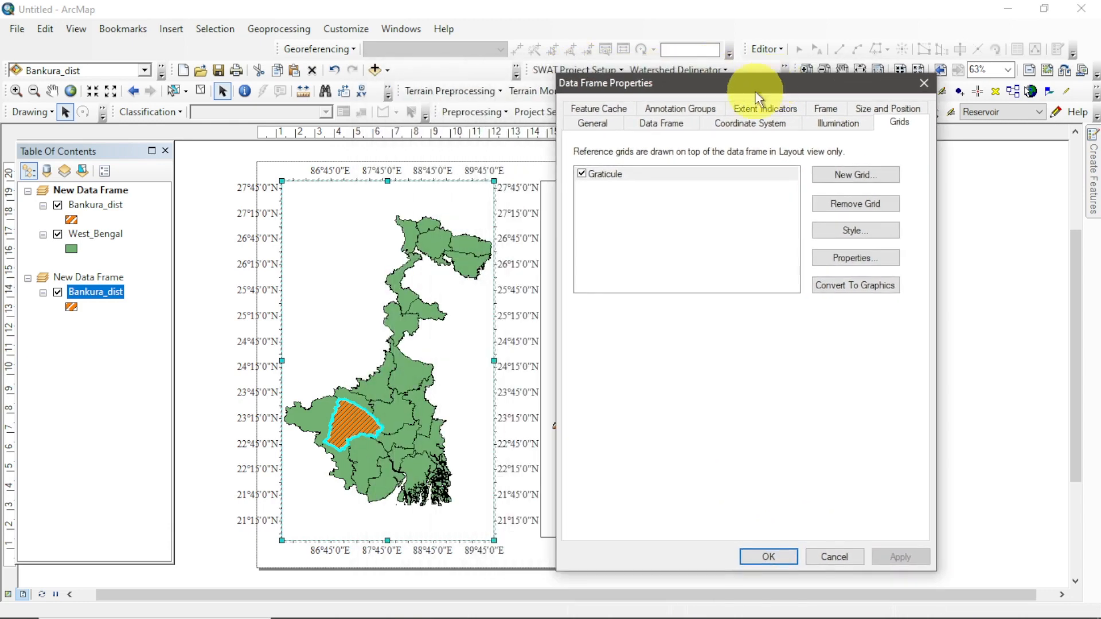
pyautogui.click(644, 175)
pyautogui.click(844, 261)
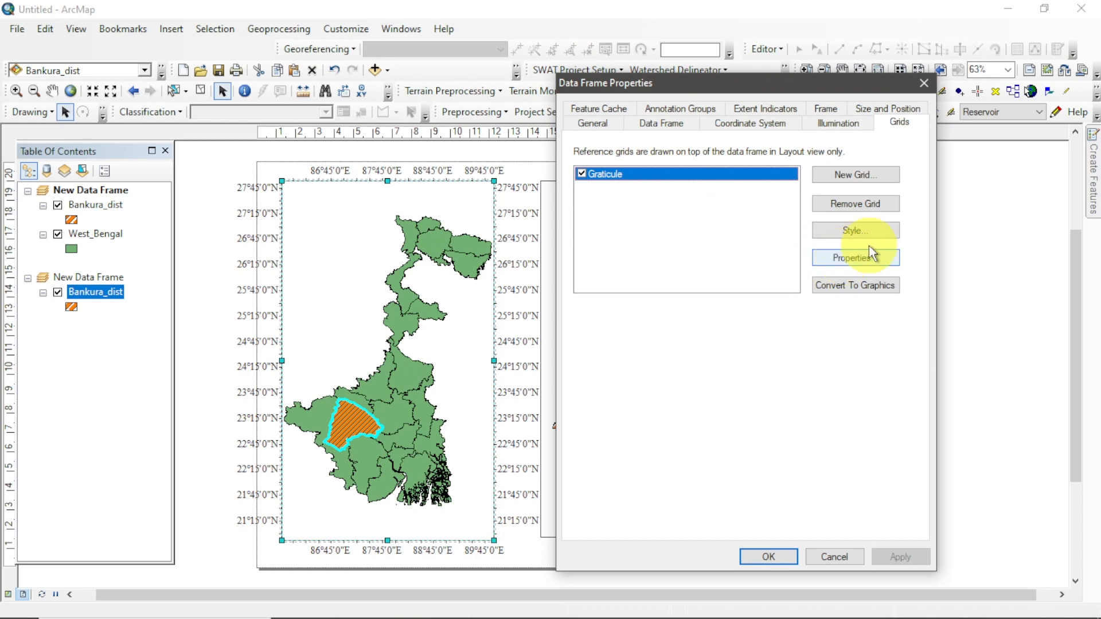
pyautogui.click(847, 263)
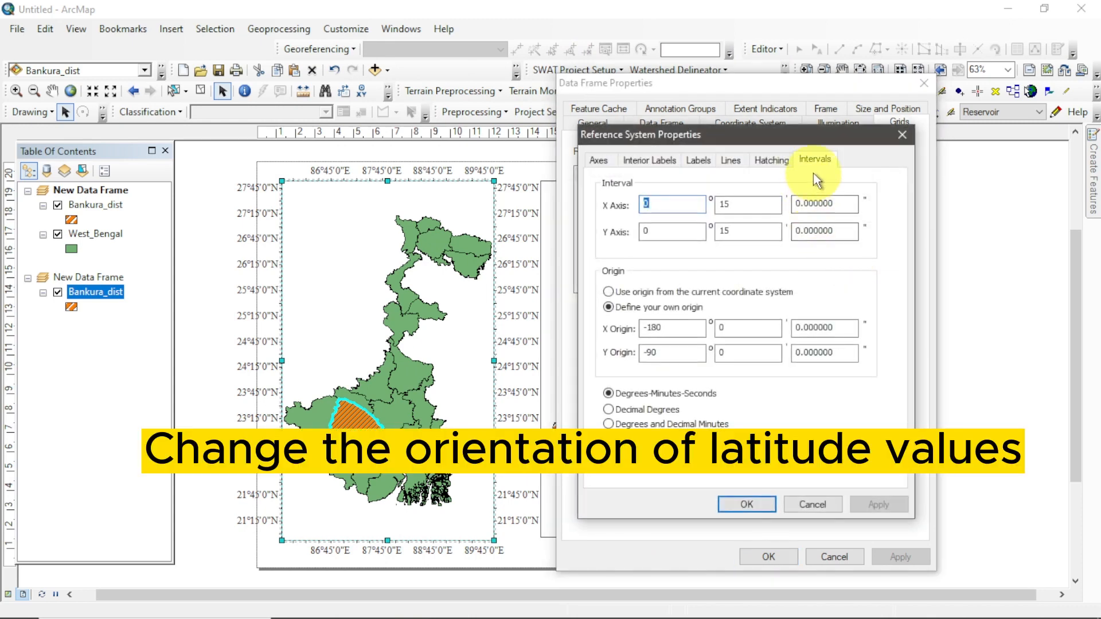
pyautogui.click(788, 160)
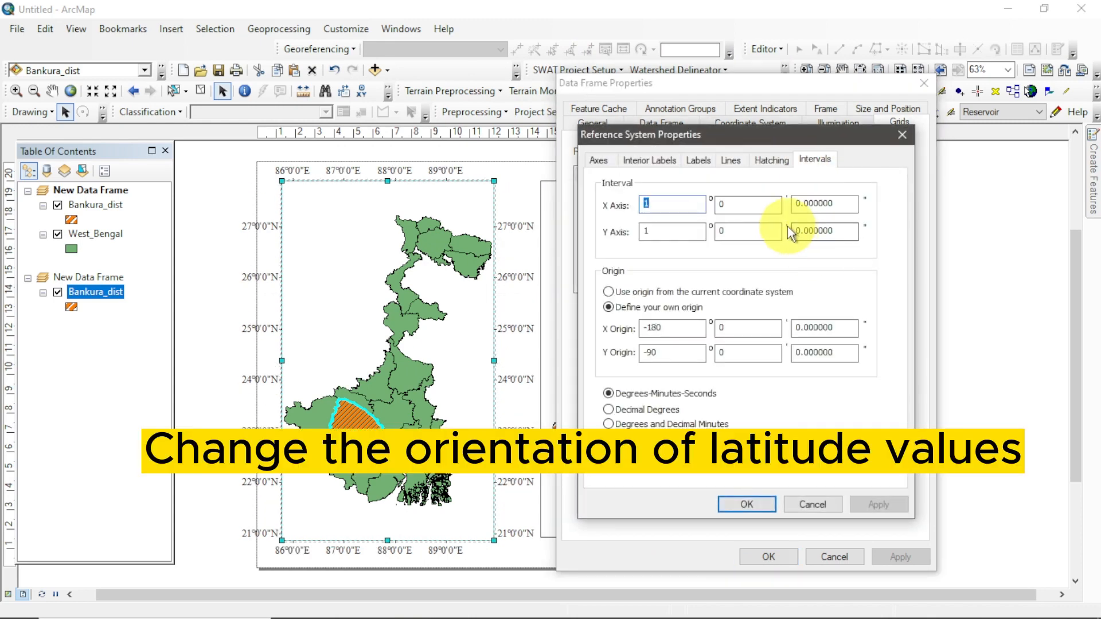
pyautogui.click(662, 163)
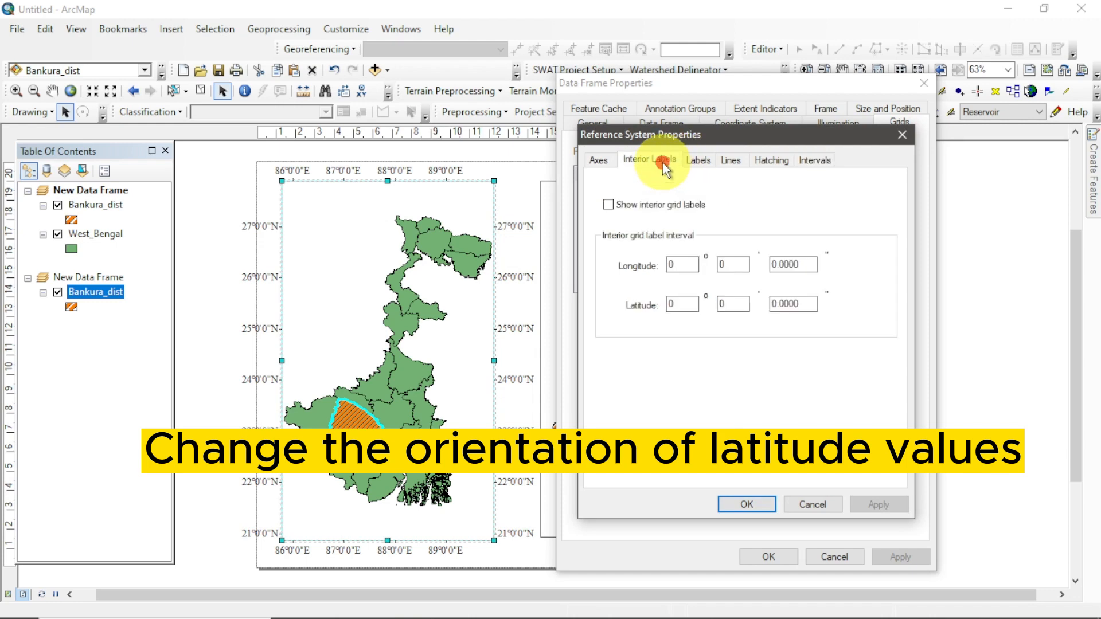
pyautogui.click(702, 165)
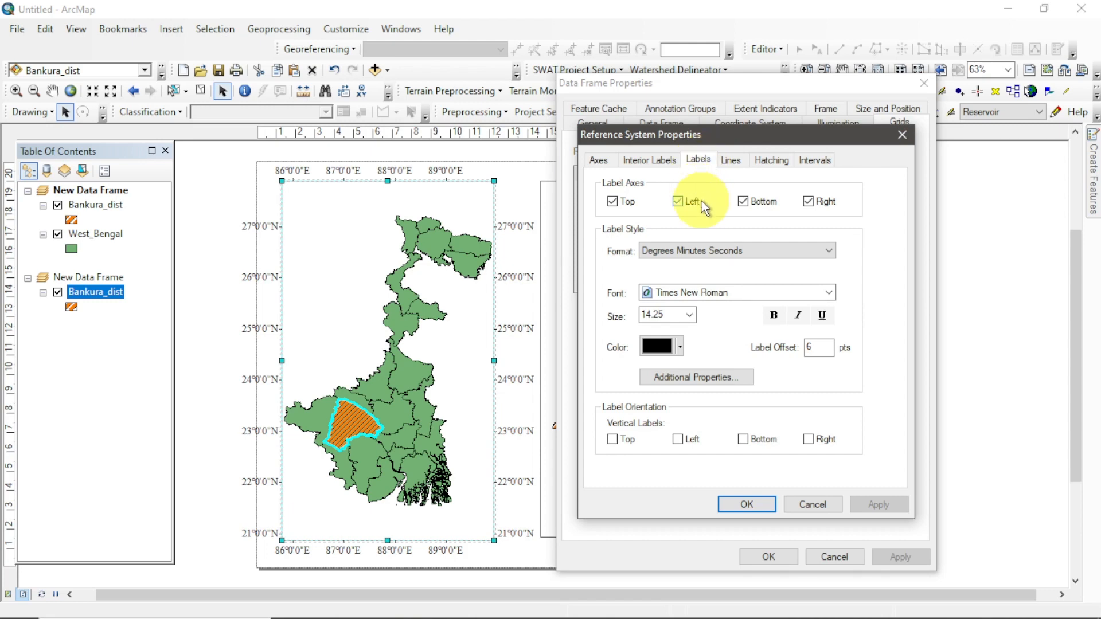
pyautogui.click(688, 442)
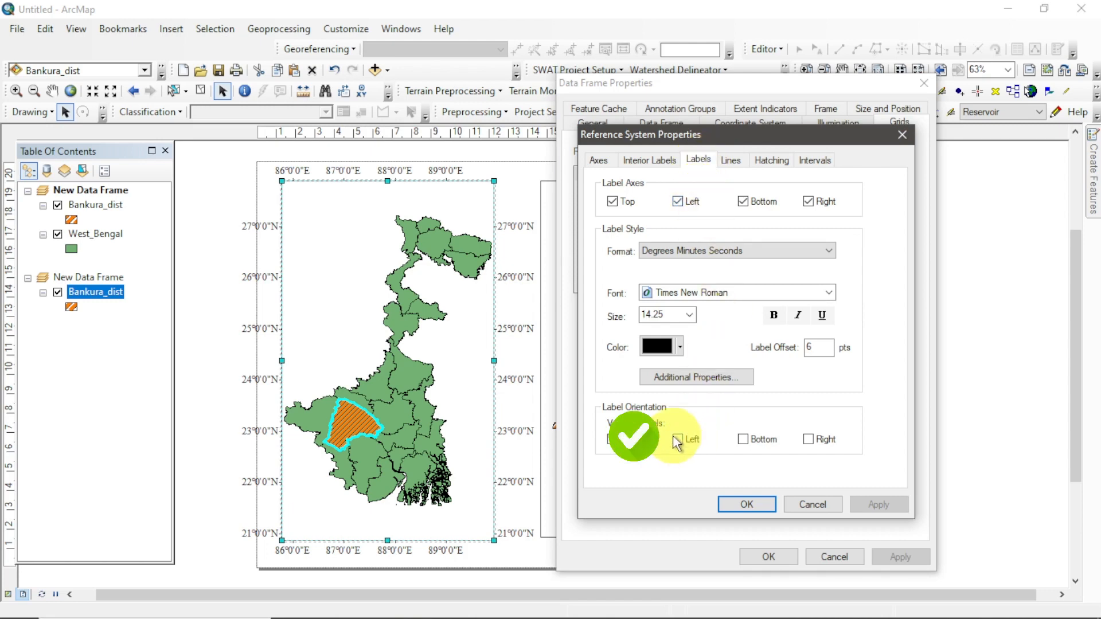
pyautogui.click(808, 439)
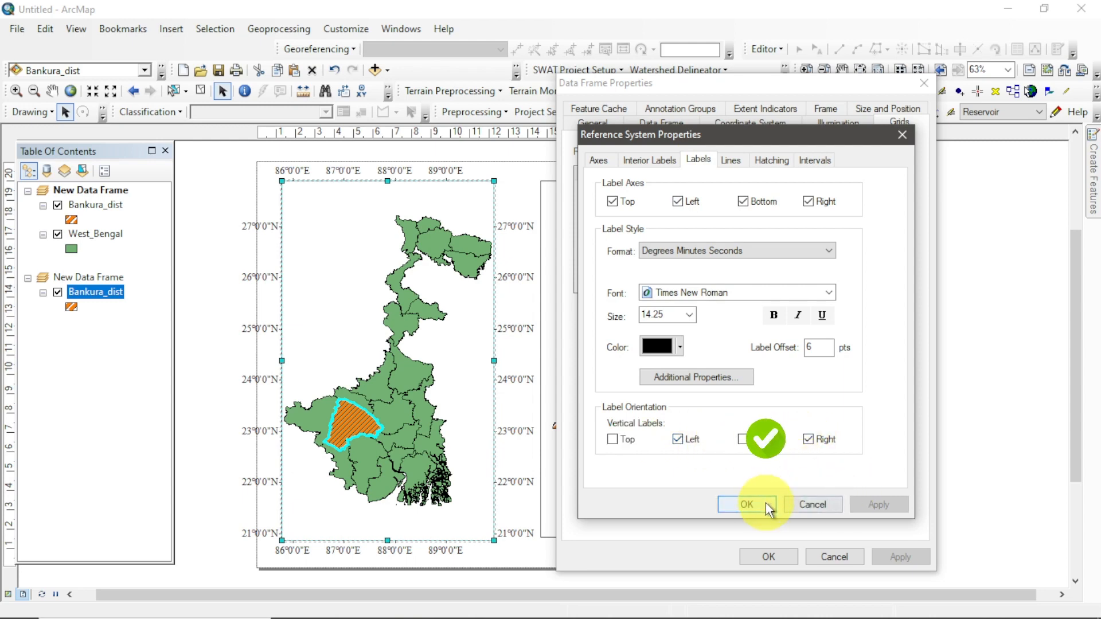
# Step: Set the graticule's X and Y axis intervals to 2 degrees and apply the changes to the West Bengal frame
pyautogui.click(815, 160)
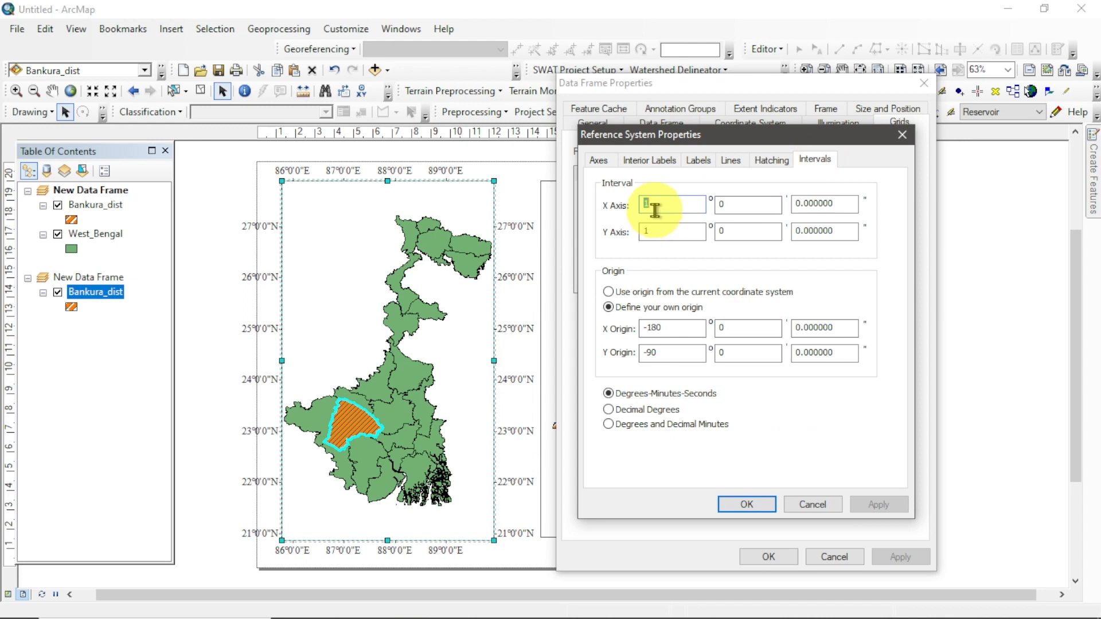
pyautogui.write('2')
pyautogui.doubleClick(651, 229)
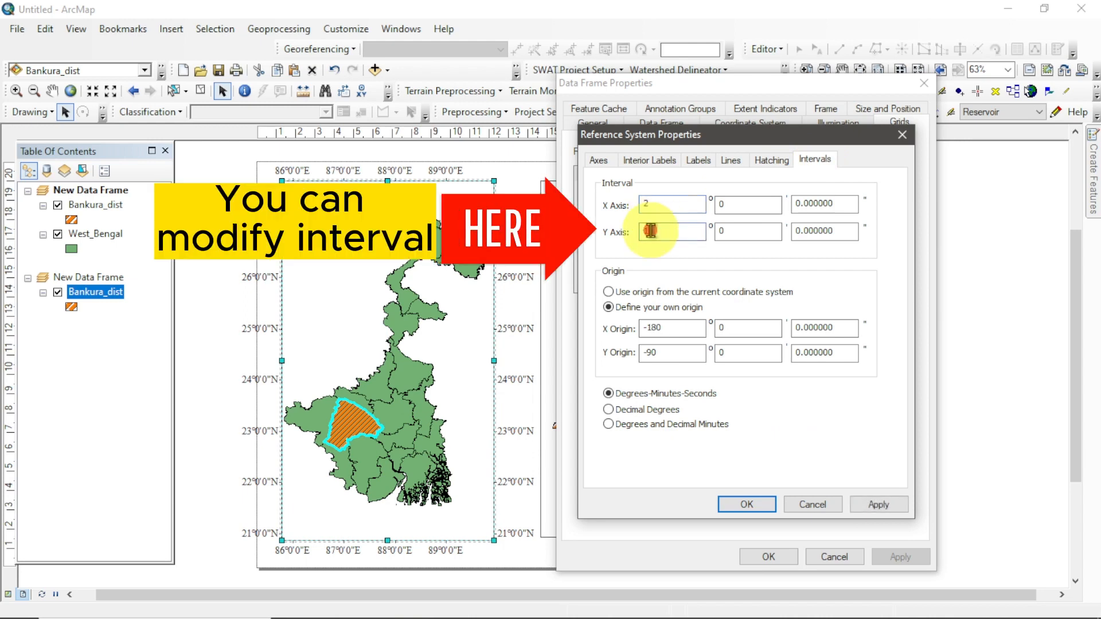
pyautogui.write('2')
pyautogui.click(877, 505)
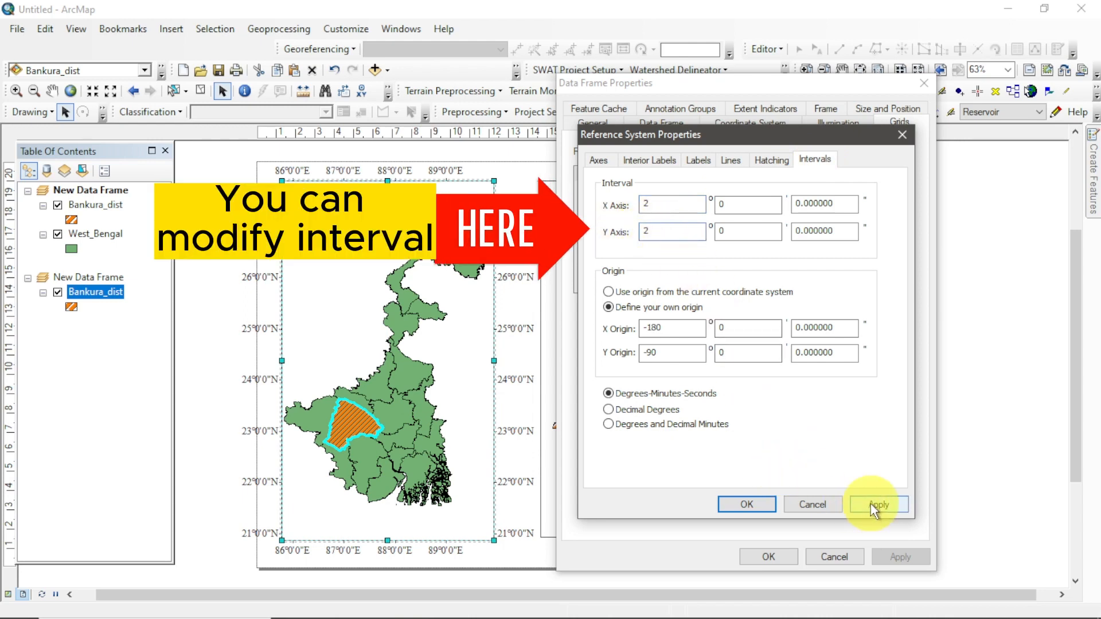
pyautogui.click(773, 505)
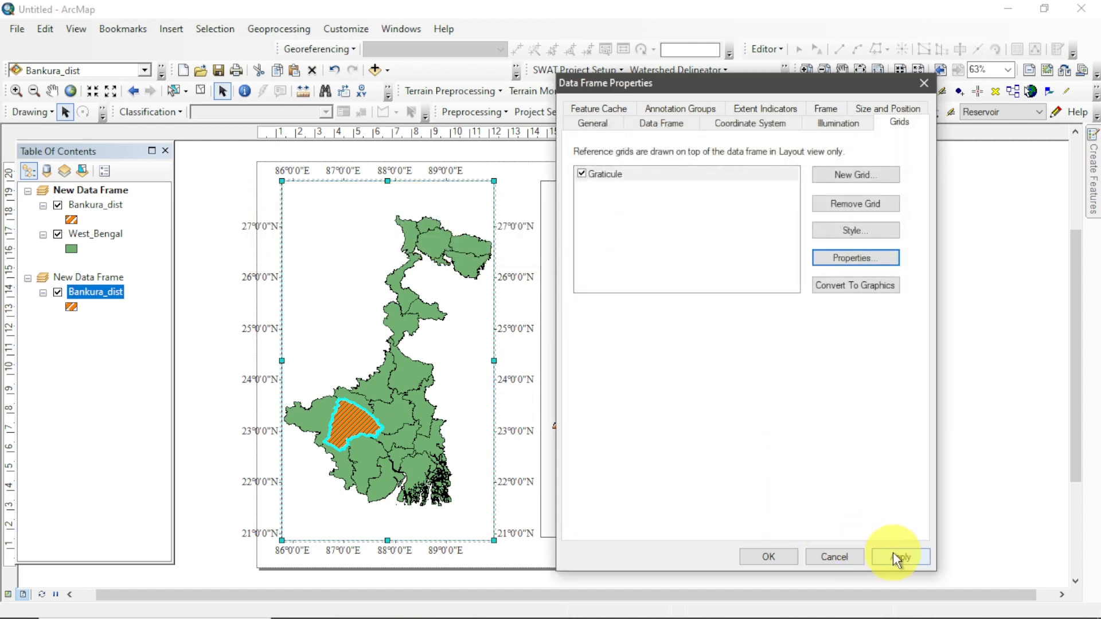
pyautogui.click(897, 557)
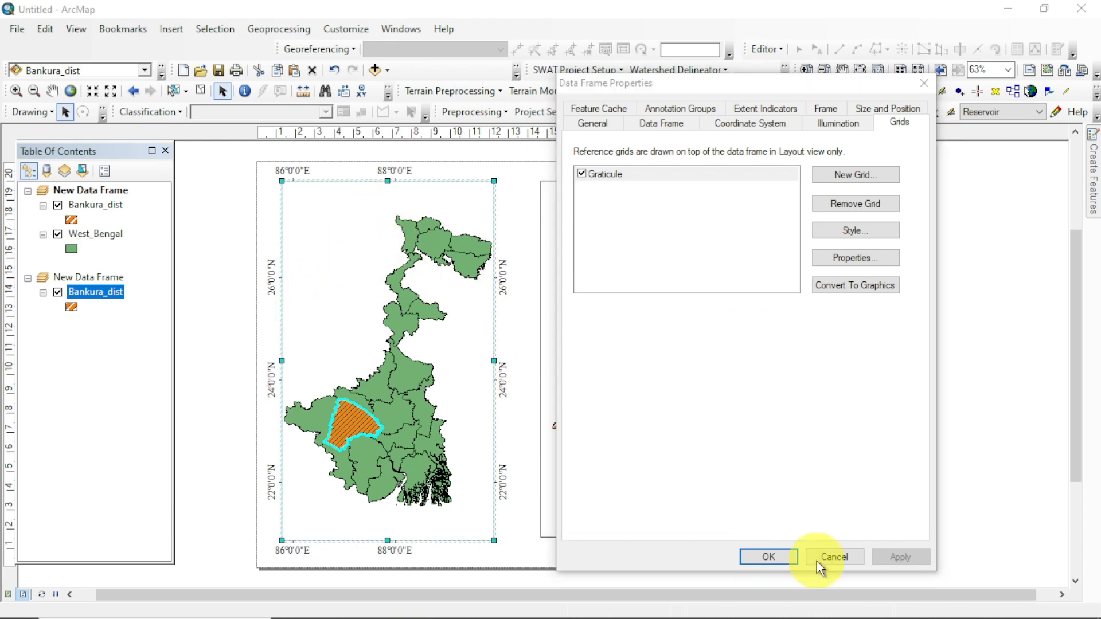
pyautogui.click(771, 556)
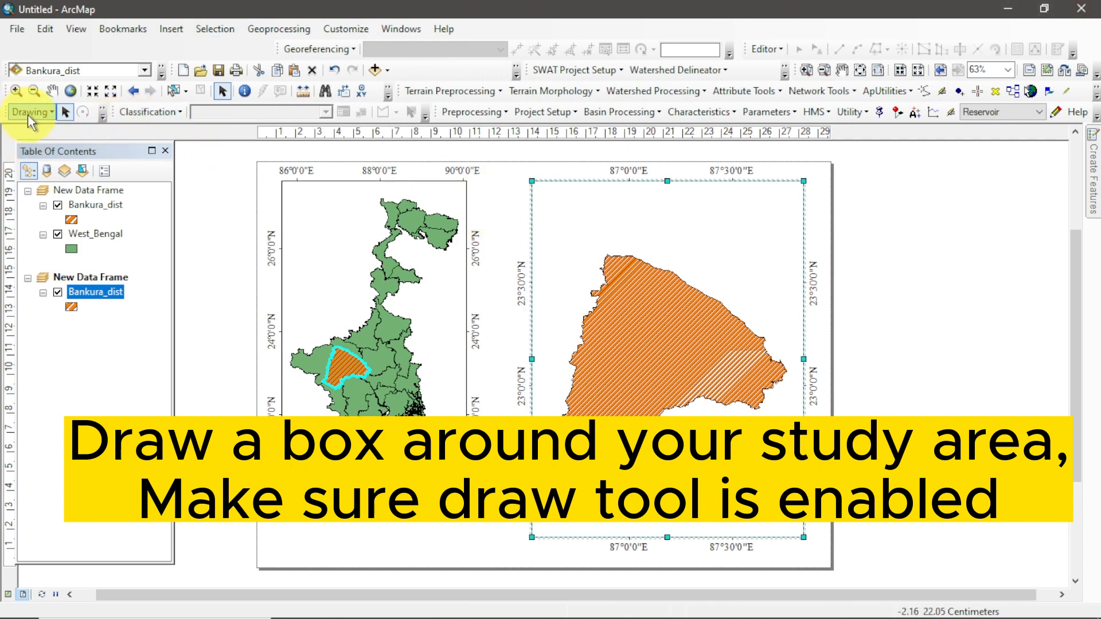
# Step: Draw a rectangle about 3.1 by 2.5 cm around Bankura district in the West Bengal frame
pyautogui.click(102, 115)
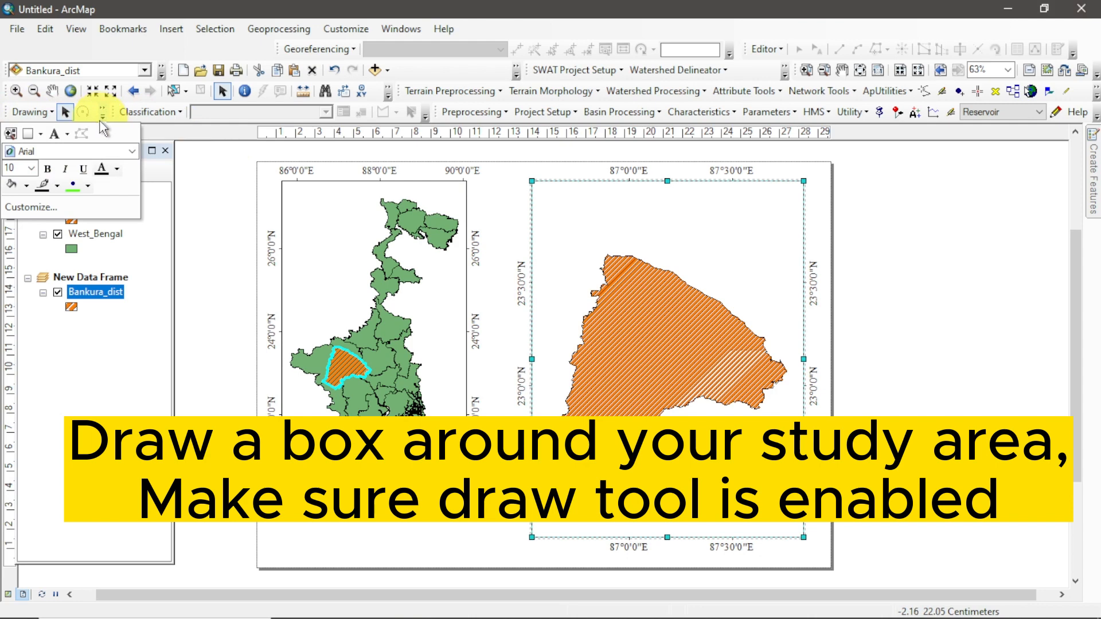
pyautogui.click(40, 133)
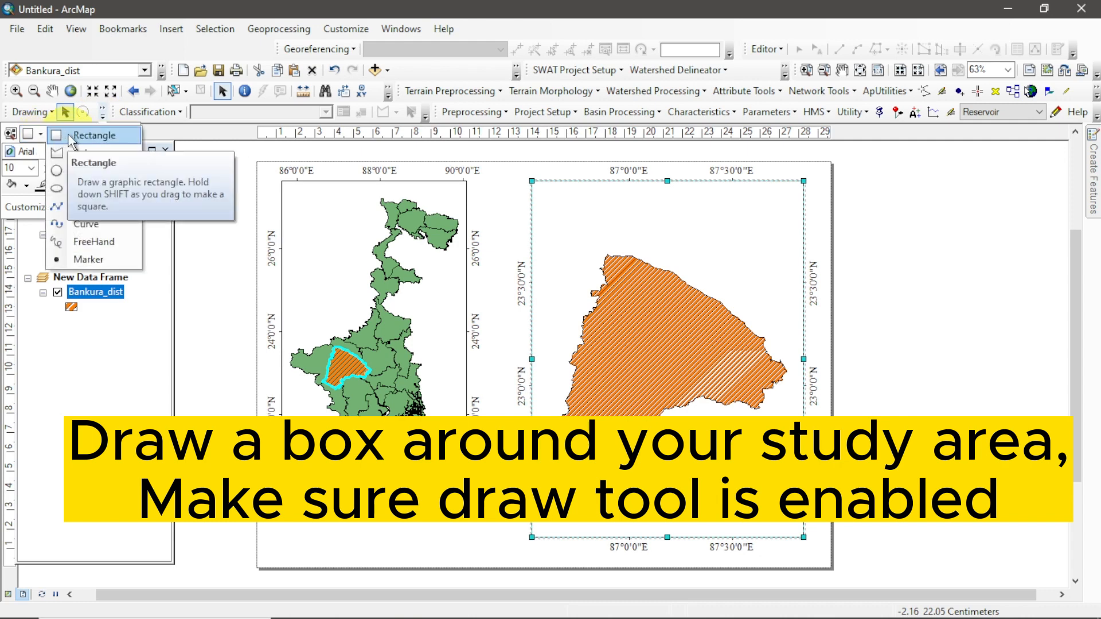
pyautogui.click(71, 136)
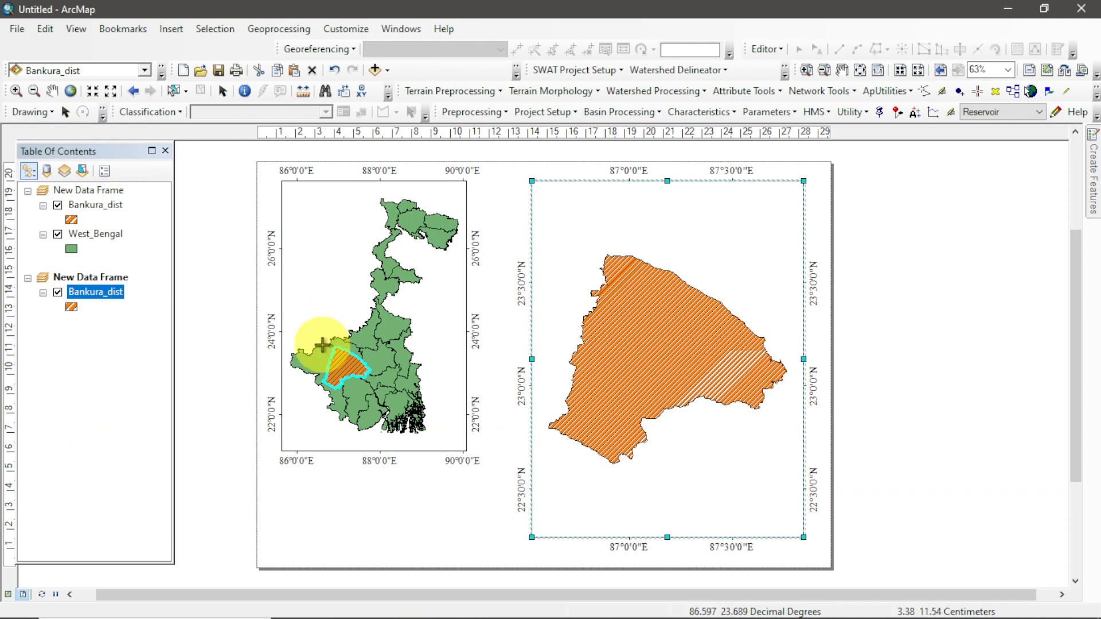
pyautogui.moveTo(319, 345); pyautogui.dragTo(376, 393)
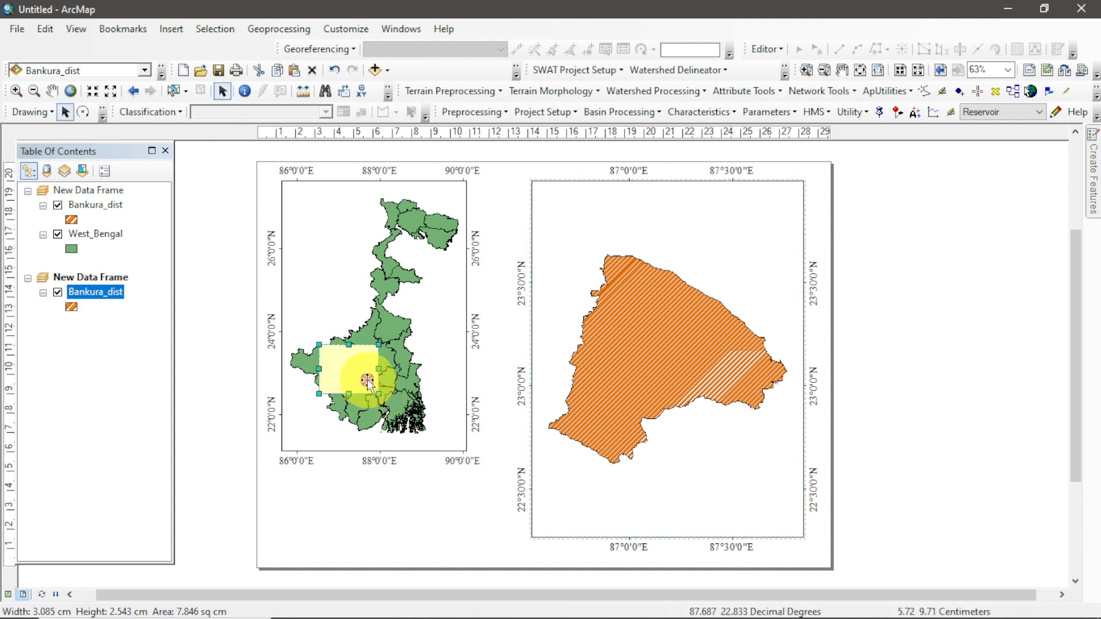
# Step: Give the rectangle around Bankura no fill color and a dark red outline with a width of 2
pyautogui.rightClick(370, 385)
pyautogui.click(401, 369)
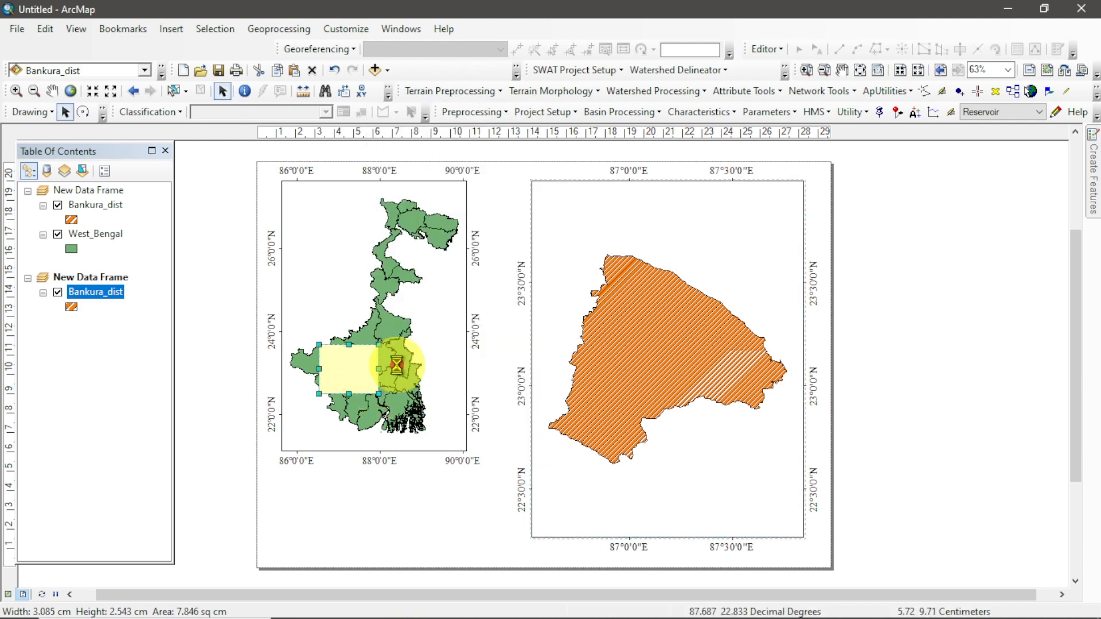
pyautogui.click(502, 245)
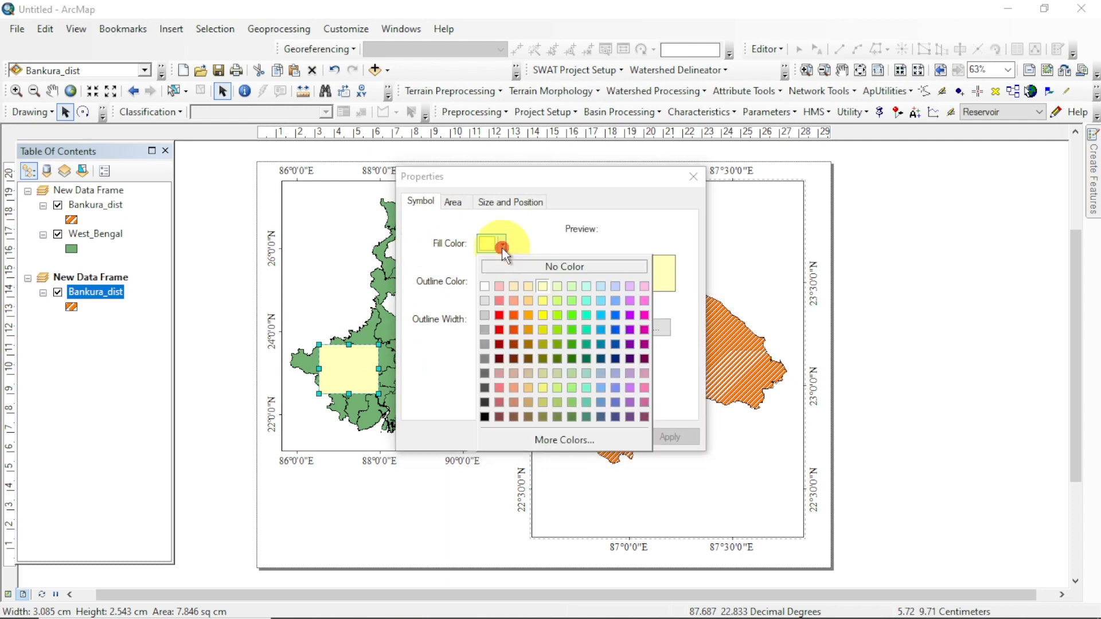
pyautogui.click(519, 267)
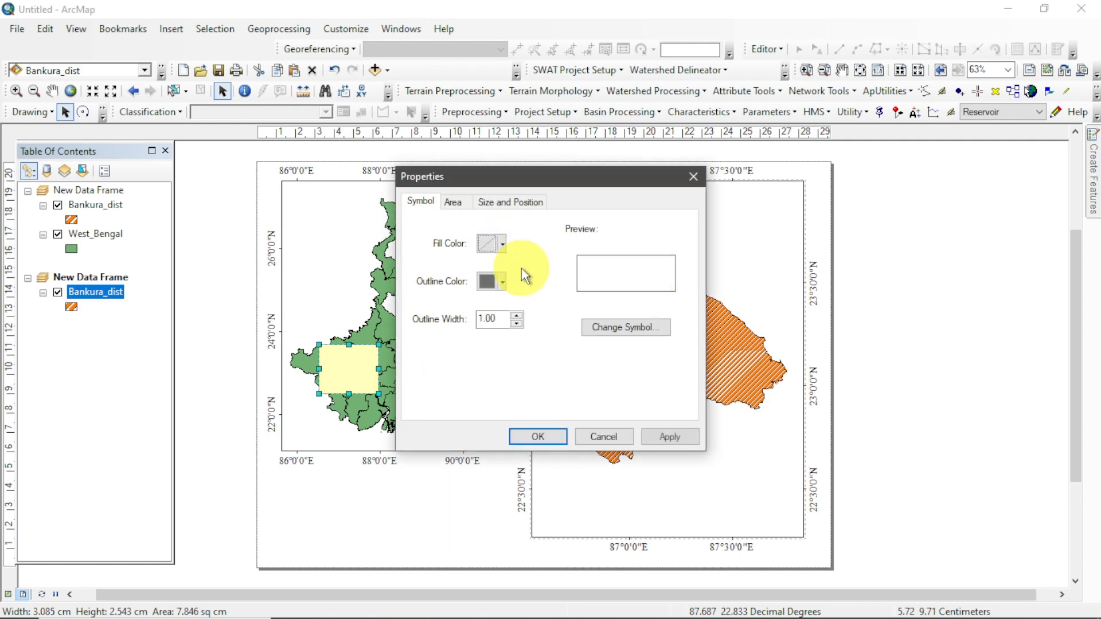
pyautogui.click(503, 284)
pyautogui.click(502, 282)
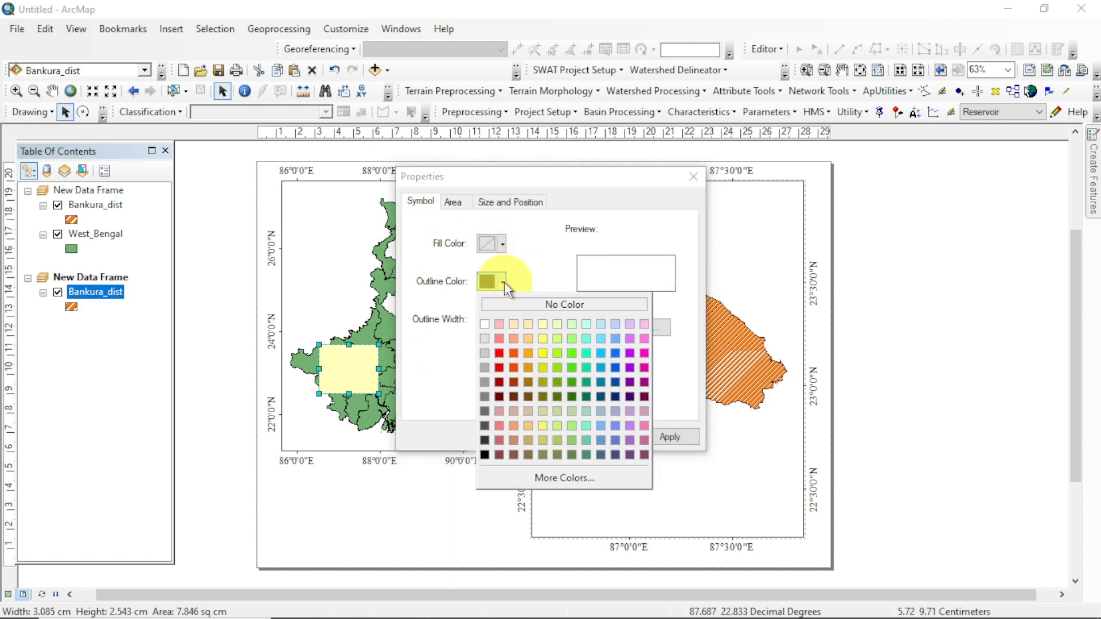
pyautogui.click(498, 396)
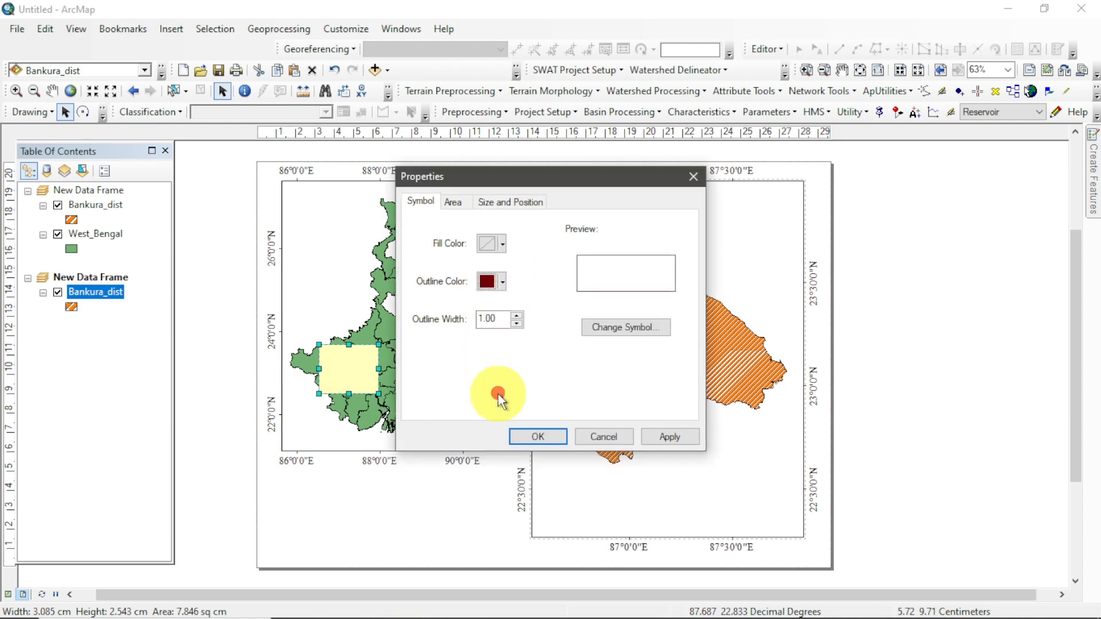
pyautogui.click(518, 316)
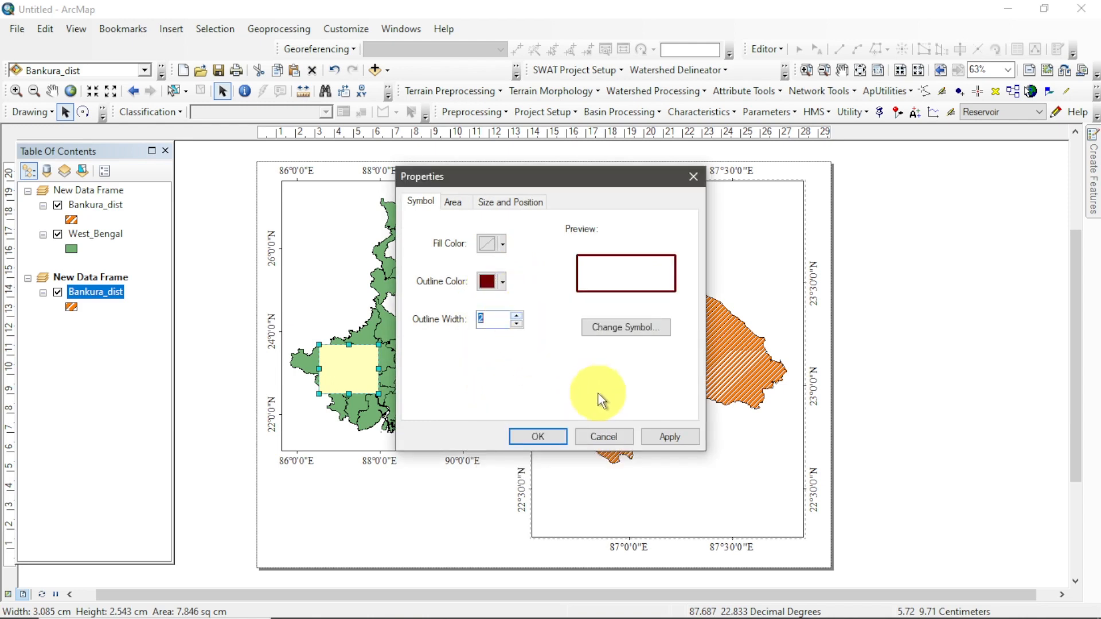
pyautogui.click(553, 437)
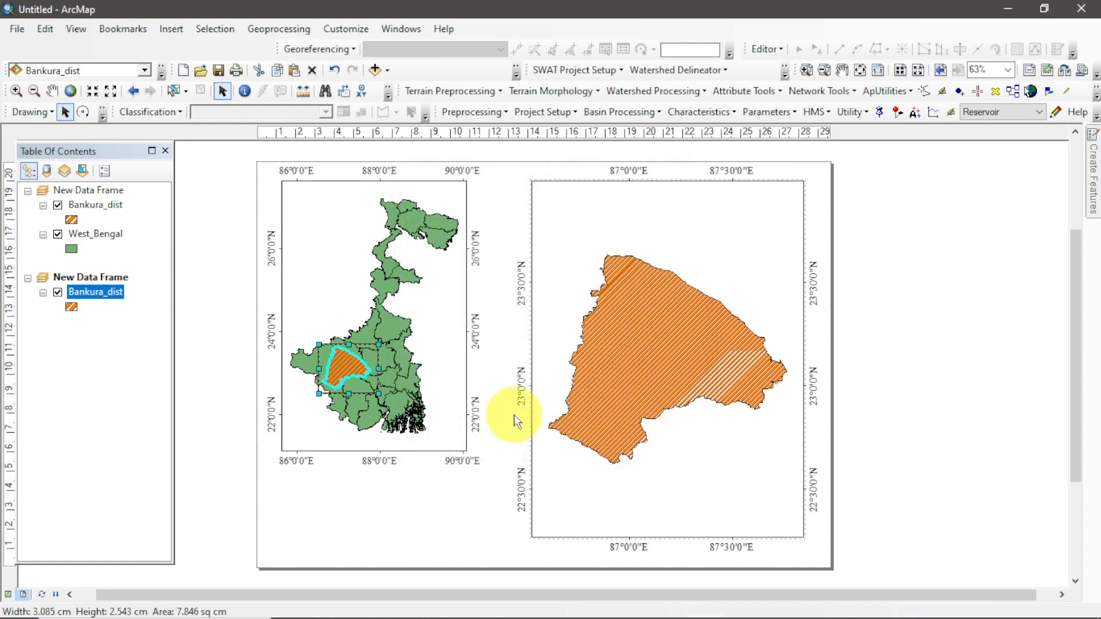
# Step: Clear the selection in the West_Bengal attribute table, close the table, and make the West Bengal data frame active
pyautogui.rightClick(95, 233)
pyautogui.click(159, 282)
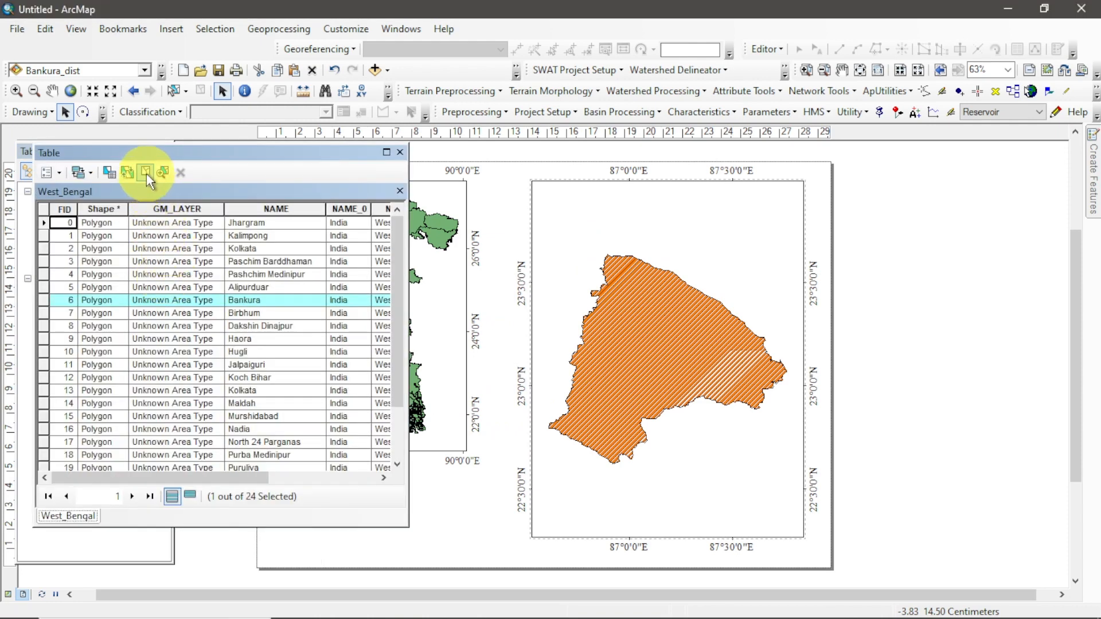
pyautogui.click(146, 174)
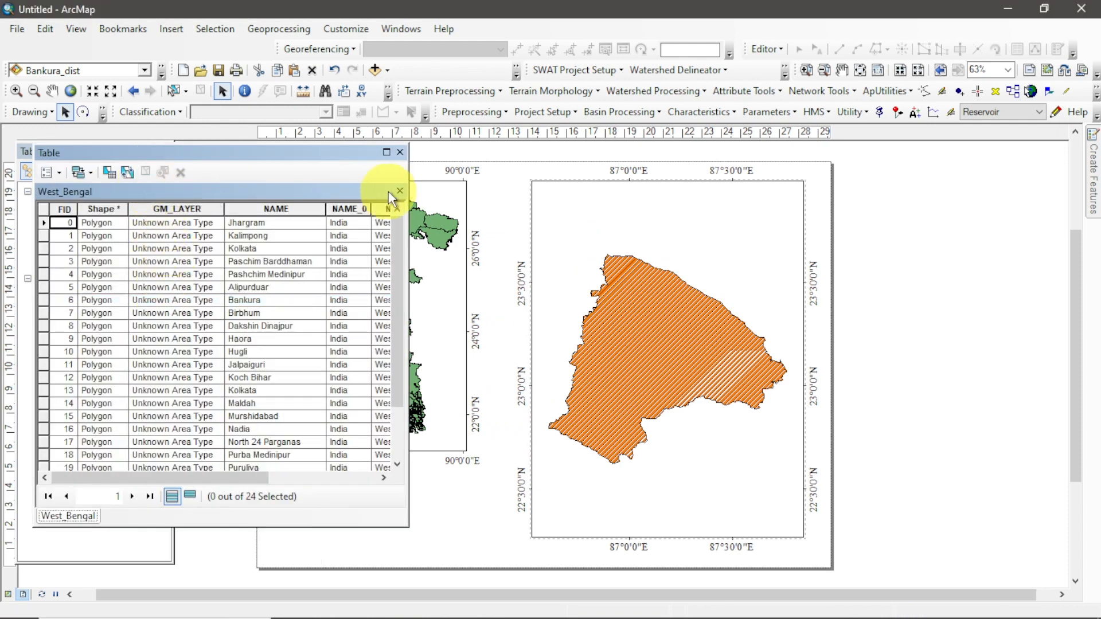
pyautogui.click(399, 190)
pyautogui.click(291, 394)
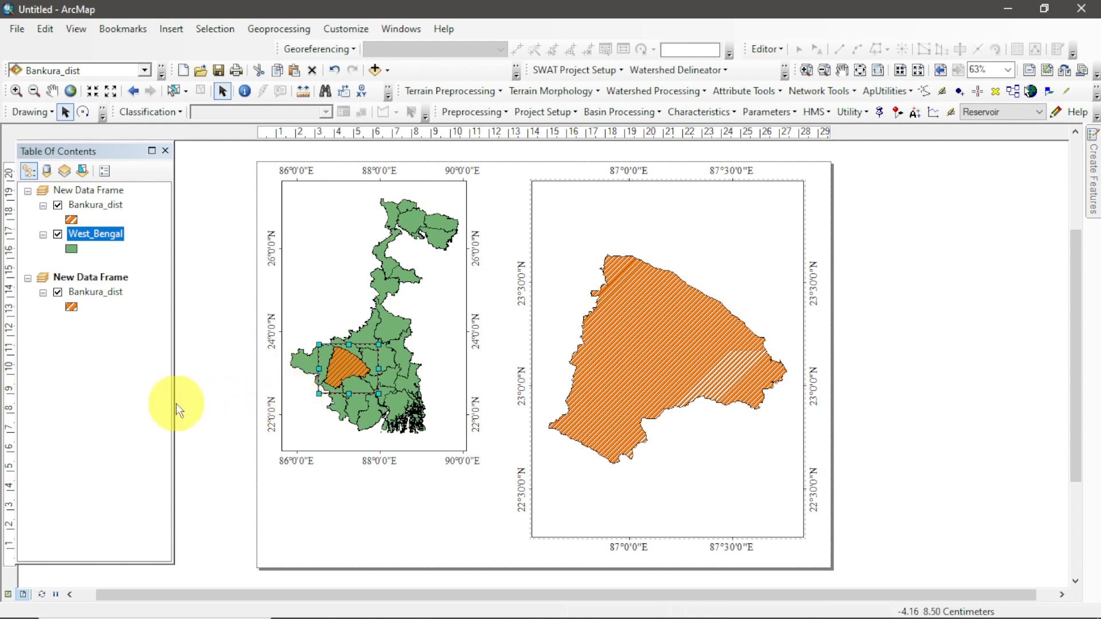
# Step: Try to draw a line from the locator box's upper-right corner to the Bankura frame's upper-left corner, and undo the accidental frame deletion
pyautogui.click(102, 113)
pyautogui.click(42, 136)
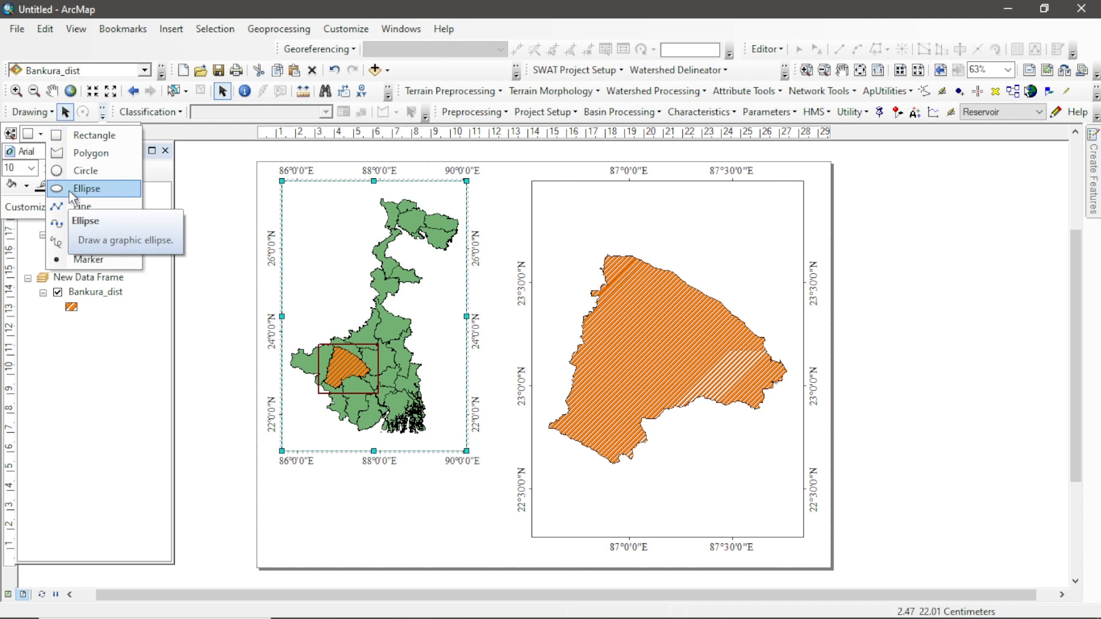
pyautogui.click(79, 208)
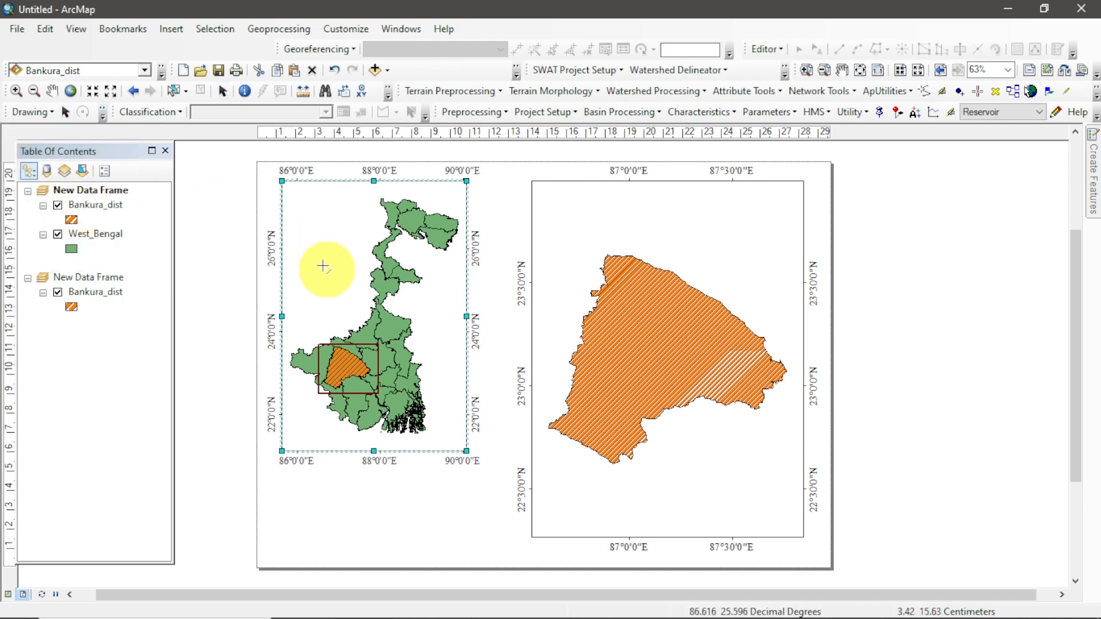
pyautogui.click(379, 344)
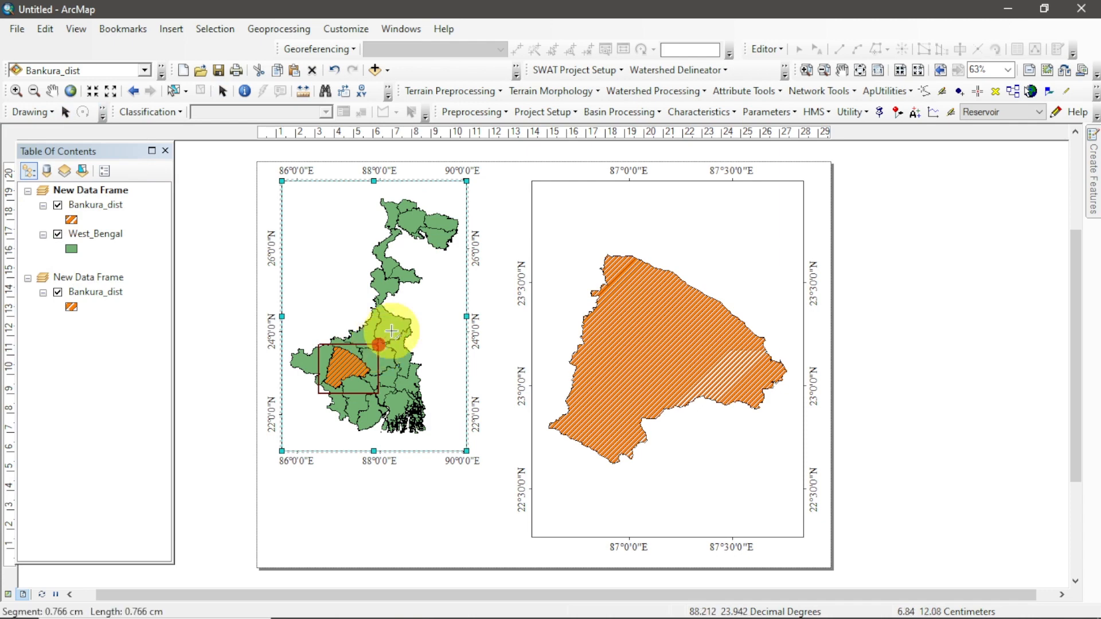
pyautogui.click(531, 182)
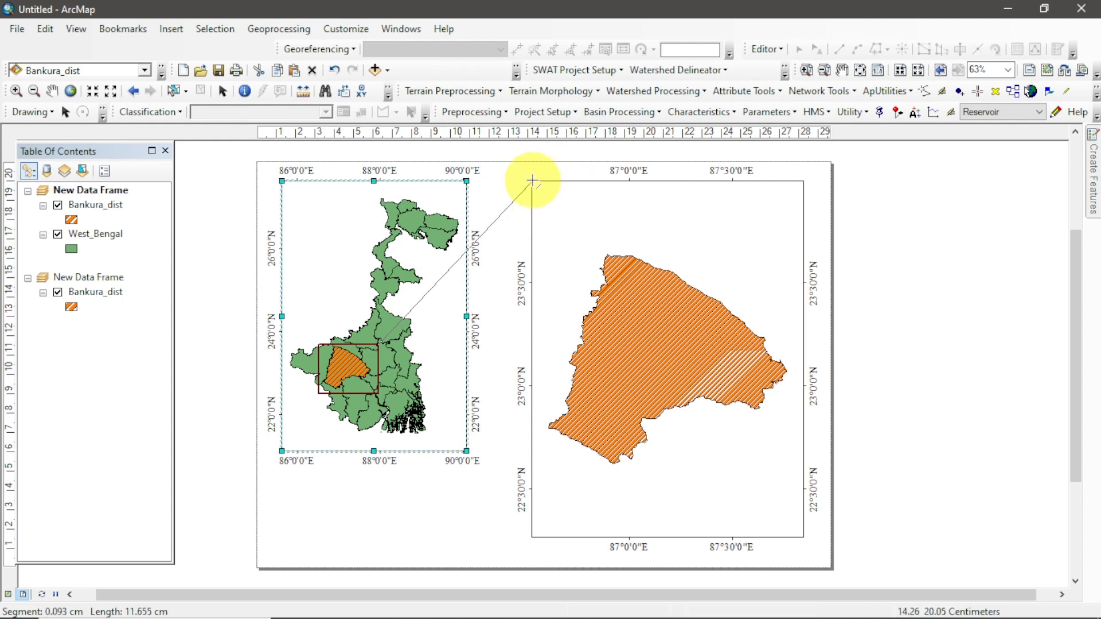
pyautogui.rightClick(532, 181)
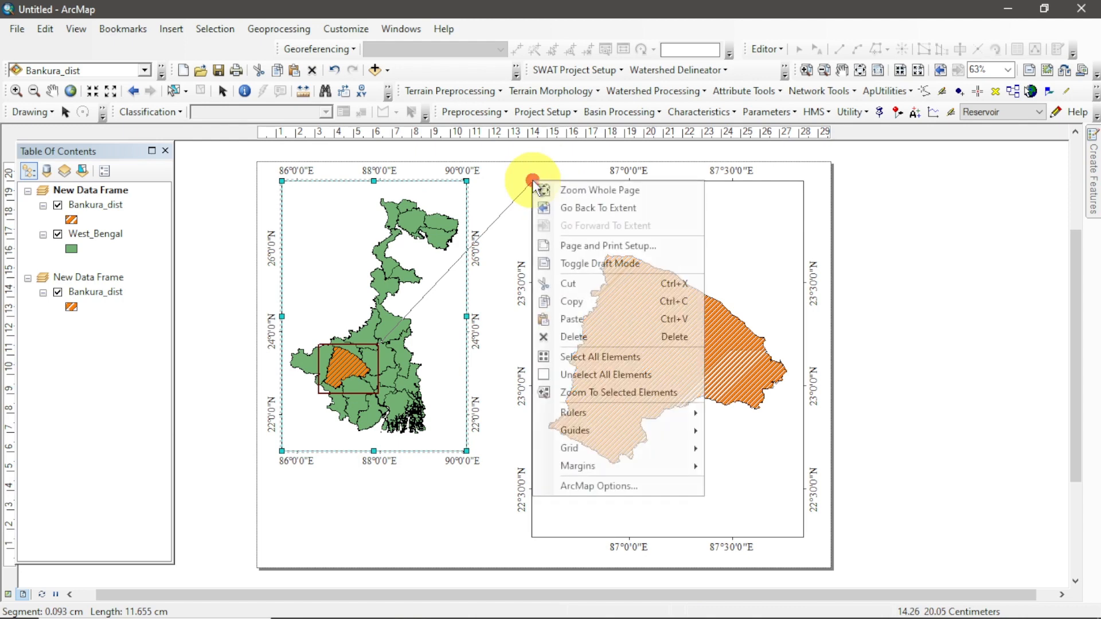
pyautogui.click(565, 338)
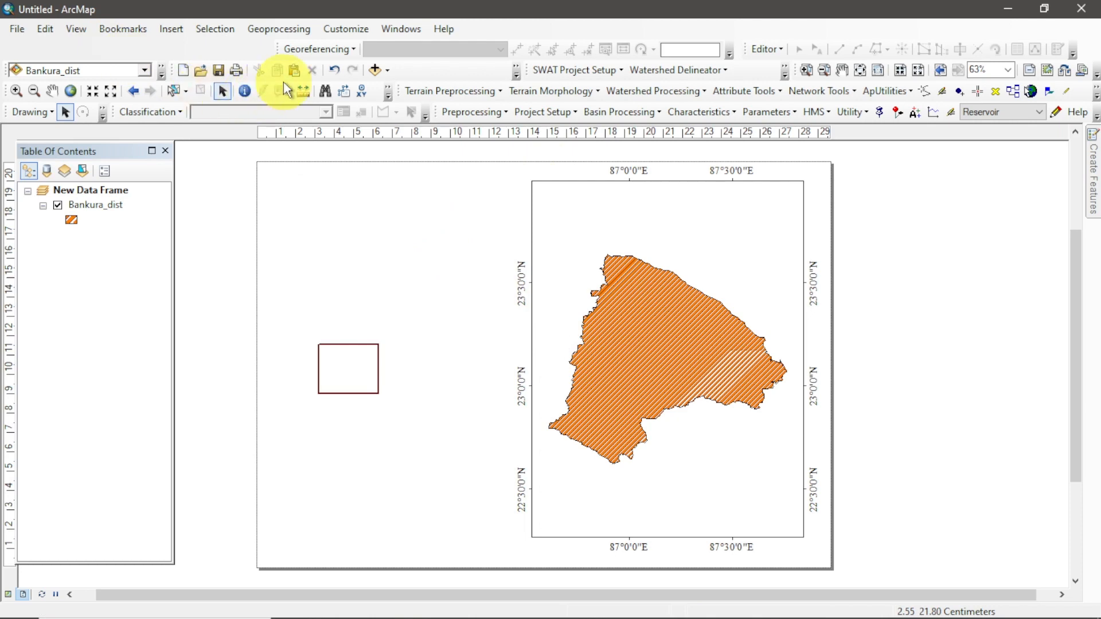
pyautogui.click(334, 76)
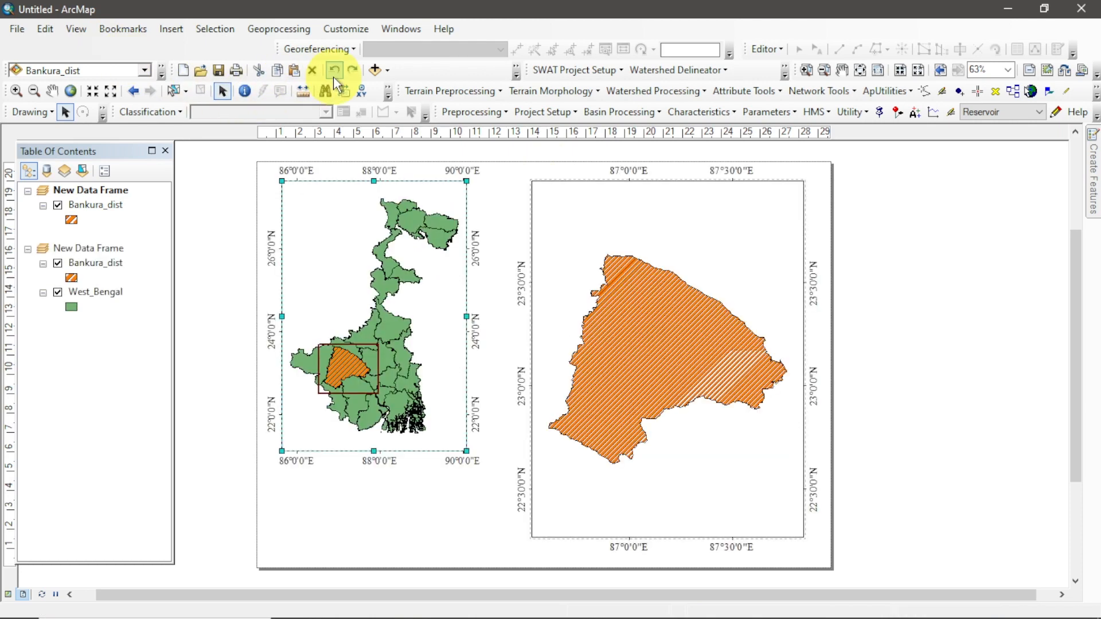
pyautogui.click(102, 115)
pyautogui.click(66, 134)
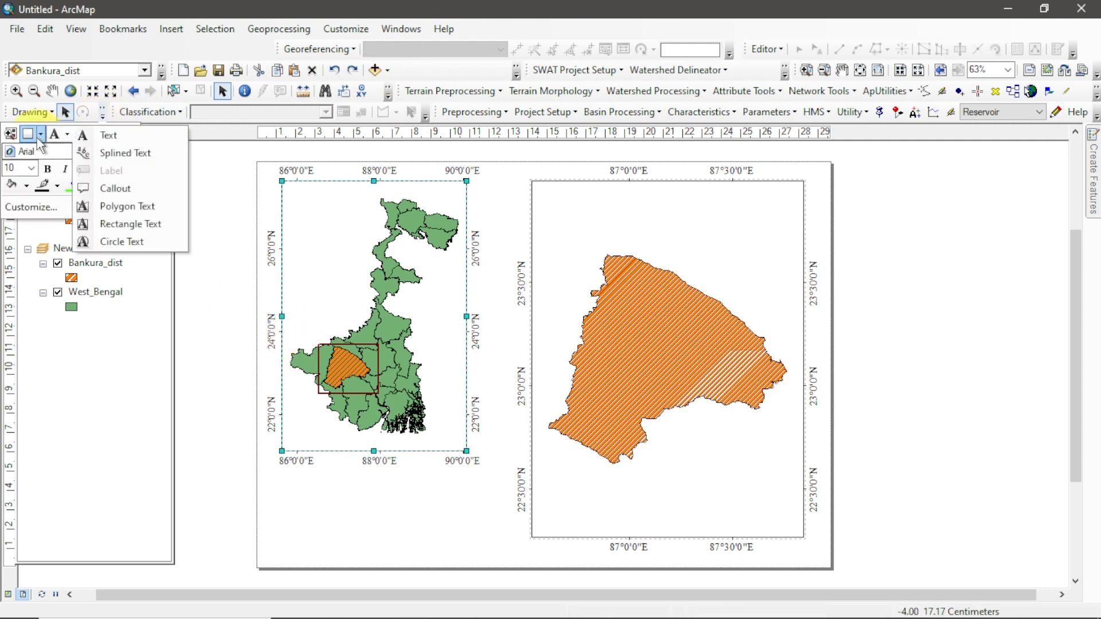
pyautogui.click(39, 136)
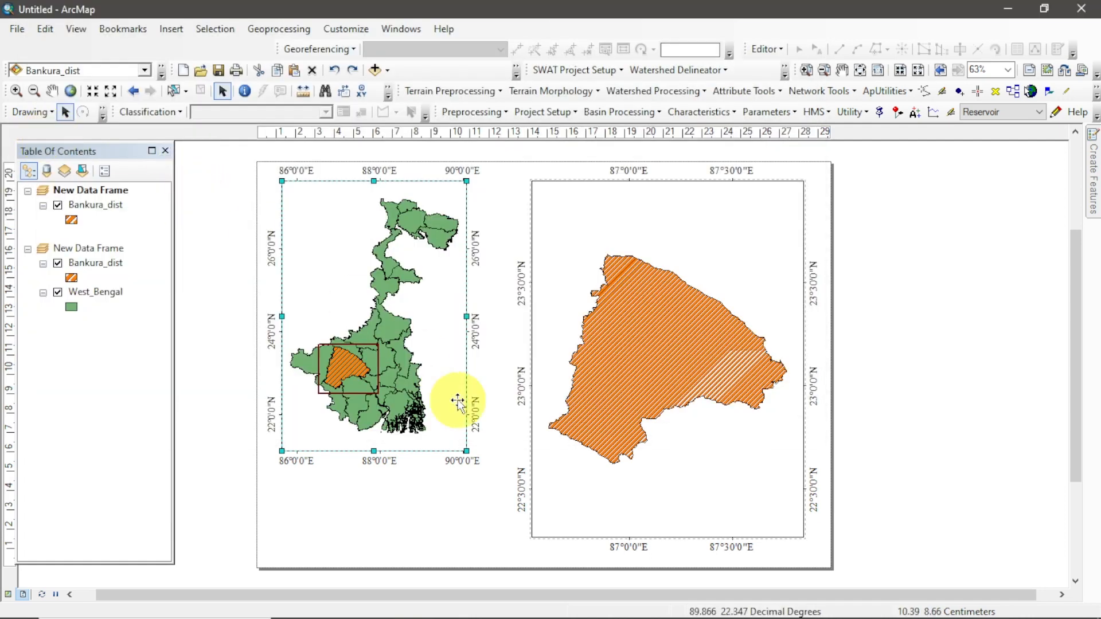
pyautogui.click(103, 117)
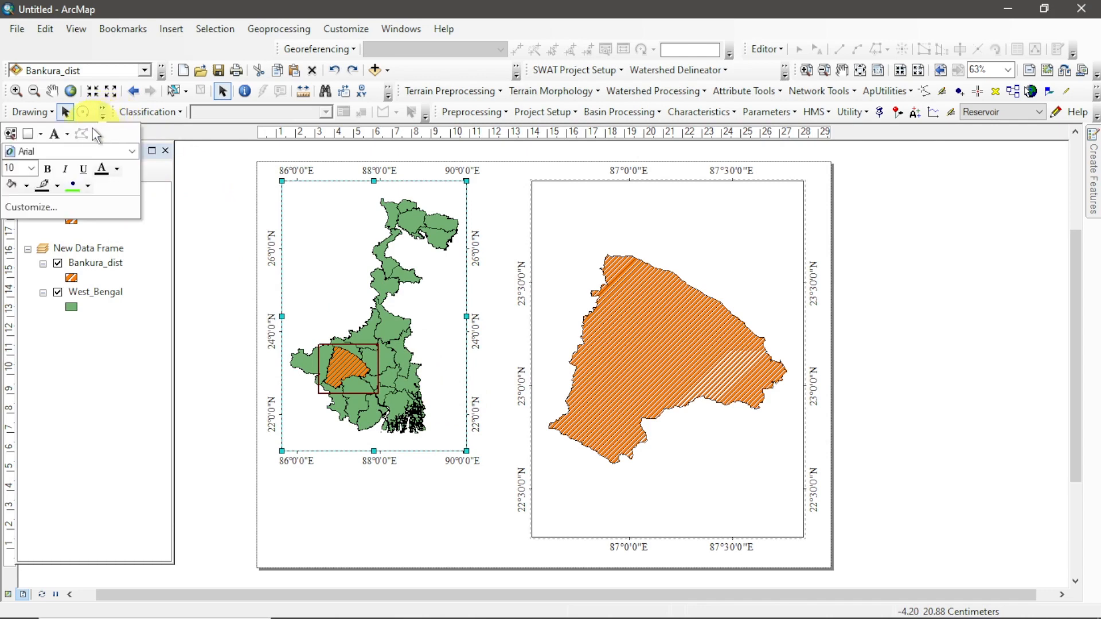
pyautogui.click(67, 112)
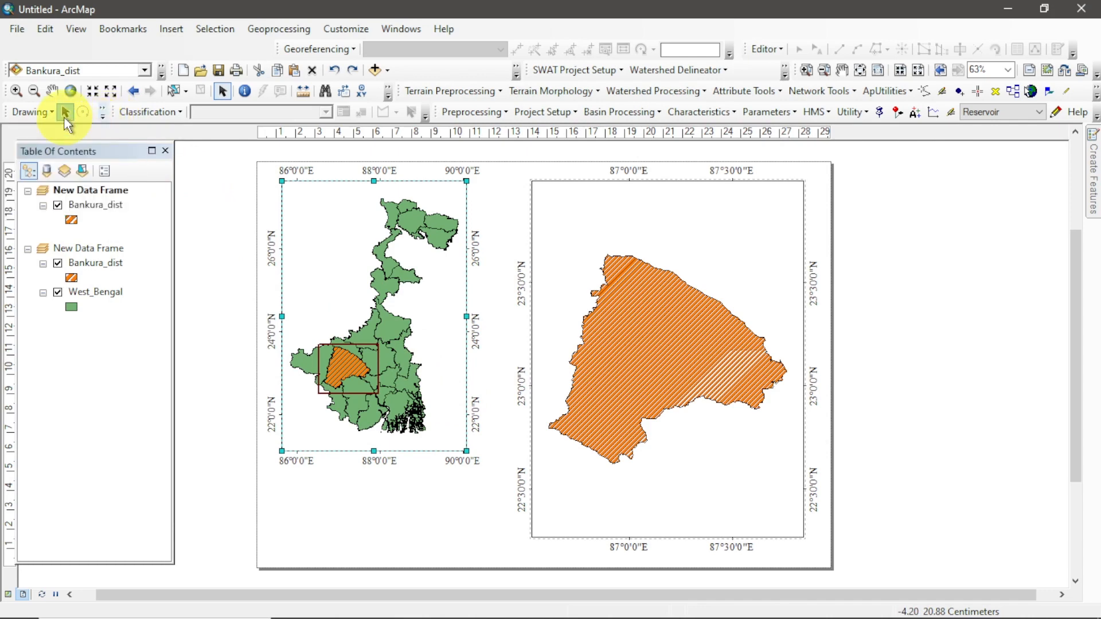
# Step: Try again to draw the connector line between the locator box and the enlarged Bankura frame's upper-left corner, and delete it
pyautogui.click(100, 117)
pyautogui.click(42, 136)
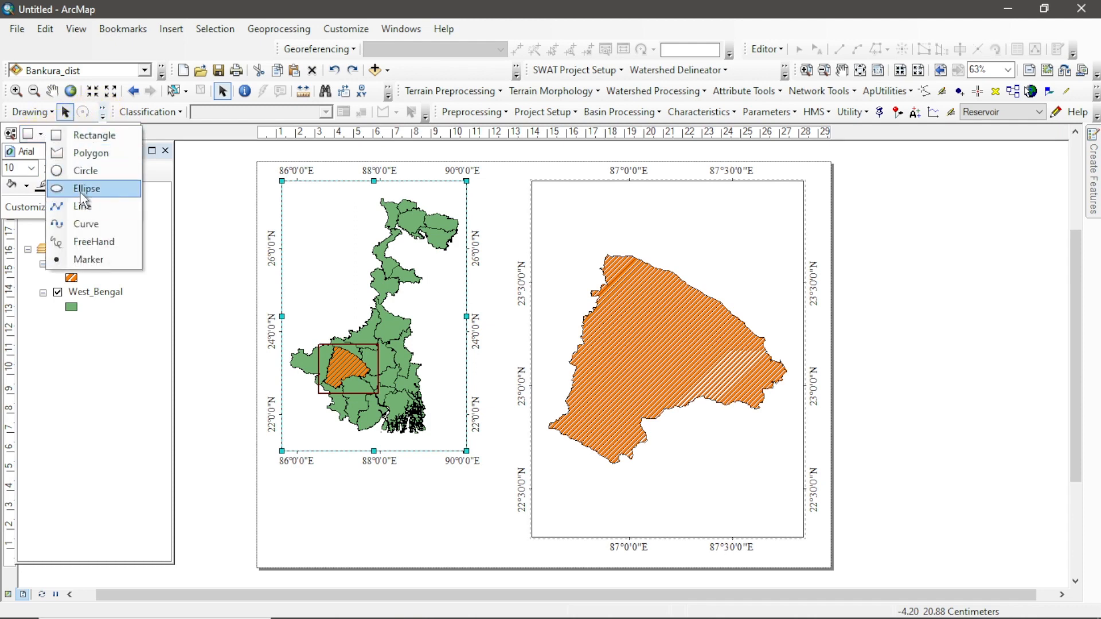
pyautogui.click(74, 211)
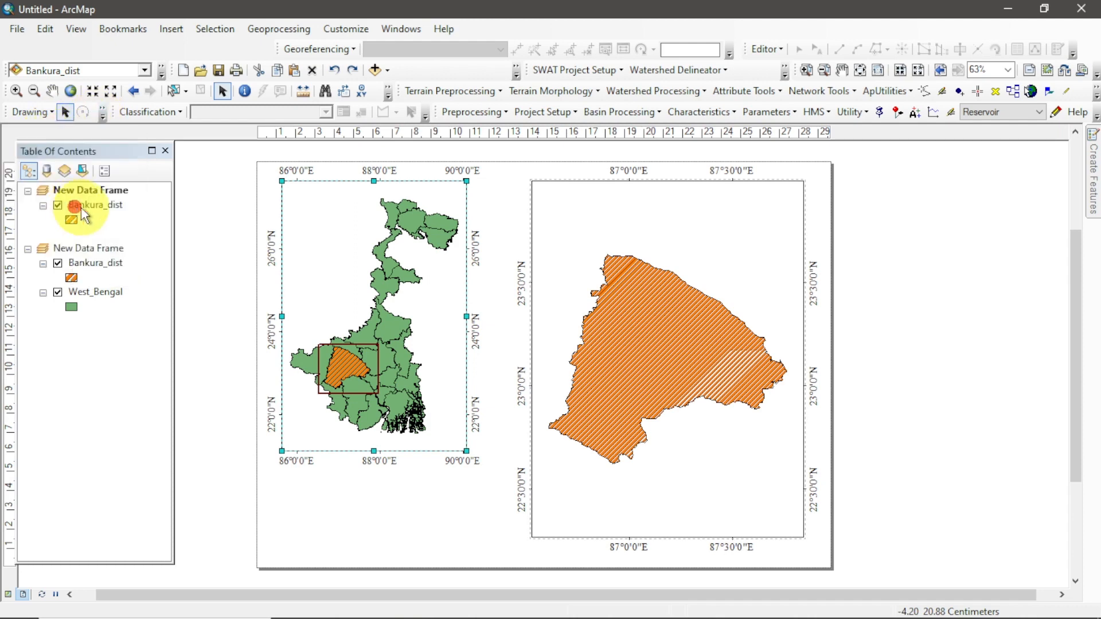
pyautogui.click(379, 343)
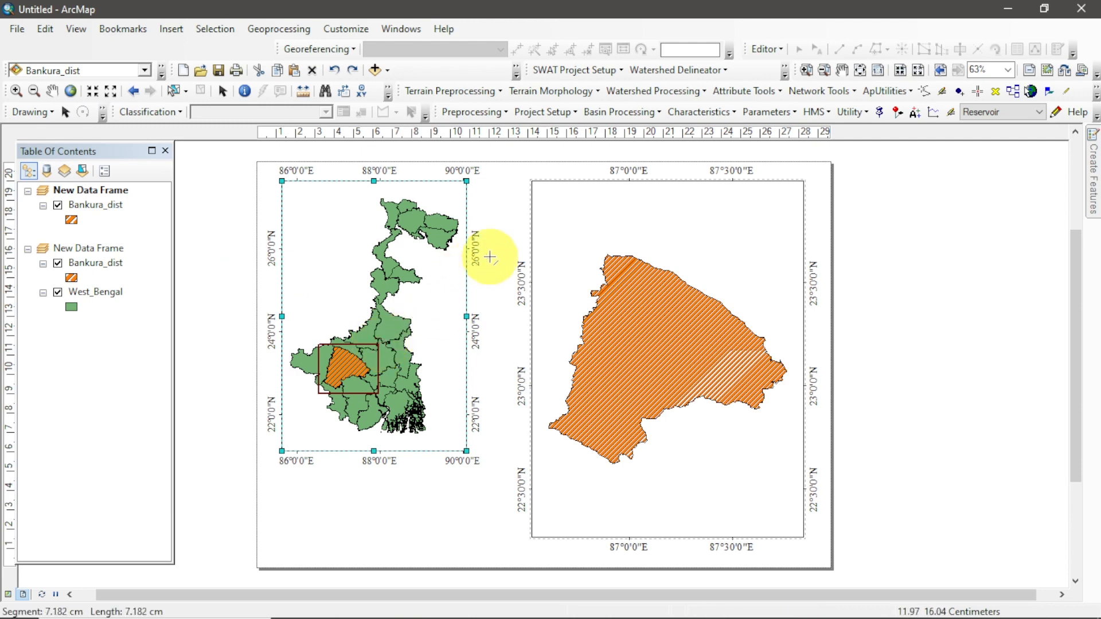
pyautogui.click(532, 181)
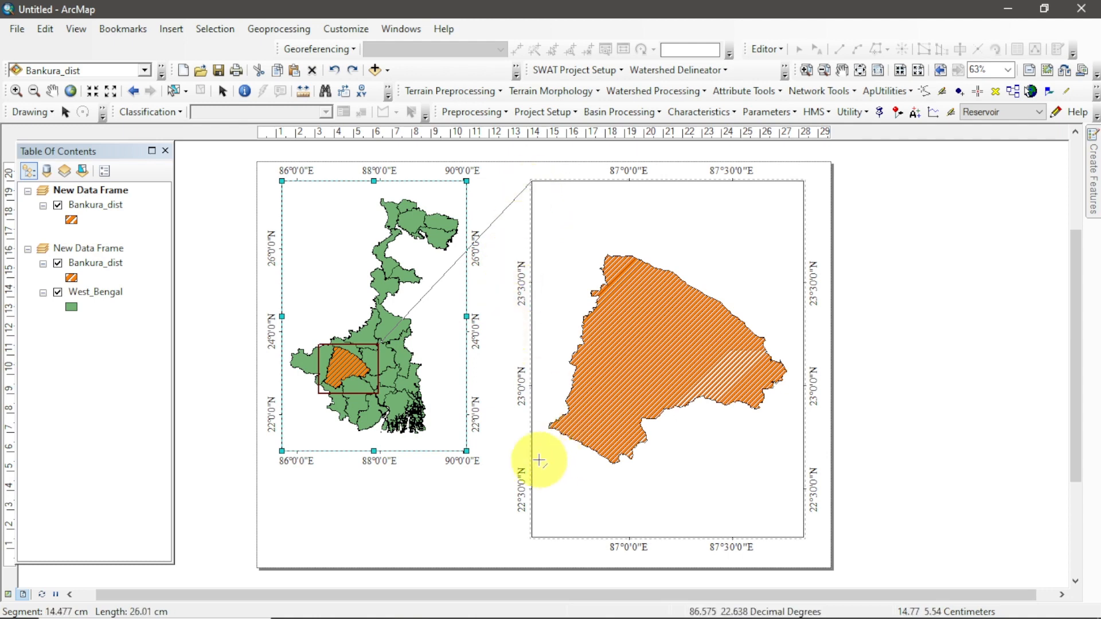
pyautogui.rightClick(529, 183)
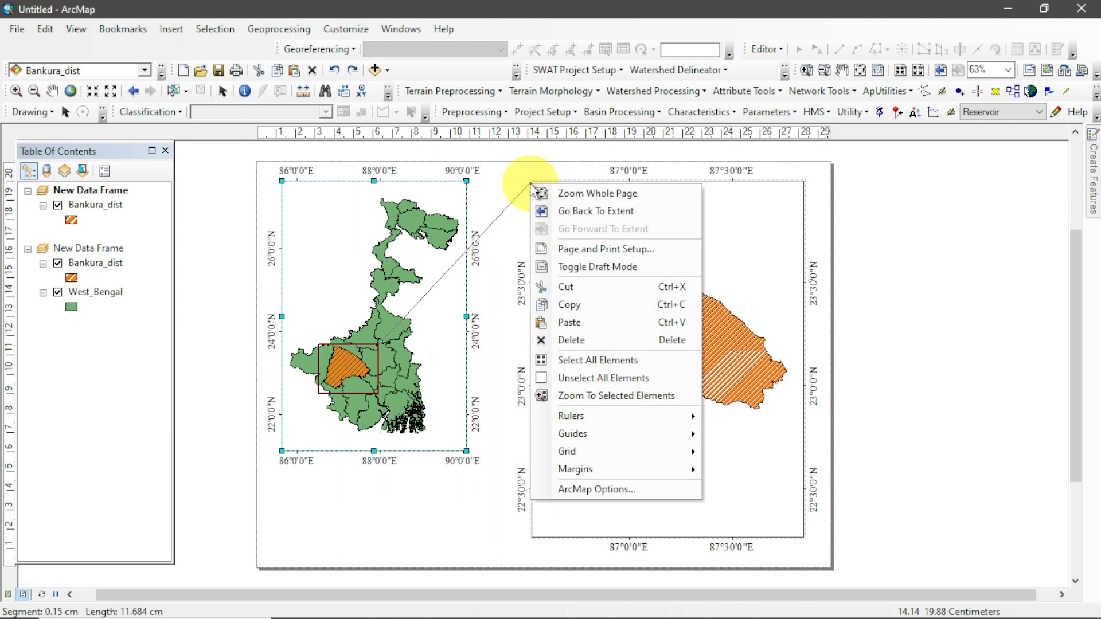
pyautogui.click(571, 340)
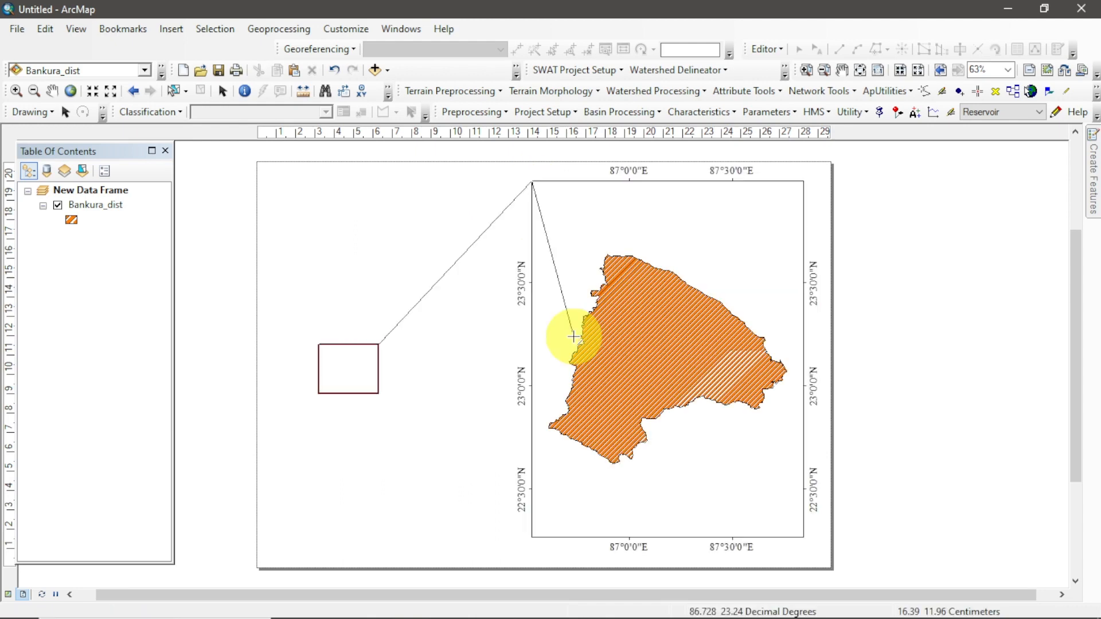
pyautogui.click(337, 70)
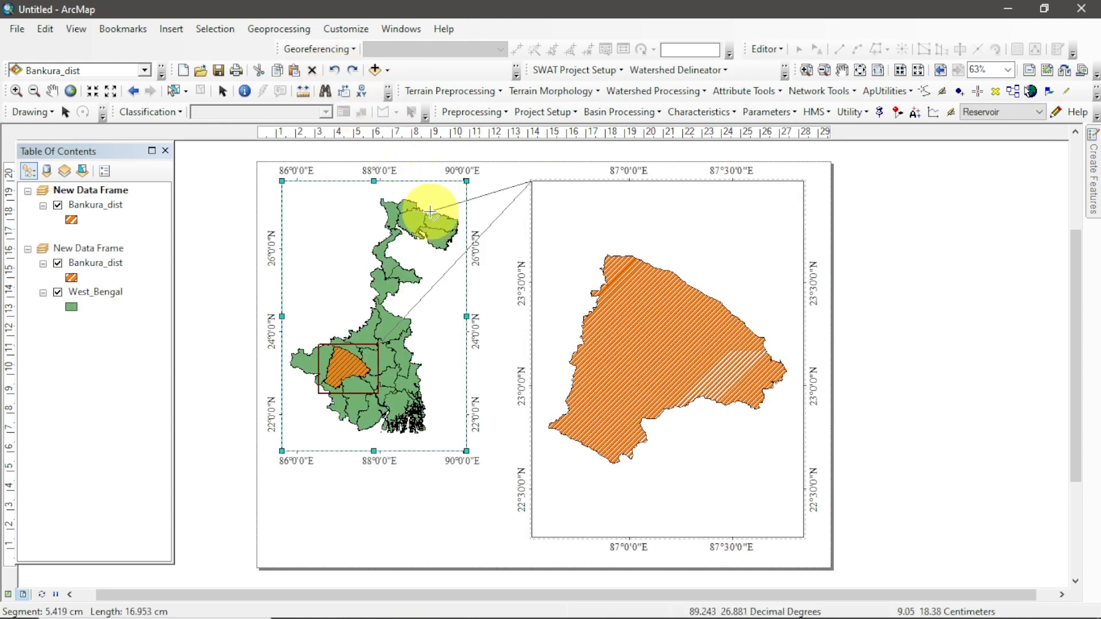
pyautogui.doubleClick(487, 228)
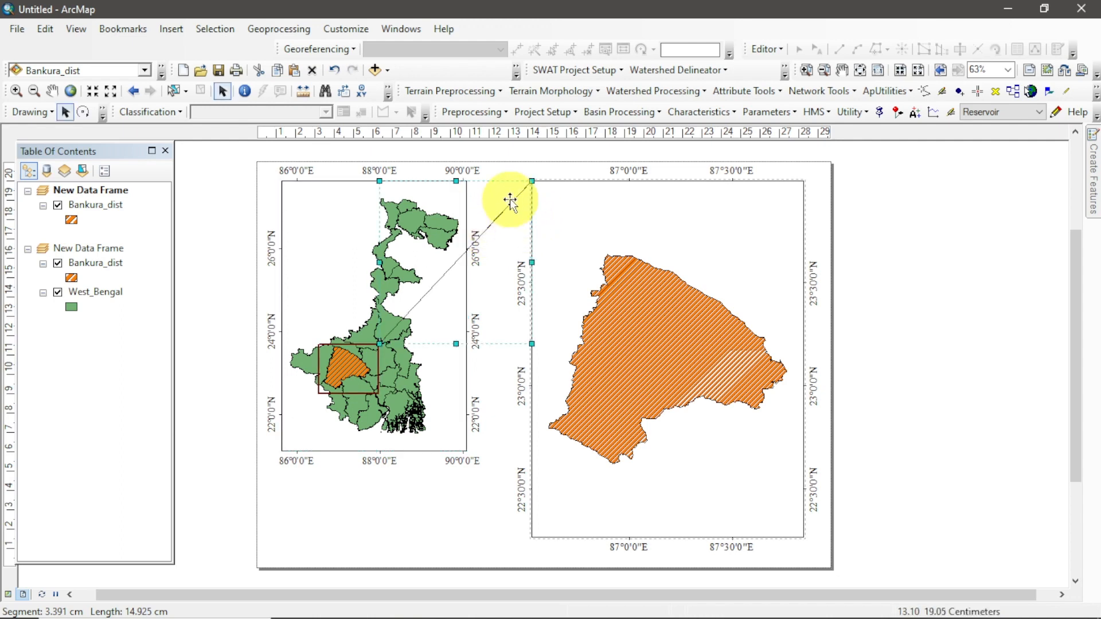
pyautogui.press('Delete')
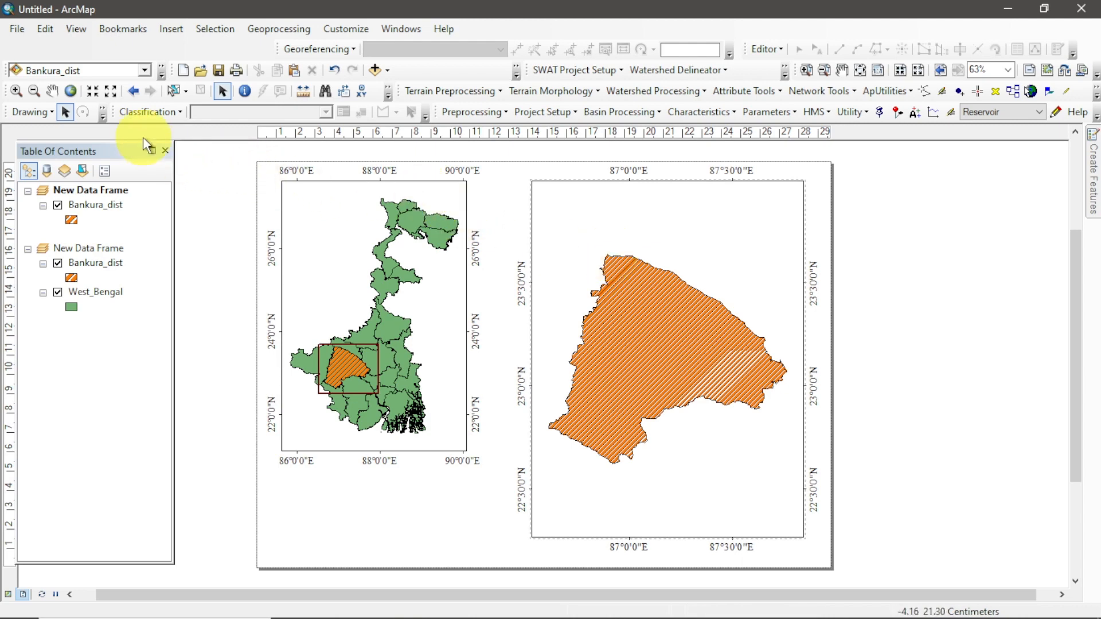
# Step: Draw a line about 11.3 cm long from the locator box's upper-right corner to the Bankura frame's upper-left corner, and open its properties
pyautogui.click(102, 117)
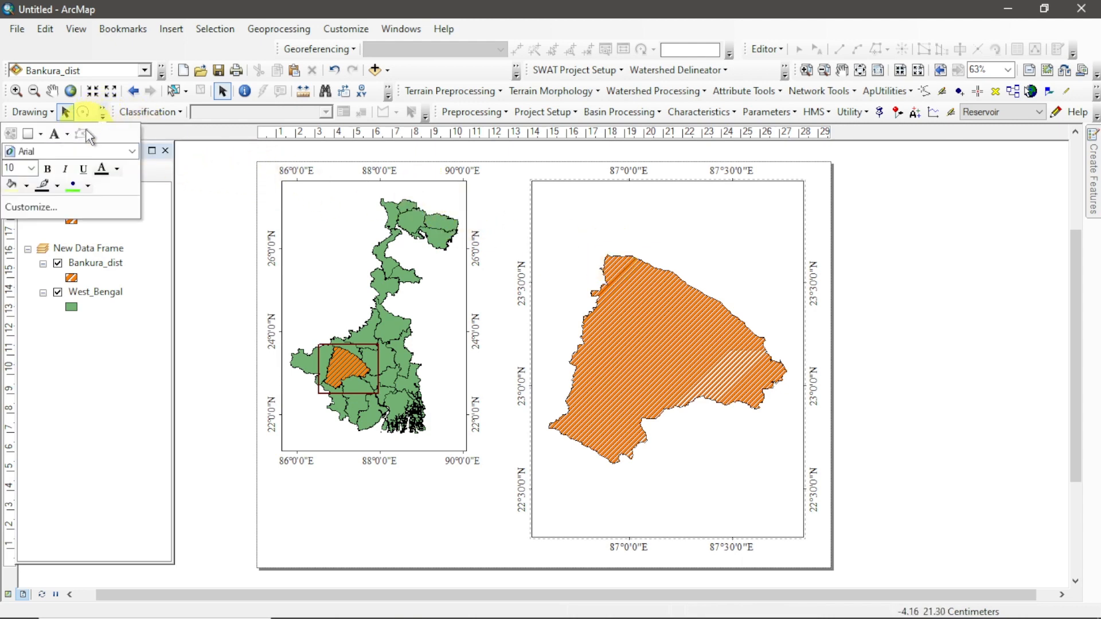
pyautogui.click(41, 134)
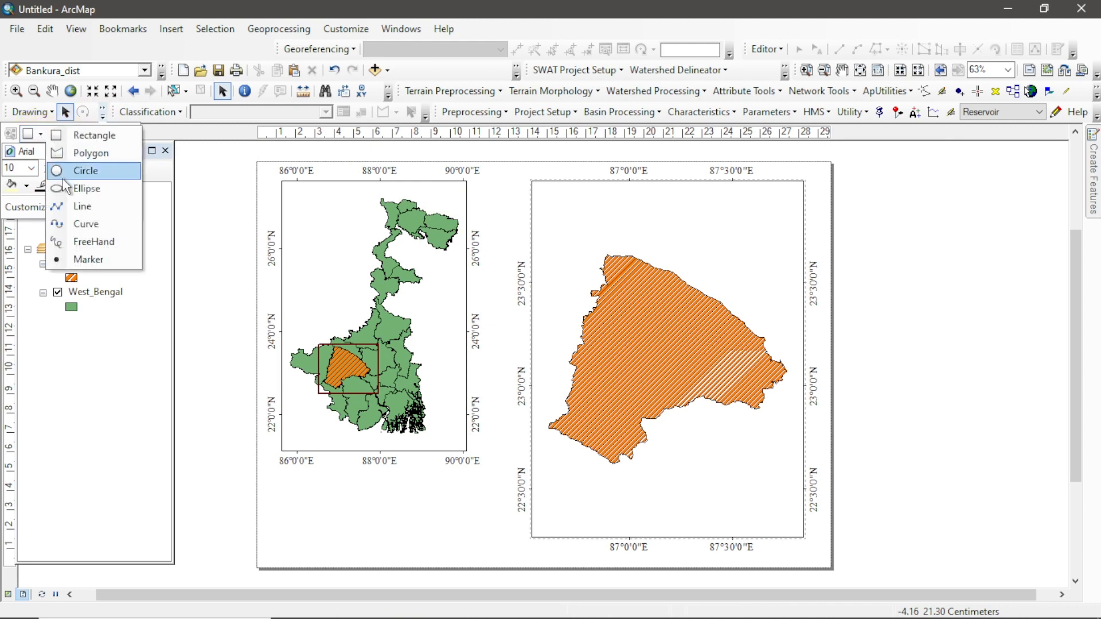
pyautogui.click(75, 206)
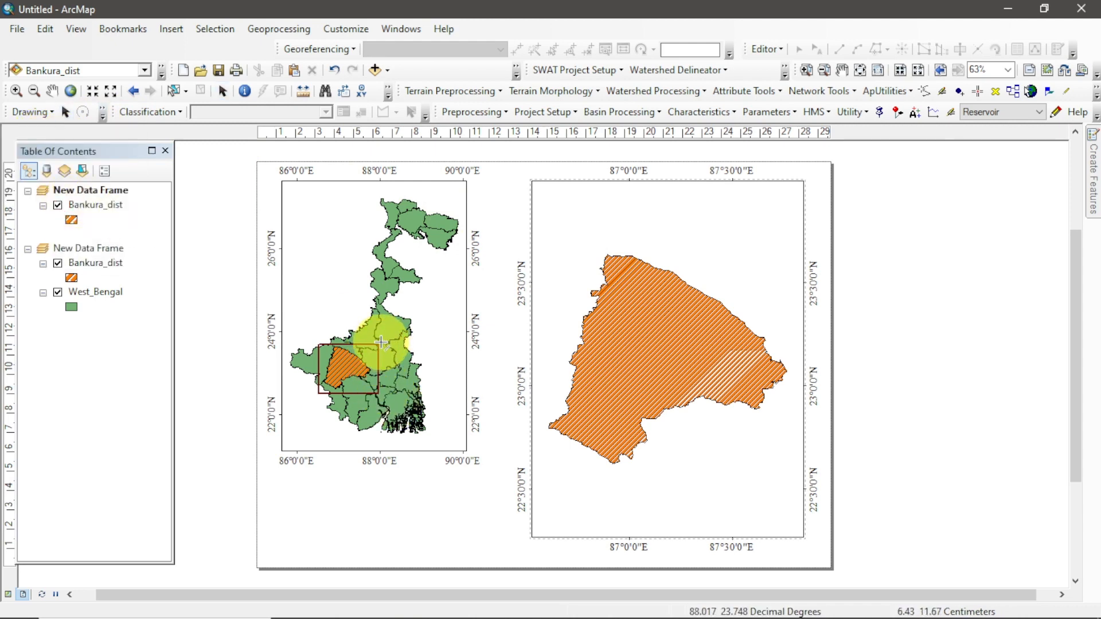
pyautogui.click(380, 342)
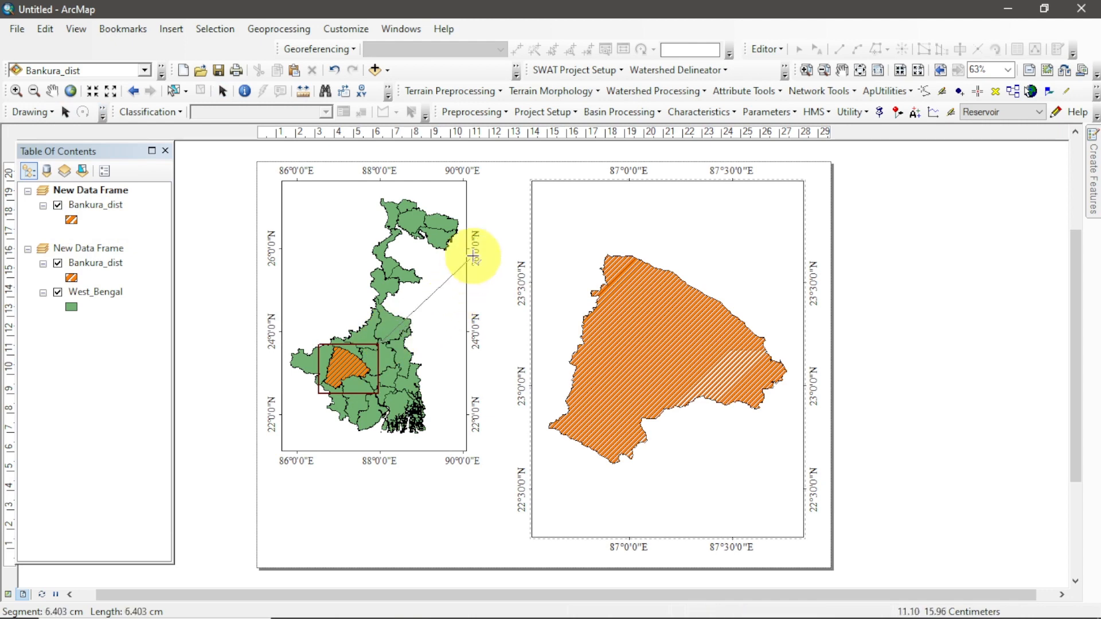
pyautogui.doubleClick(529, 183)
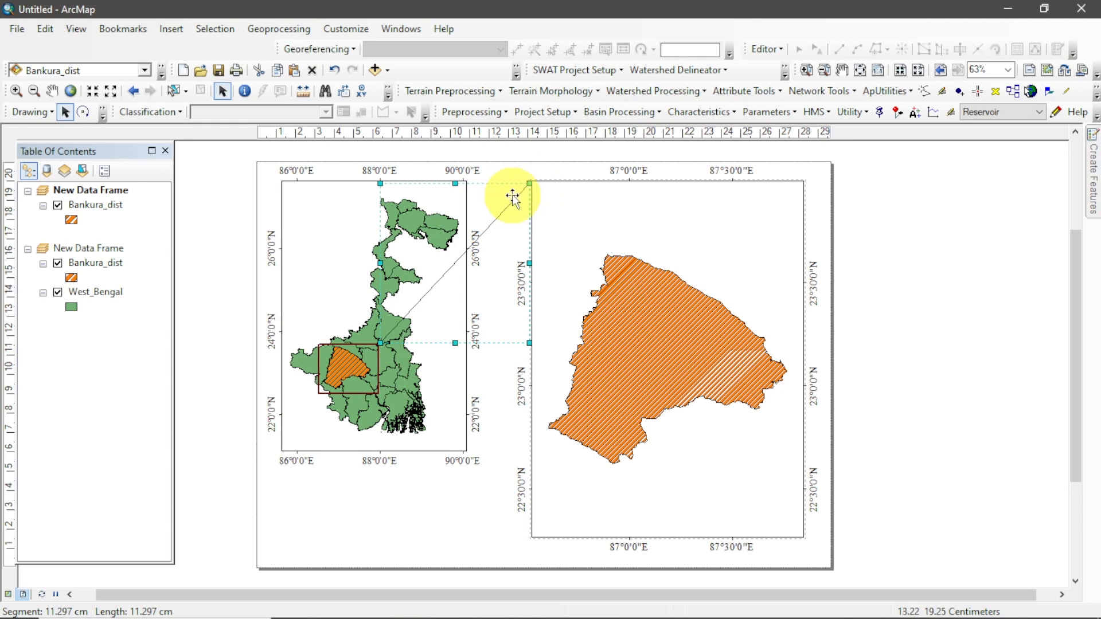
pyautogui.rightClick(512, 196)
pyautogui.click(542, 471)
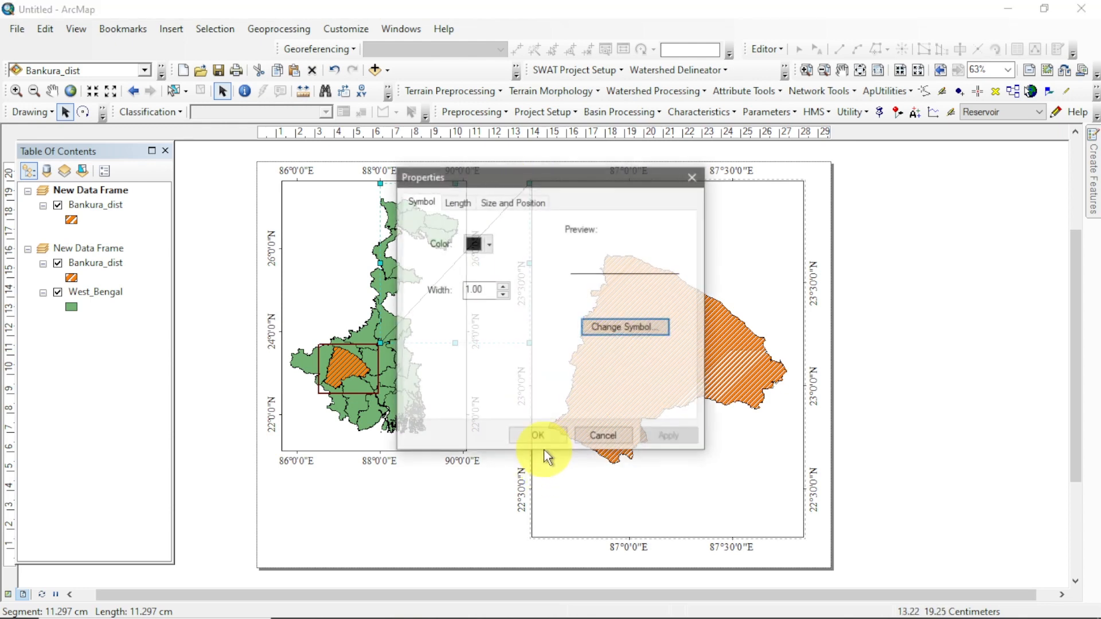
# Step: Try a blue color and a width of 2 for the upper connector line
pyautogui.click(489, 246)
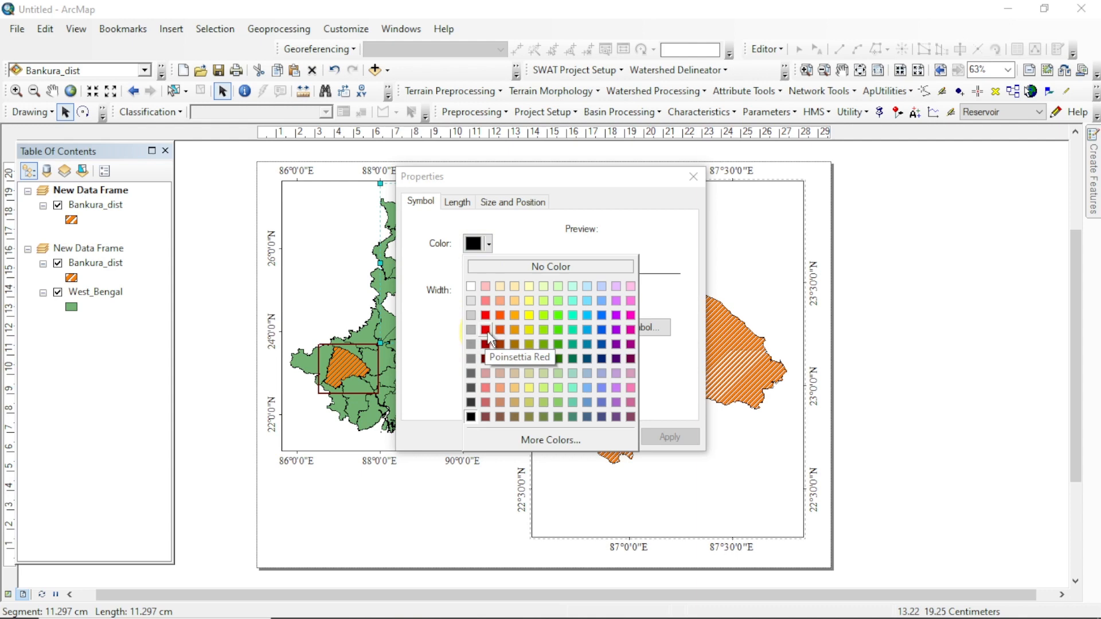
pyautogui.click(596, 330)
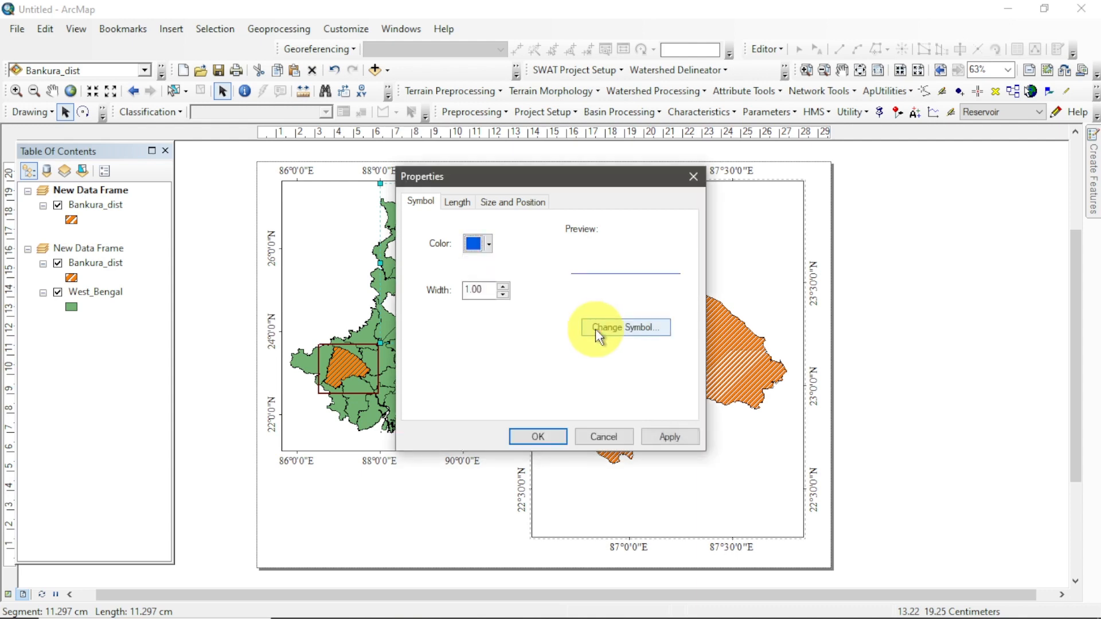
pyautogui.click(504, 286)
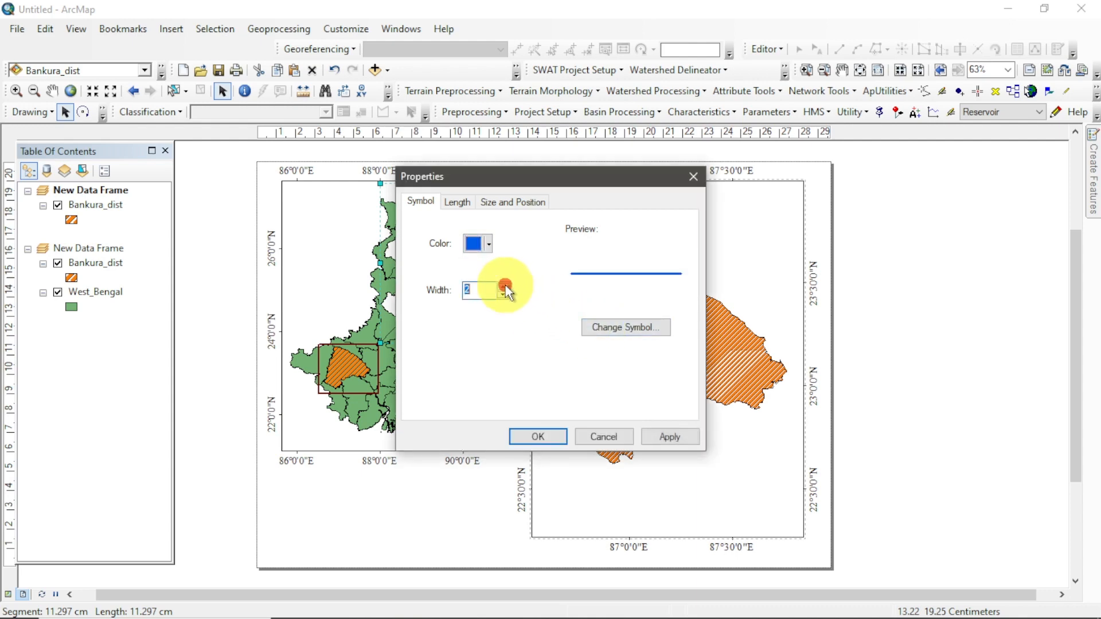
# Step: Apply the Arrow at End symbol to the upper connector line and set its width to 2
pyautogui.click(617, 331)
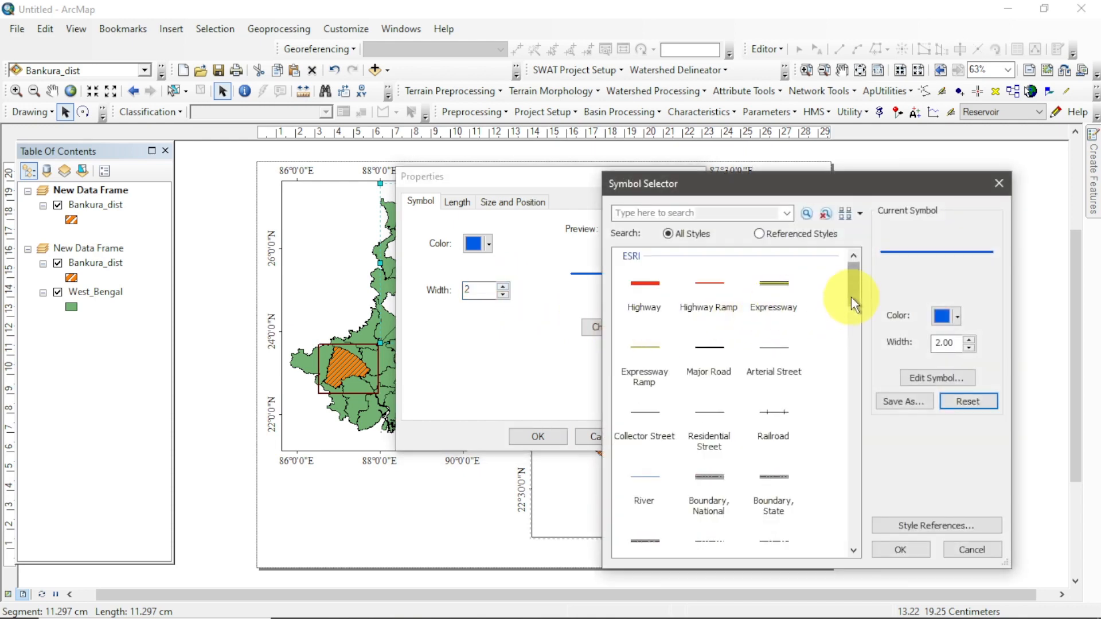
pyautogui.moveTo(852, 298); pyautogui.dragTo(863, 537)
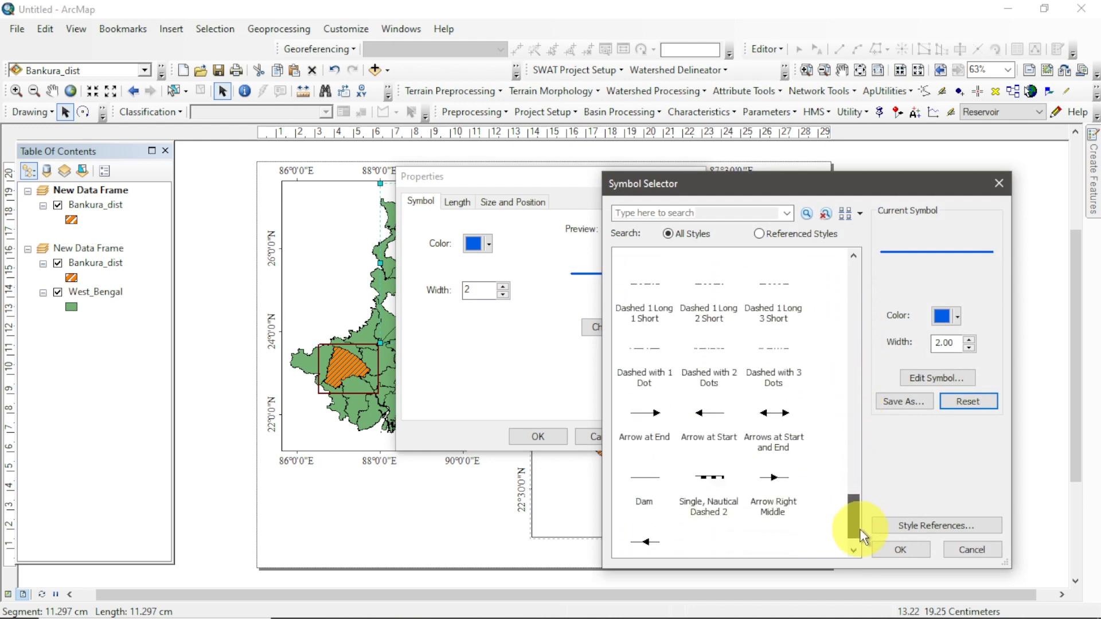
pyautogui.click(652, 432)
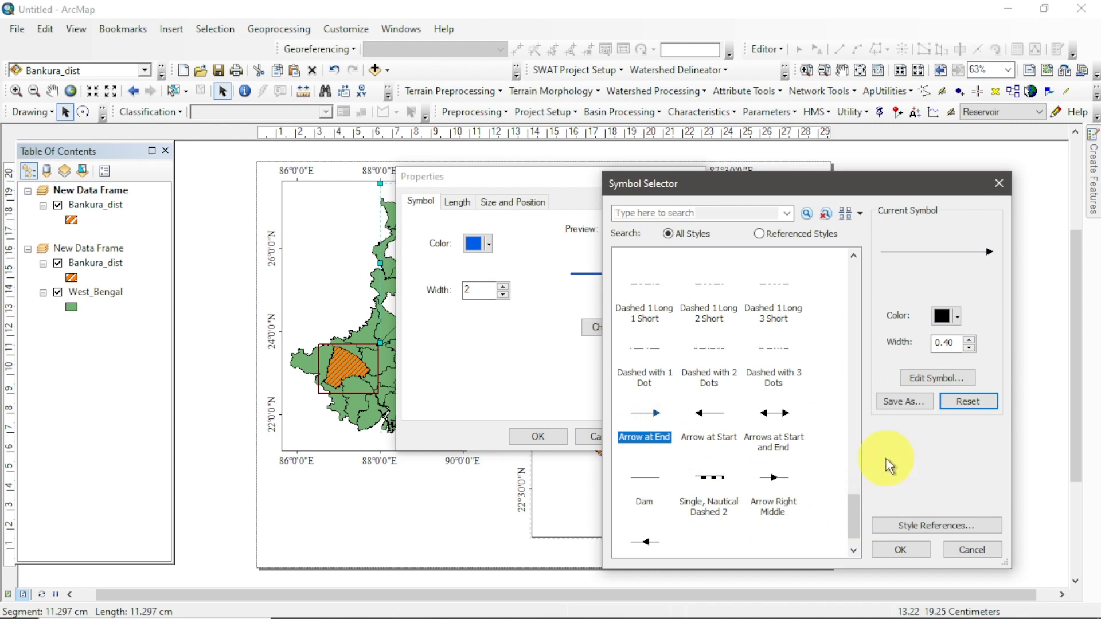
pyautogui.click(901, 551)
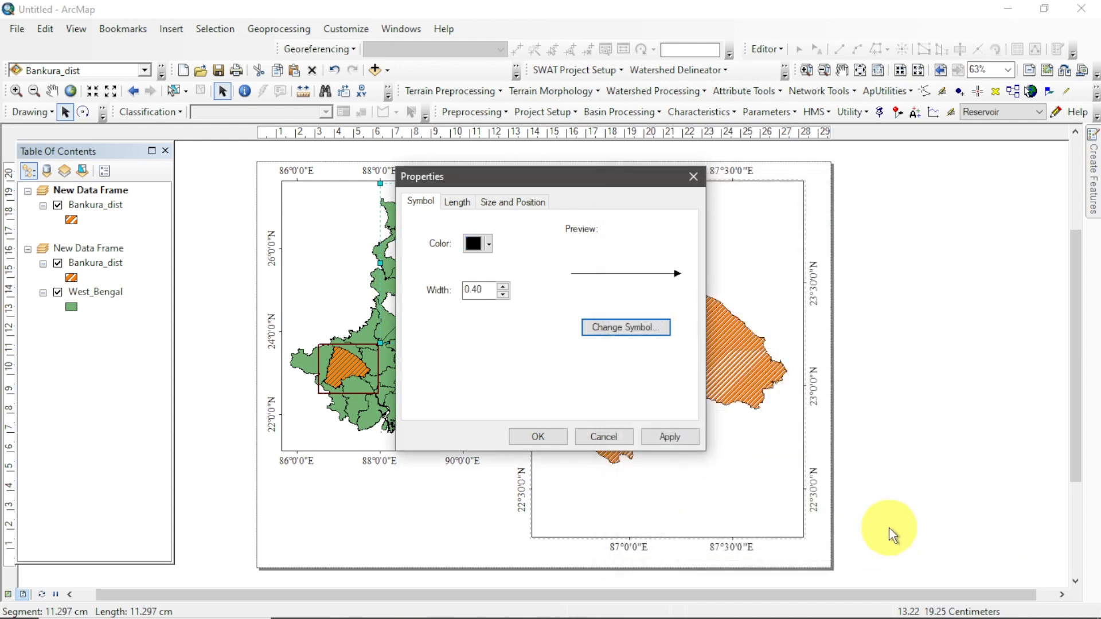
pyautogui.click(669, 435)
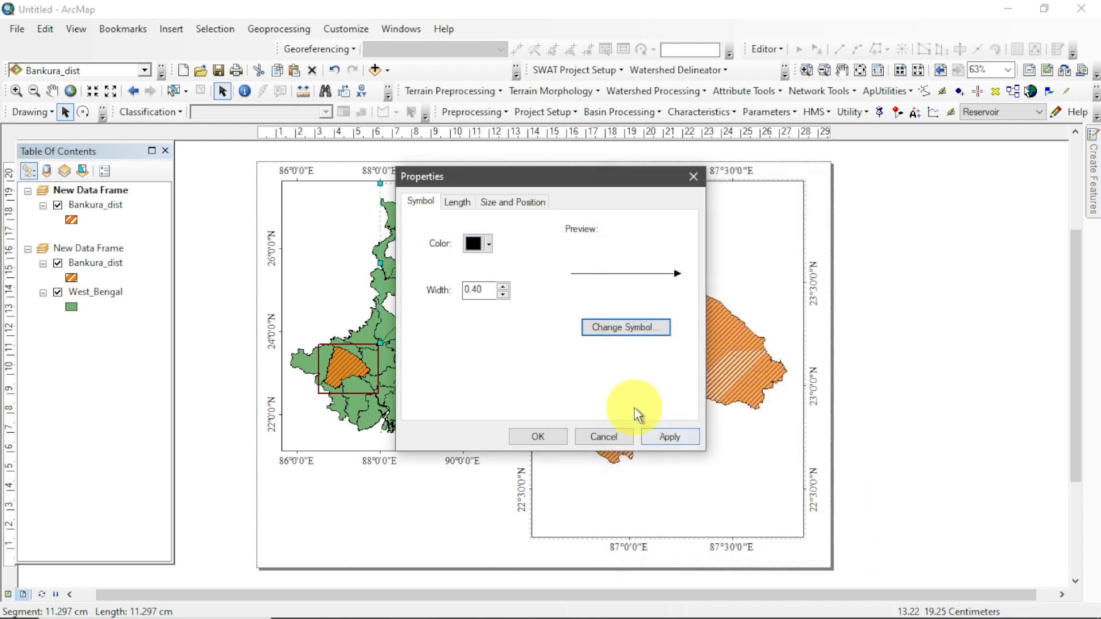
pyautogui.click(504, 286)
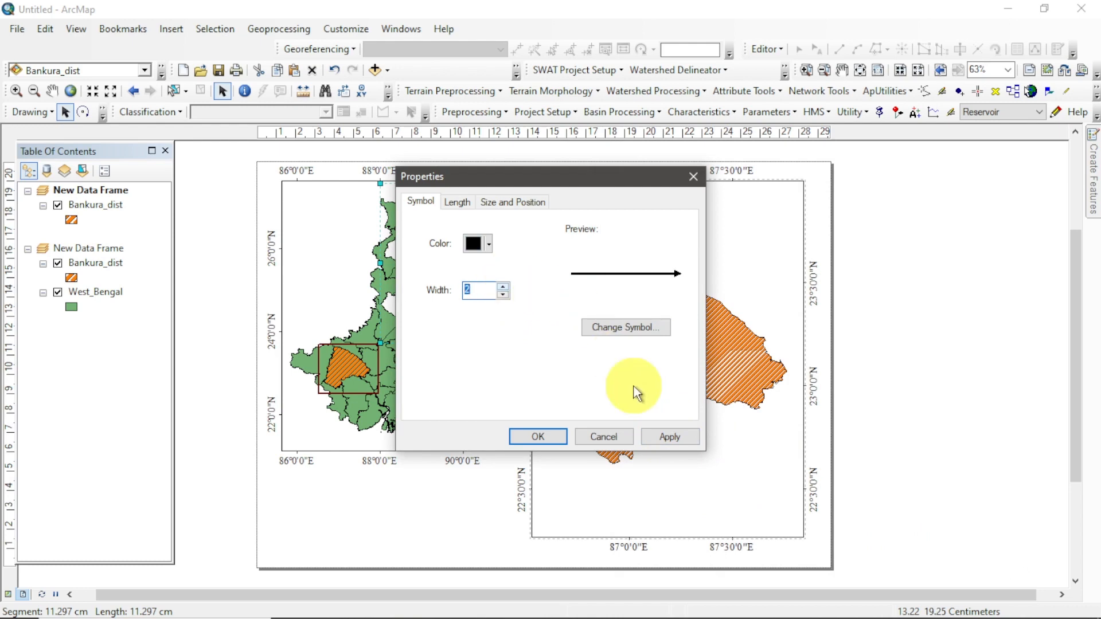
pyautogui.click(669, 437)
pyautogui.click(544, 437)
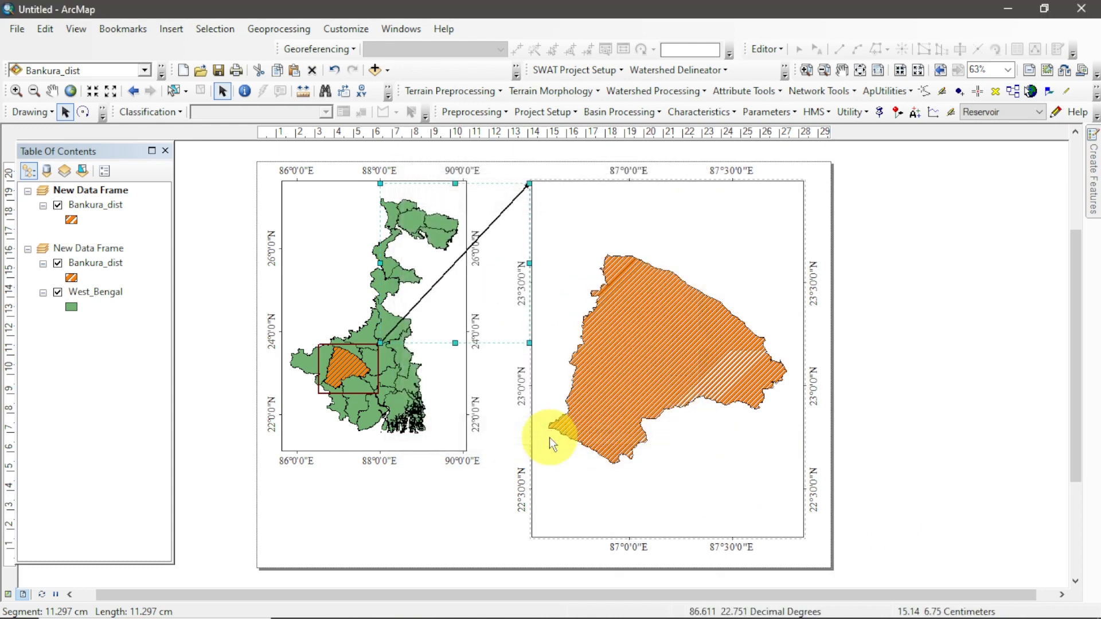
# Step: Draw a line about 10.9 cm long from the locator box's lower-right corner to the Bankura frame's lower-left corner
pyautogui.click(102, 113)
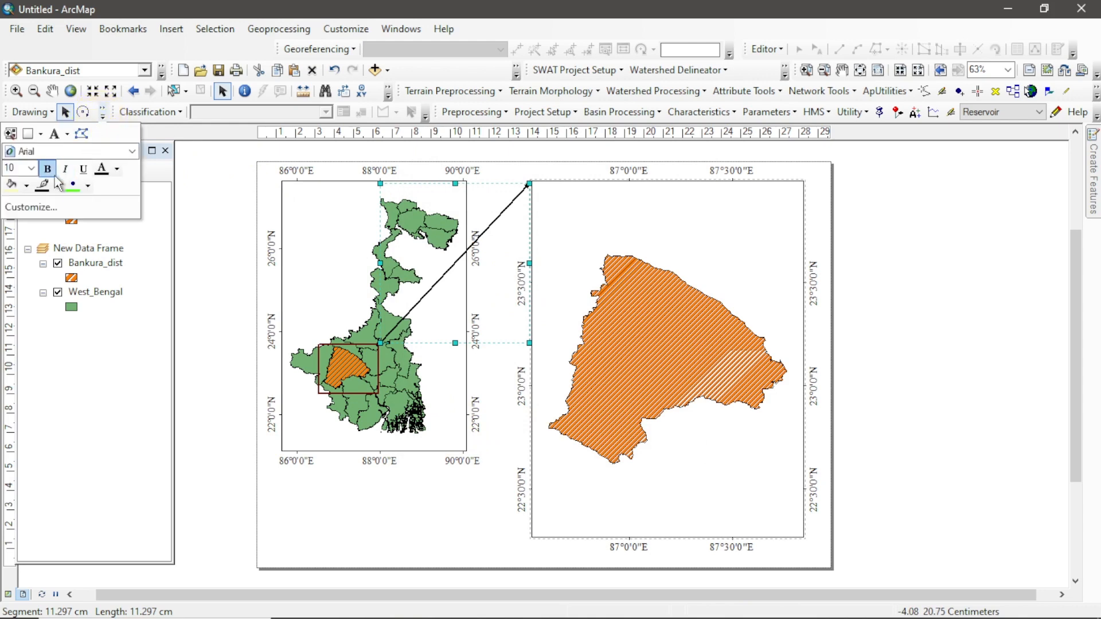
pyautogui.click(41, 134)
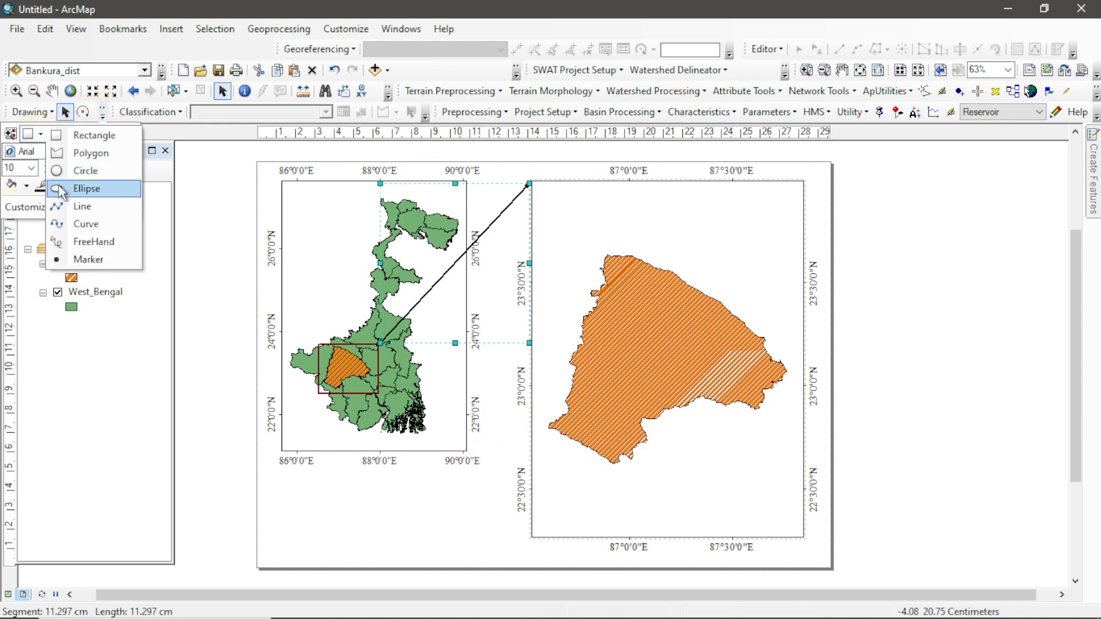
pyautogui.click(66, 205)
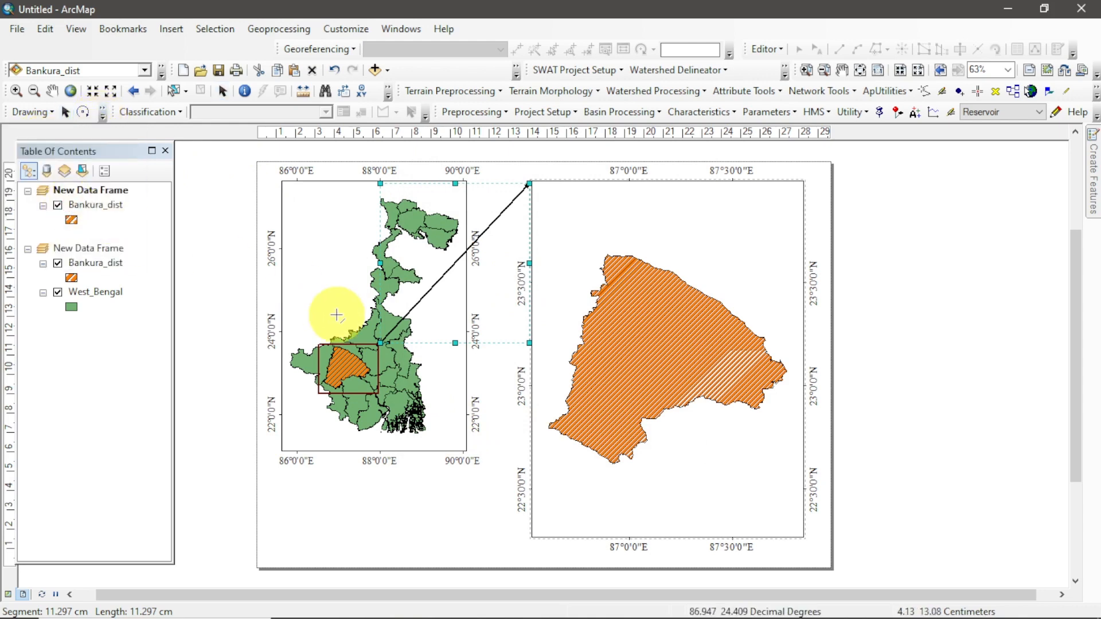
pyautogui.click(378, 396)
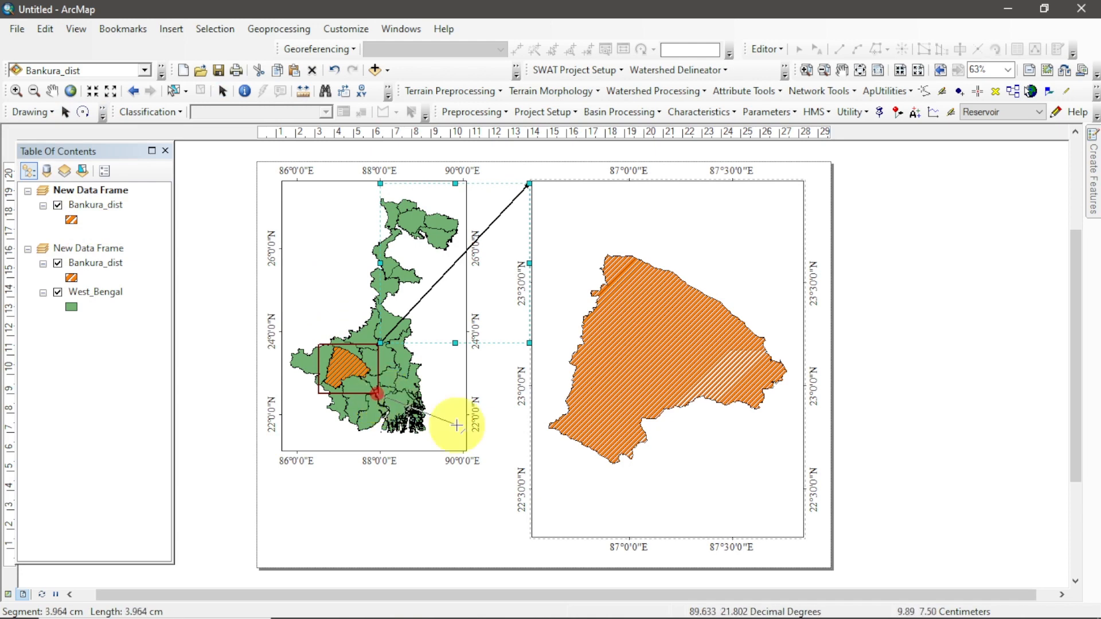
pyautogui.doubleClick(531, 537)
# Step: Give the lower connector line the Arrow at End symbol, thicken it to match the upper connector, and deselect it
pyautogui.rightClick(528, 520)
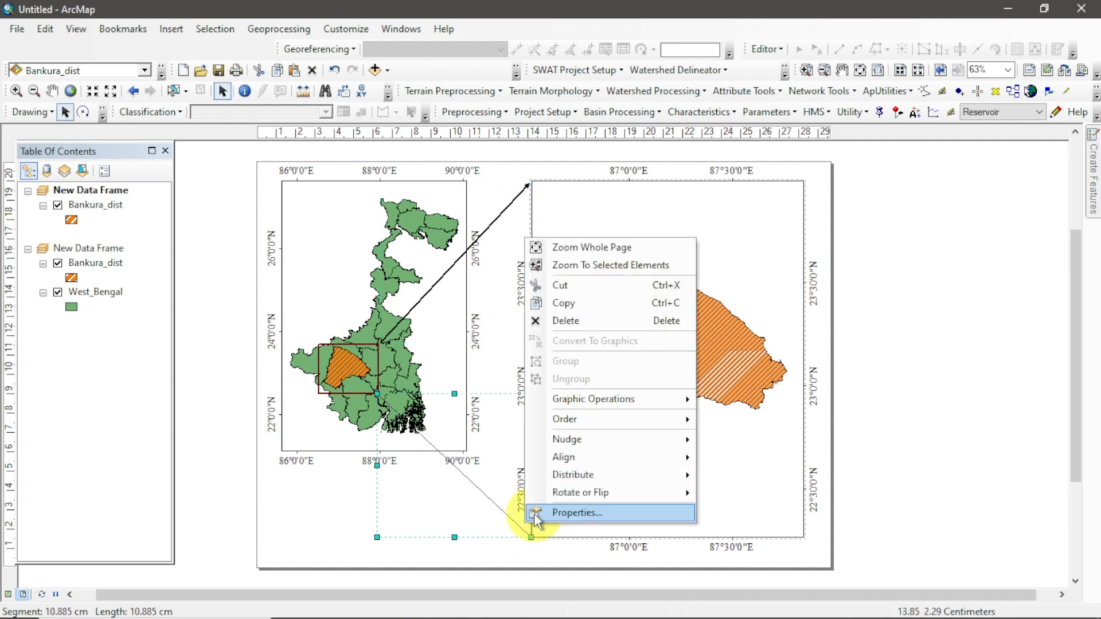
pyautogui.click(535, 514)
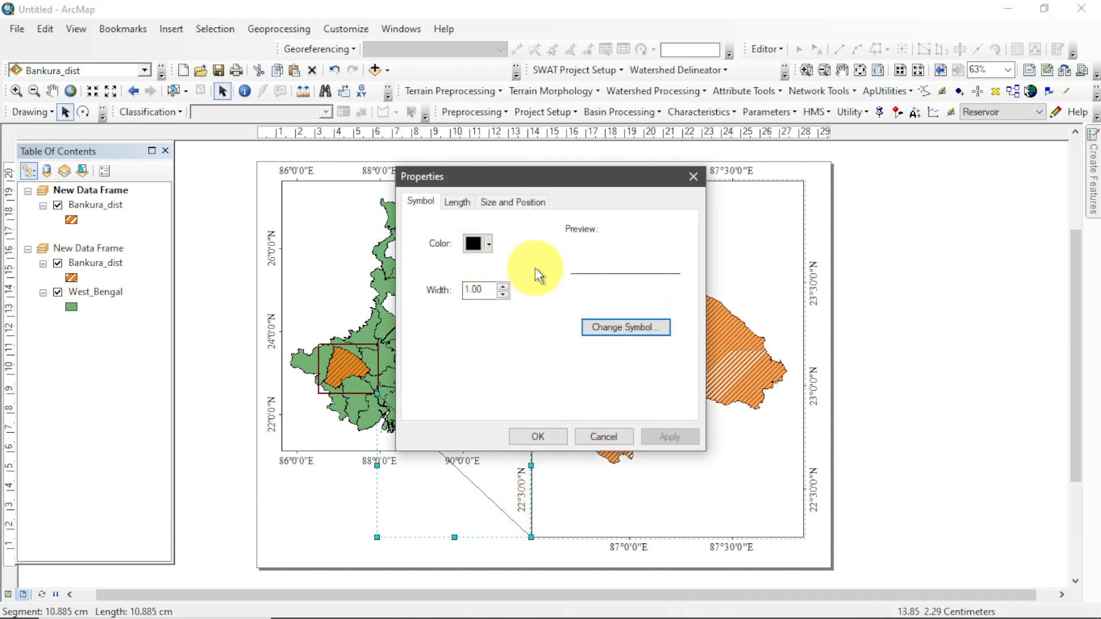
pyautogui.click(621, 328)
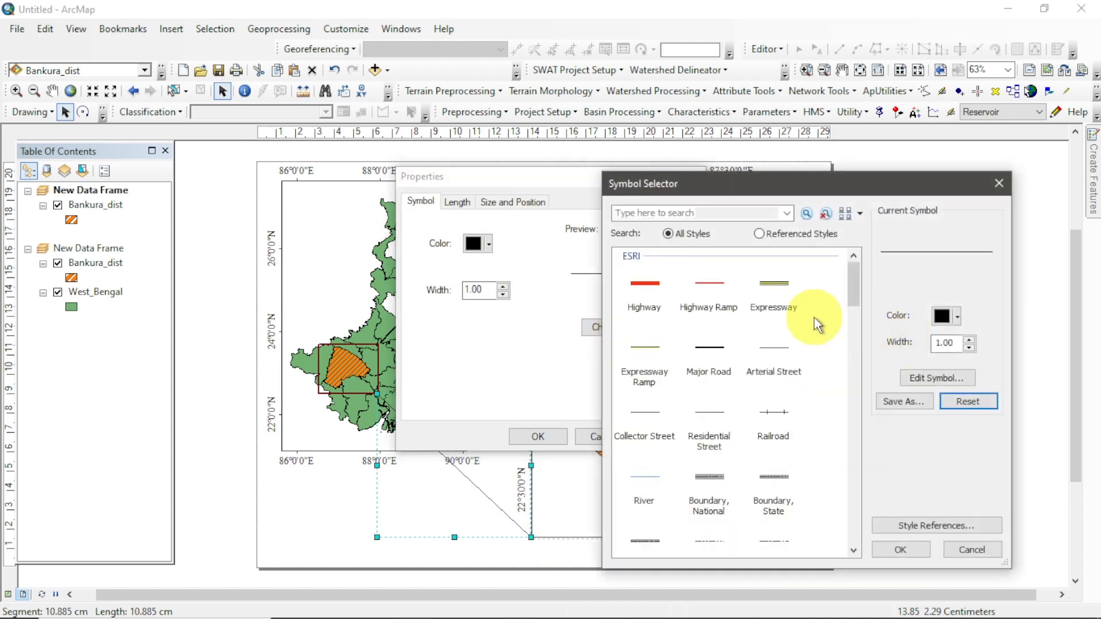
pyautogui.click(969, 339)
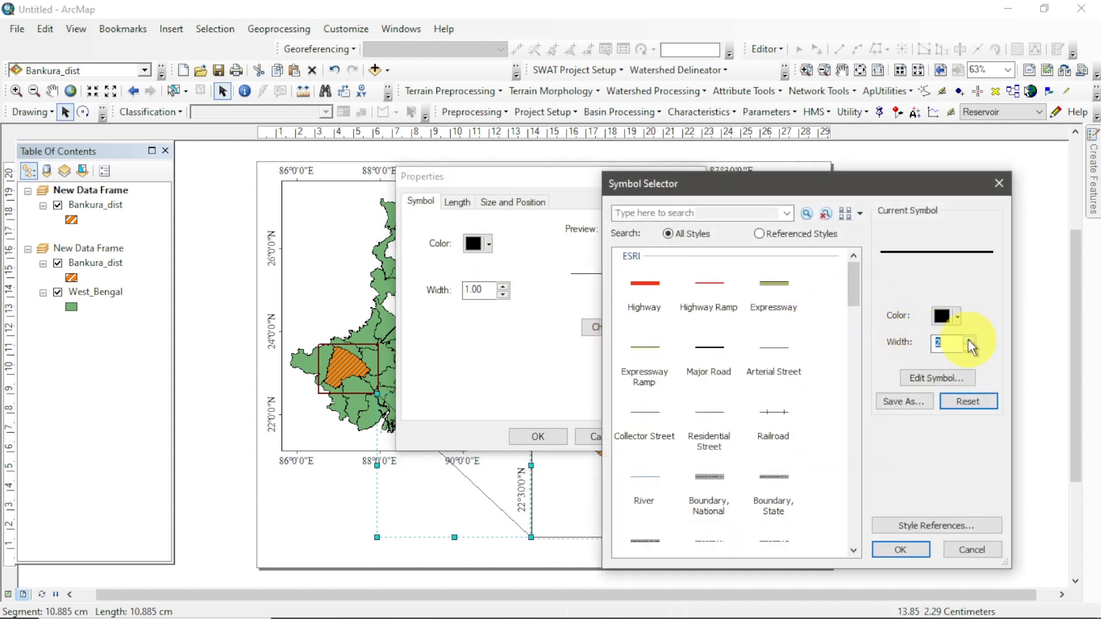
pyautogui.moveTo(851, 297); pyautogui.dragTo(870, 526)
pyautogui.click(645, 455)
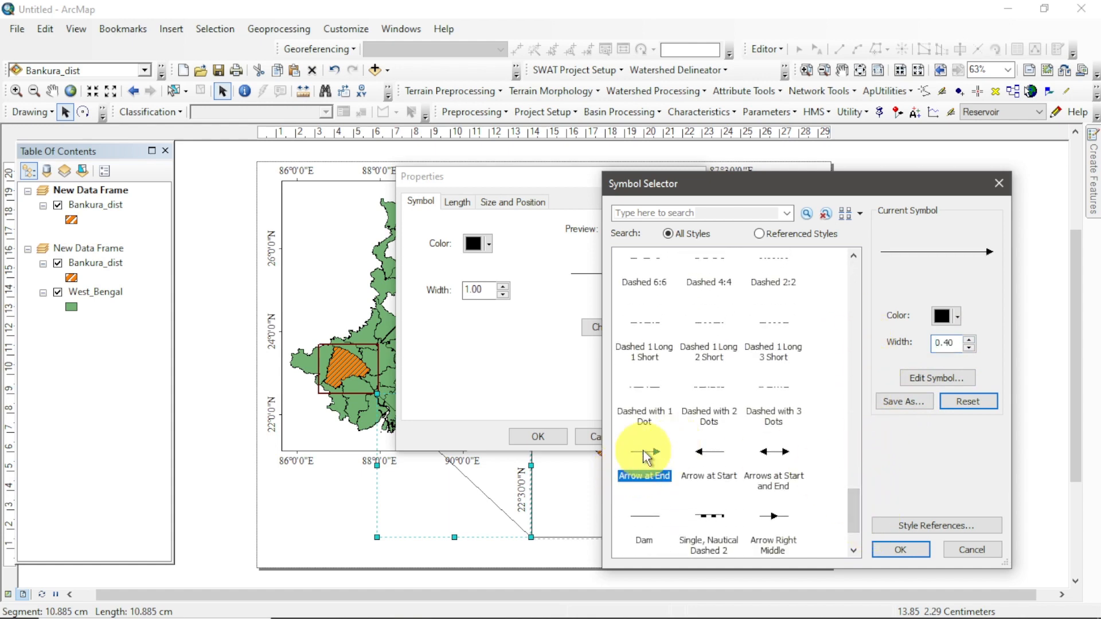
pyautogui.click(899, 549)
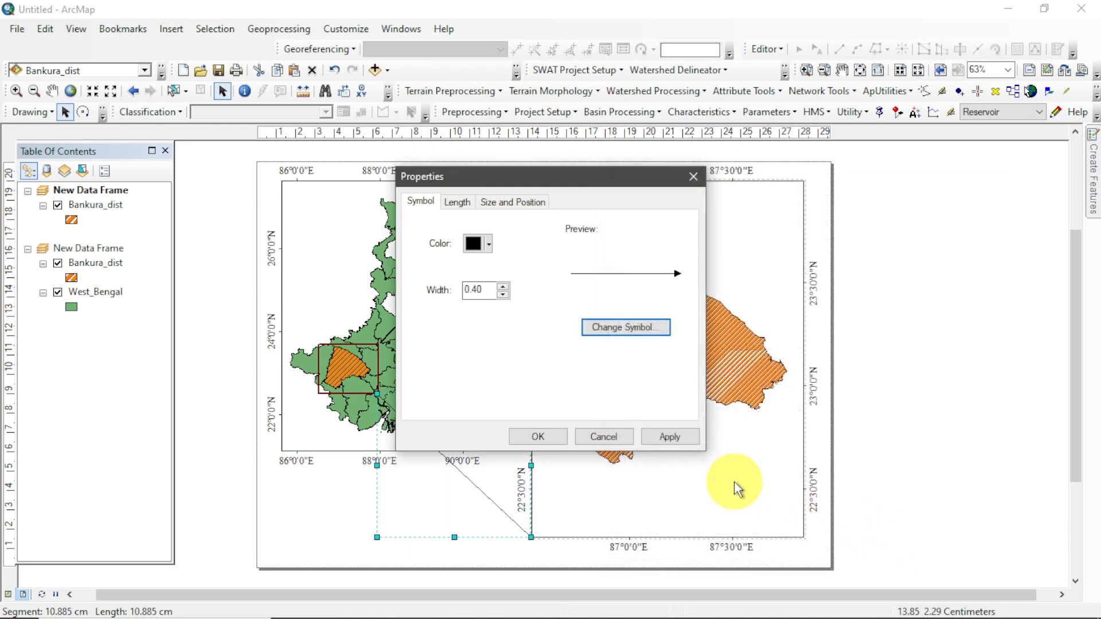
pyautogui.click(504, 286)
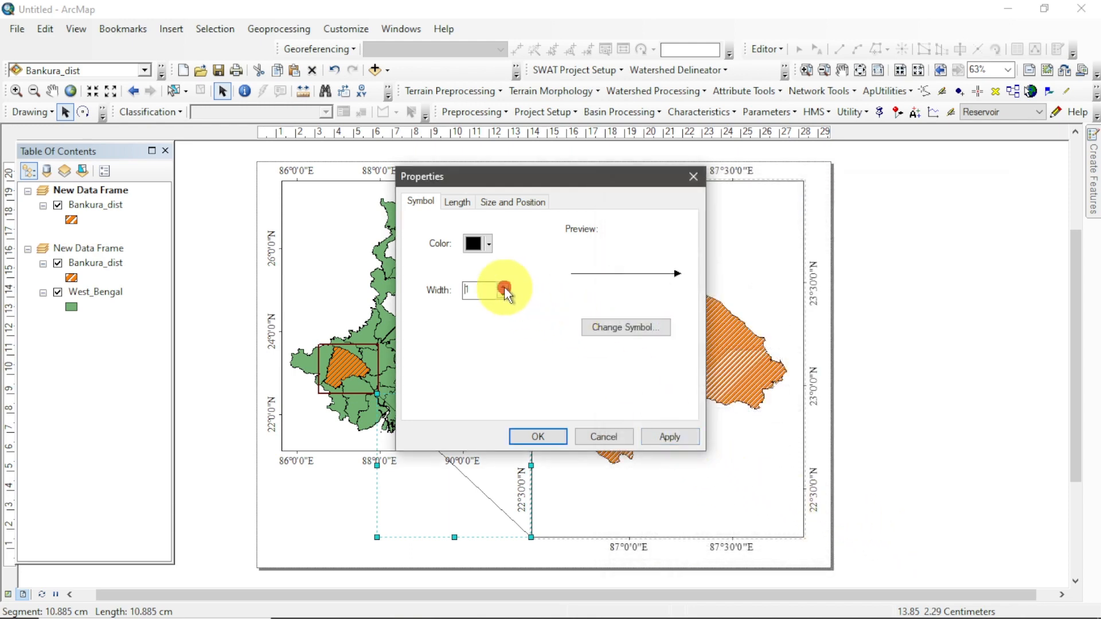
pyautogui.click(539, 439)
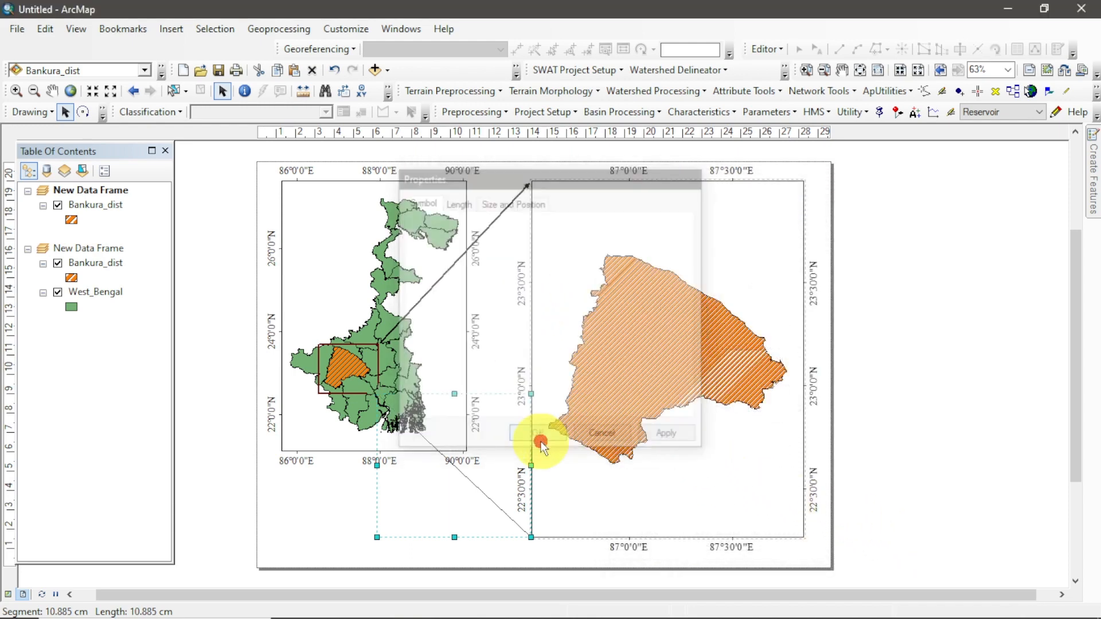
pyautogui.click(1026, 280)
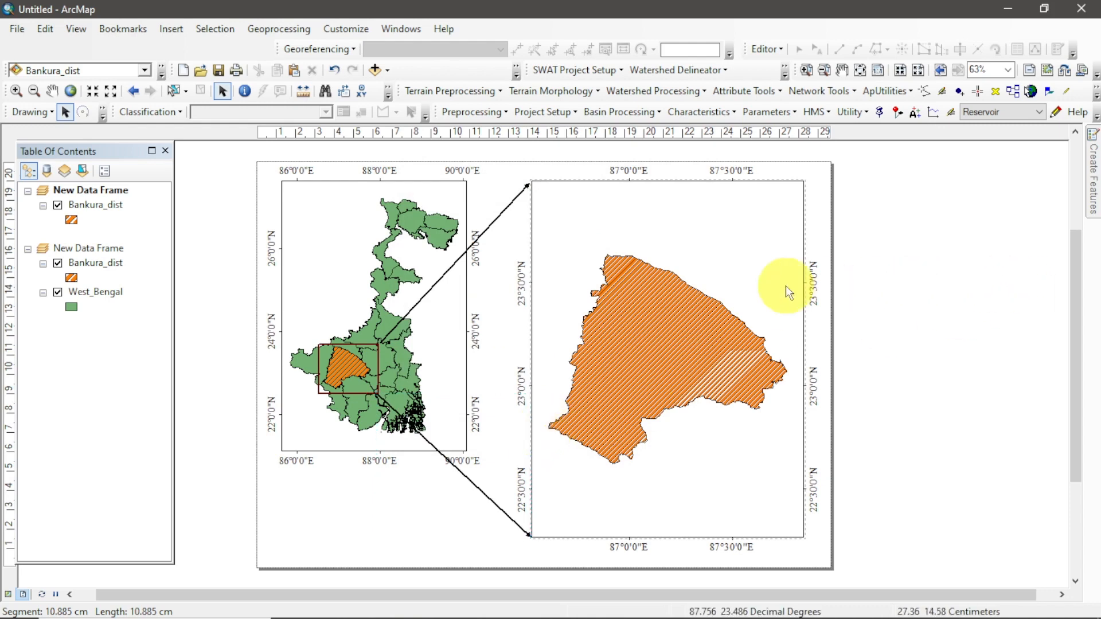
# Step: Insert an ESRI North 7 north arrow for the enlarged Bankura map and place it, enlarged, in the frame's upper-right corner
pyautogui.click(589, 201)
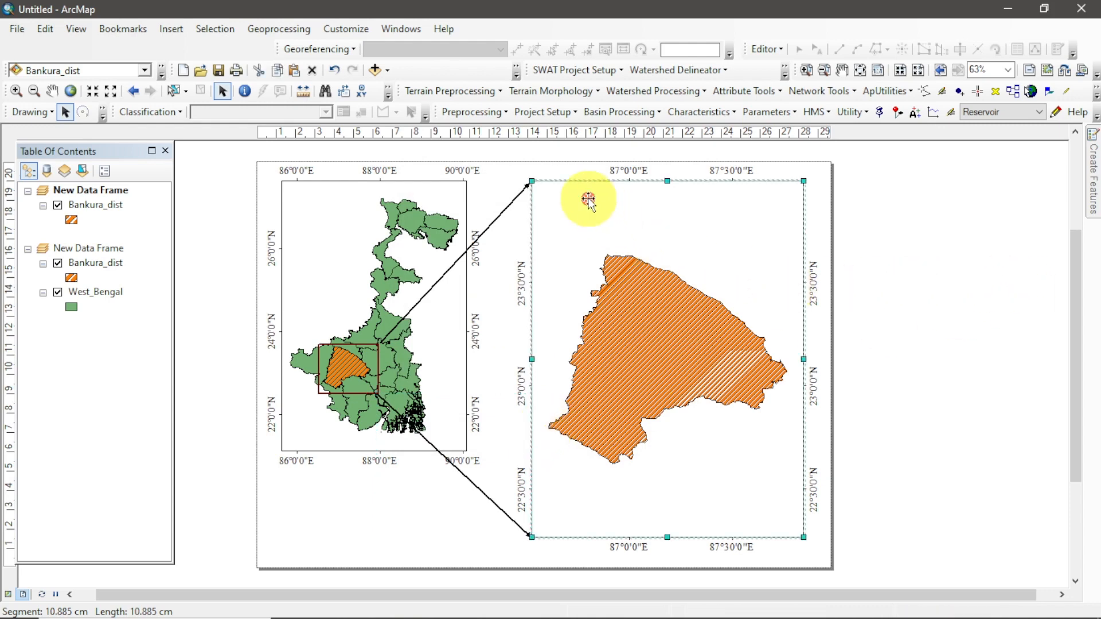
pyautogui.click(171, 28)
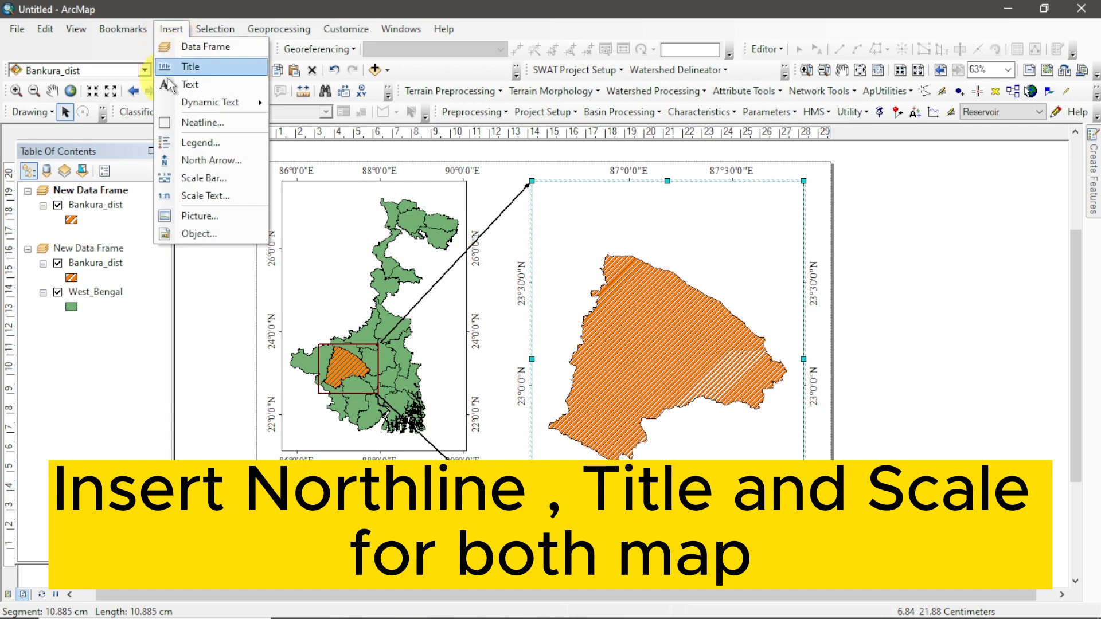
pyautogui.click(183, 161)
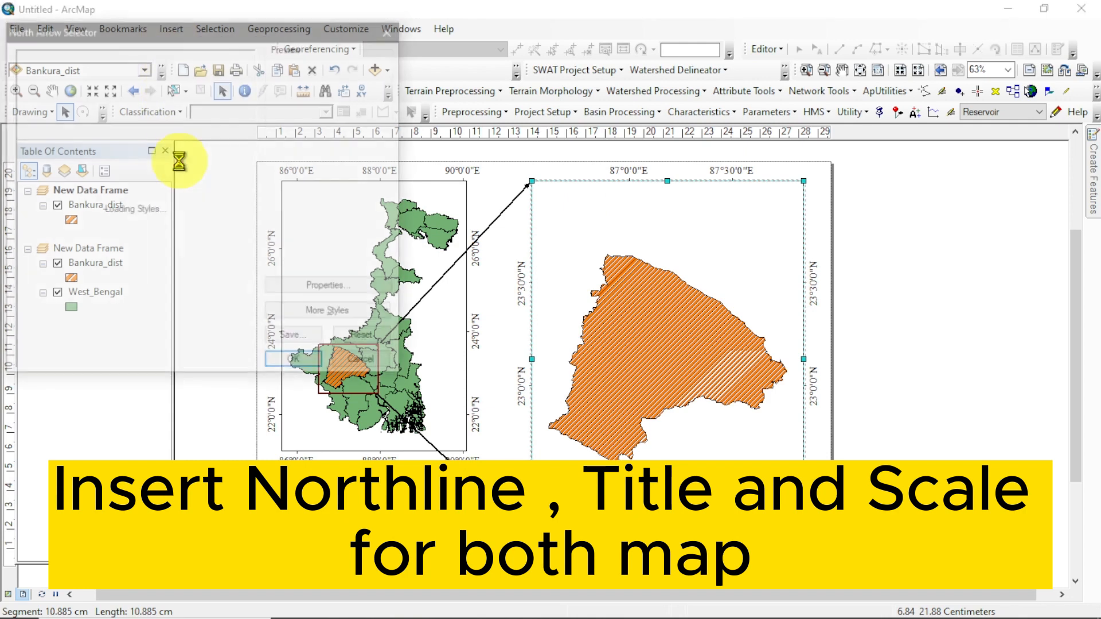
pyautogui.click(53, 258)
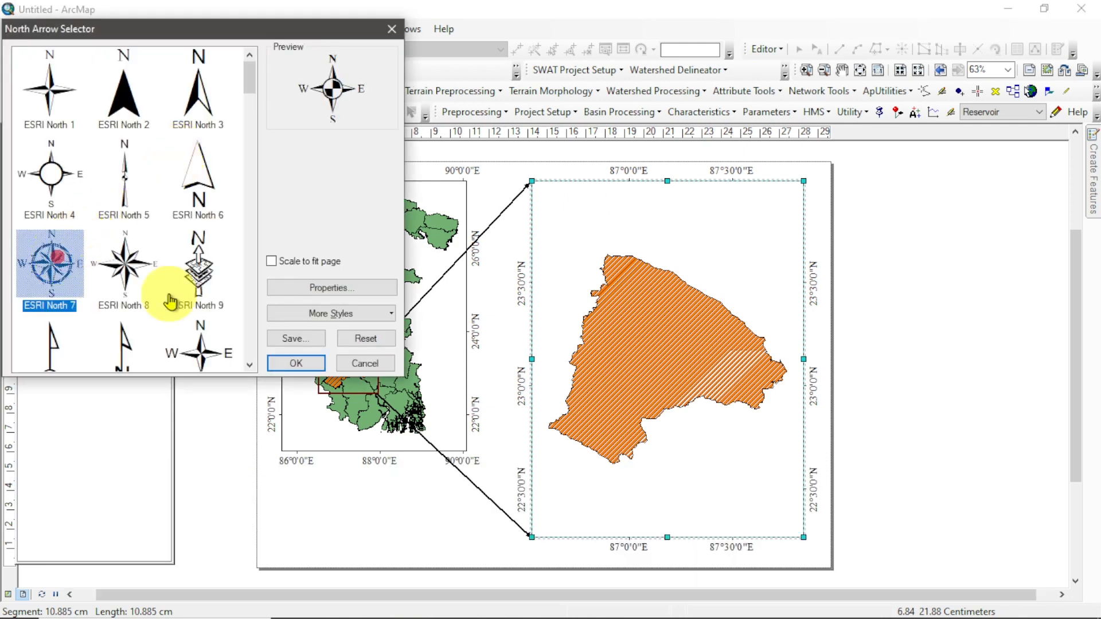
pyautogui.click(308, 371)
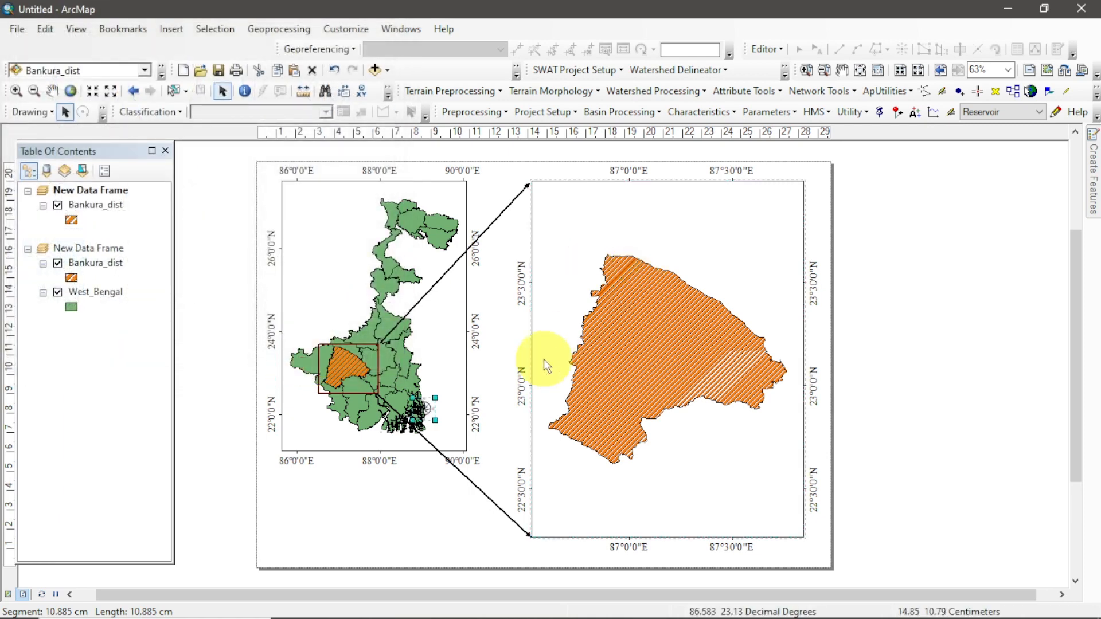
pyautogui.moveTo(424, 405)
pyautogui.mouseDown()
pyautogui.moveTo(646, 229)
pyautogui.moveTo(760, 204)
pyautogui.moveTo(786, 234)
pyautogui.mouseUp()
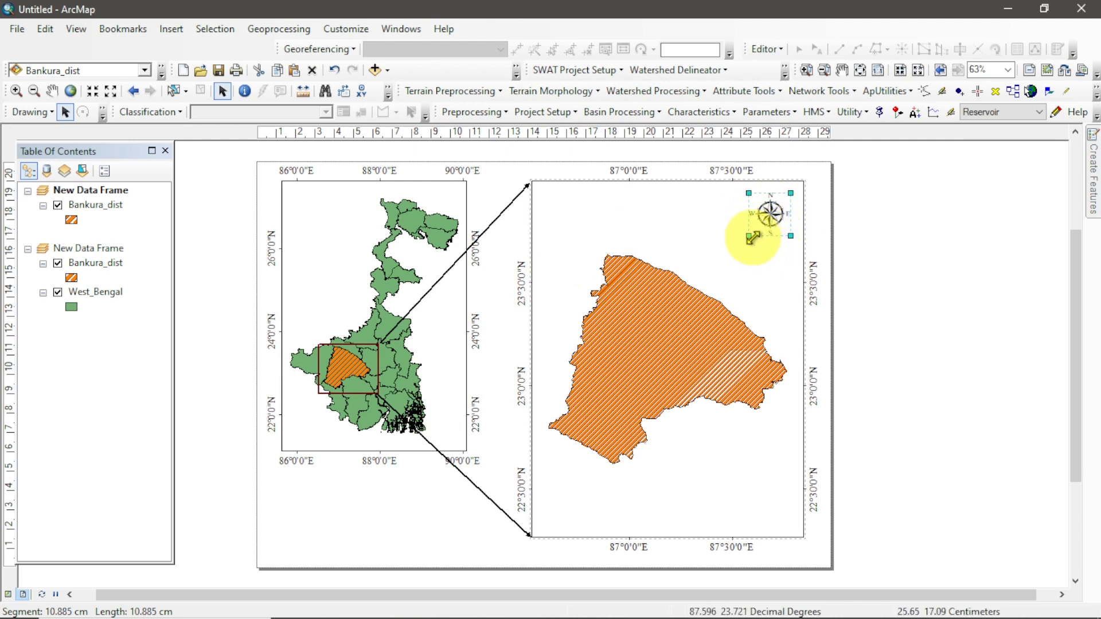
# Step: Copy the Bankura frame's north arrow, paste it, and move the copy to the West Bengal frame's upper-left corner
pyautogui.click(658, 204)
pyautogui.click(770, 215)
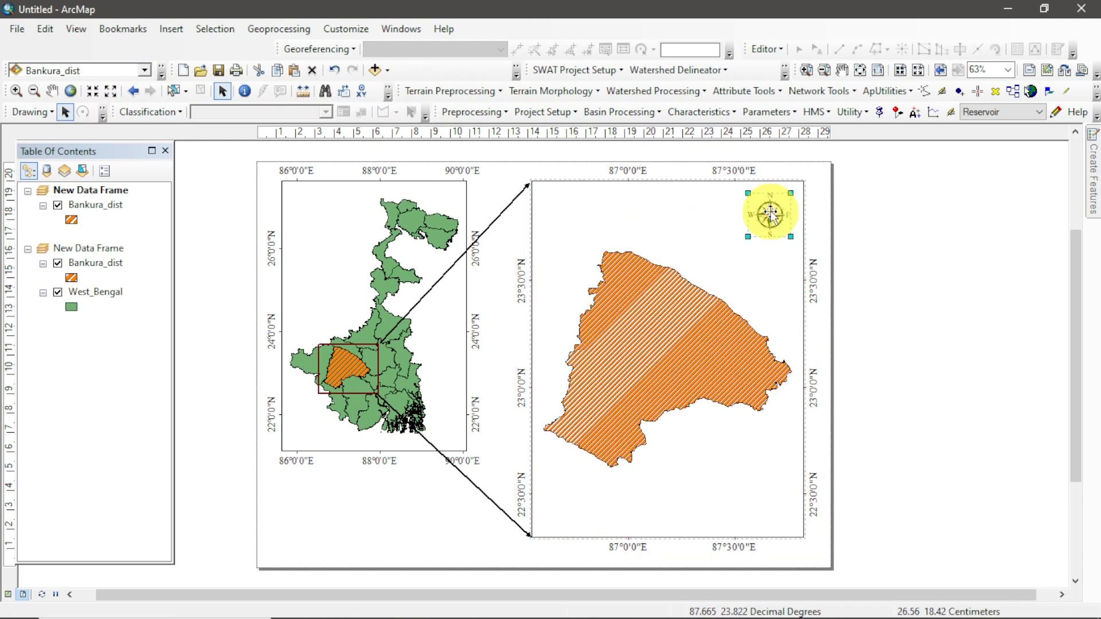
pyautogui.rightClick(770, 214)
pyautogui.click(810, 280)
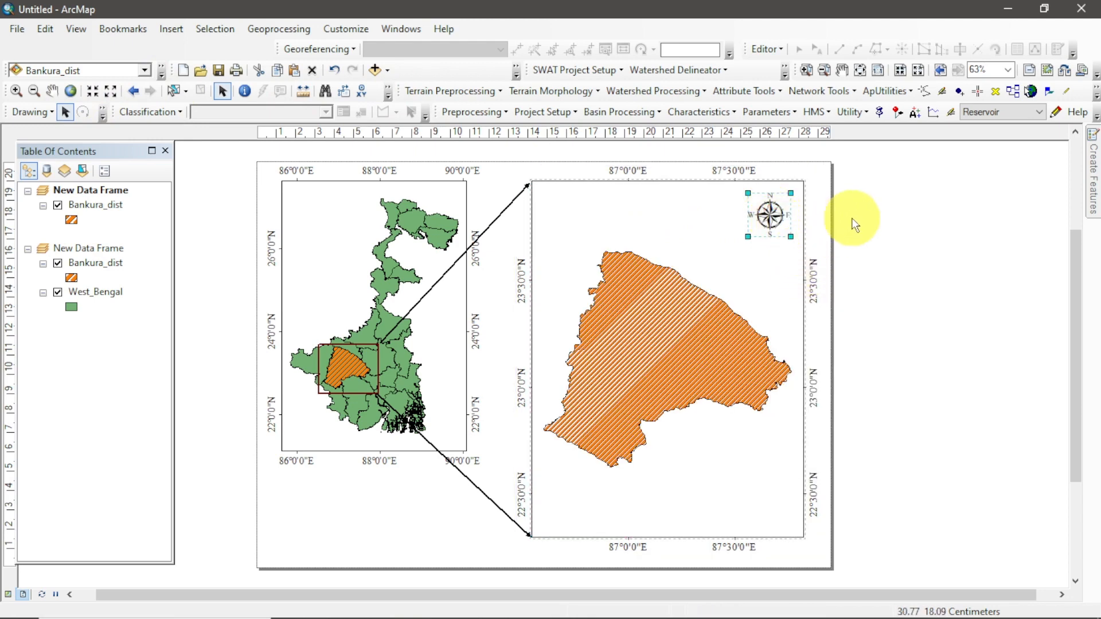
pyautogui.rightClick(864, 208)
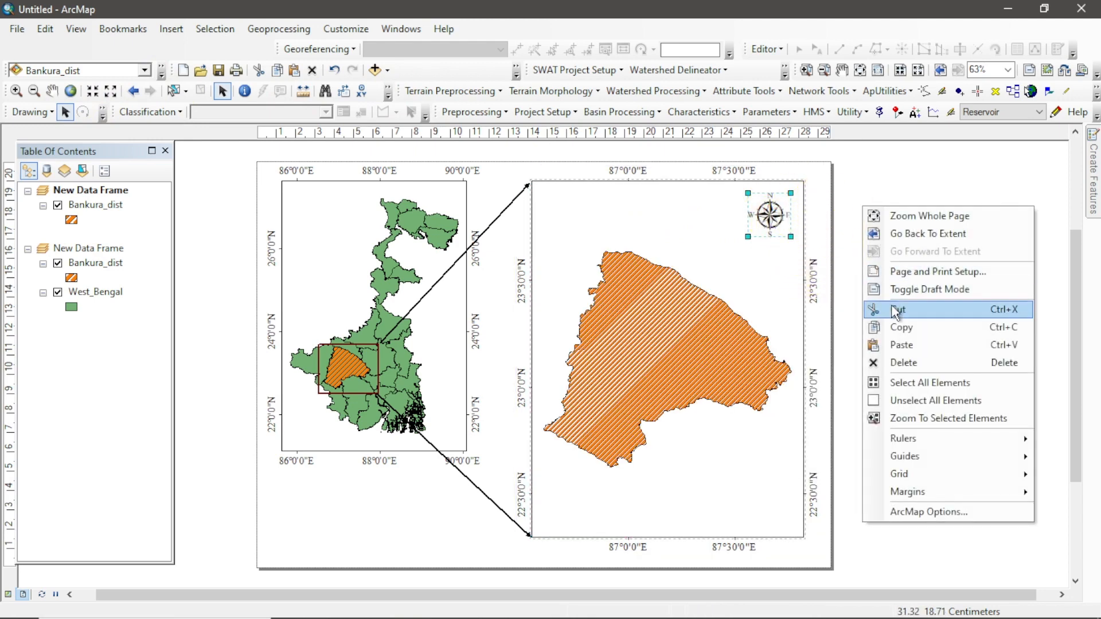
pyautogui.click(894, 345)
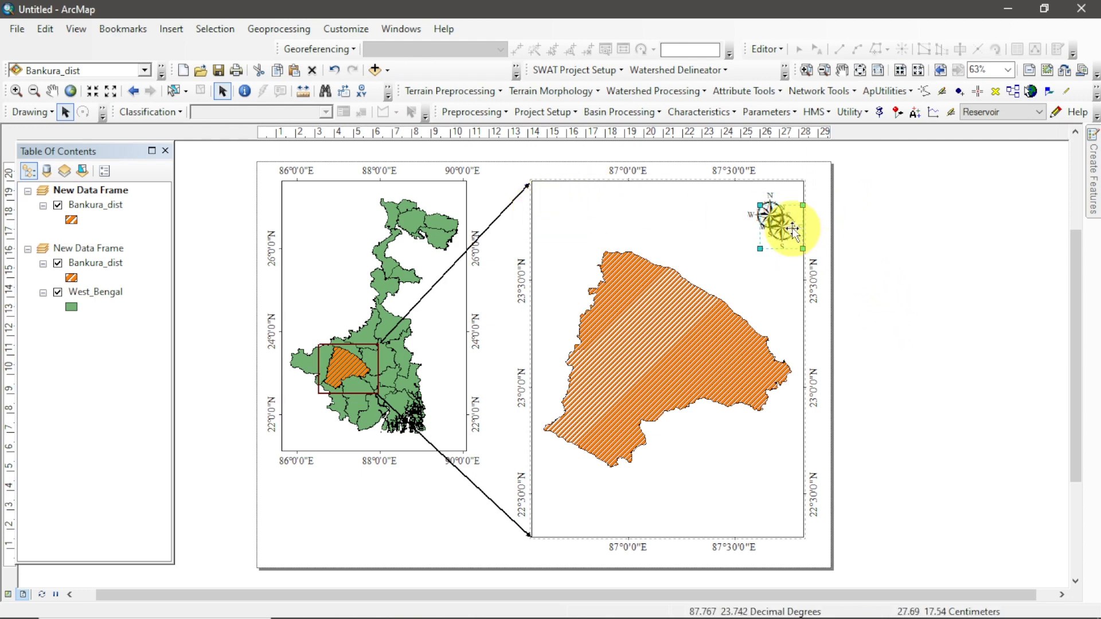
pyautogui.moveTo(781, 225); pyautogui.dragTo(324, 211)
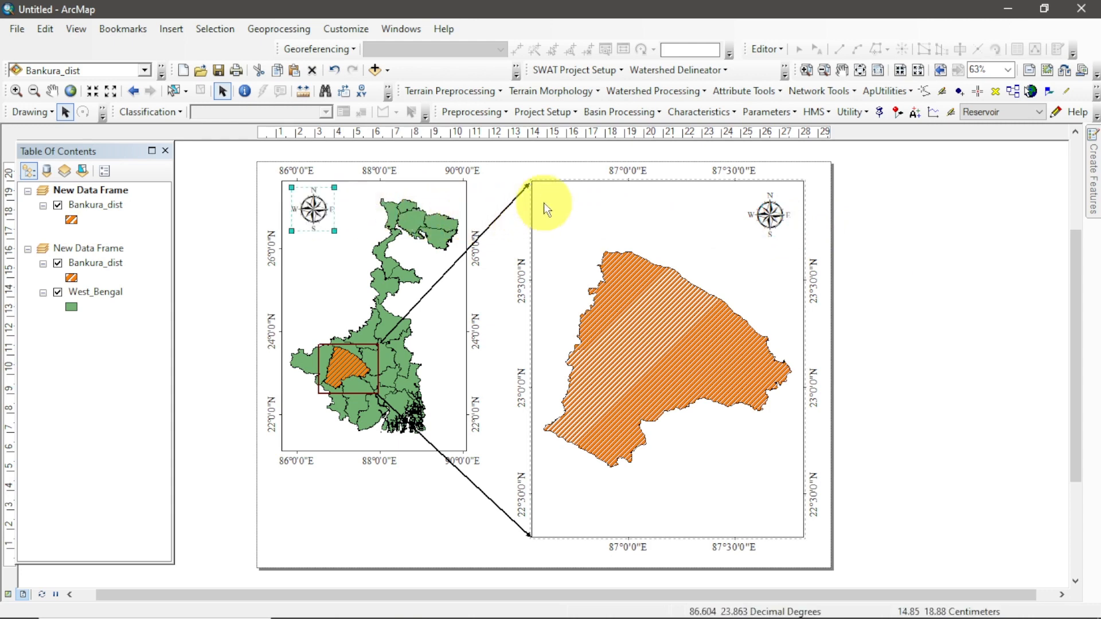
# Step: Insert the title "Study Area" for the enlarged Bankura map
pyautogui.click(571, 217)
pyautogui.click(173, 28)
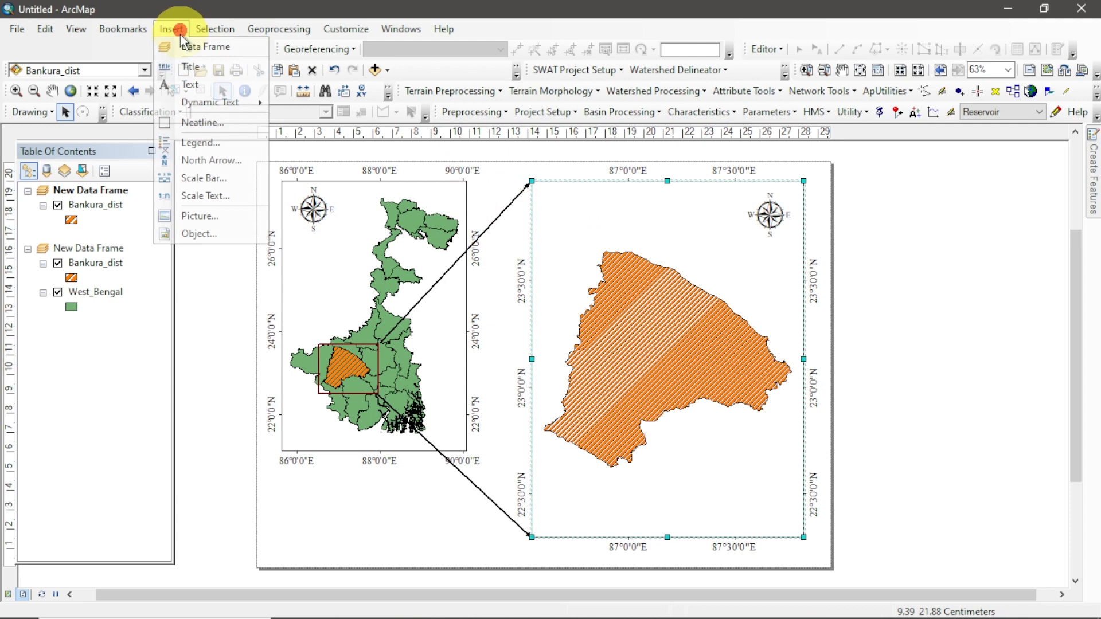
pyautogui.click(192, 69)
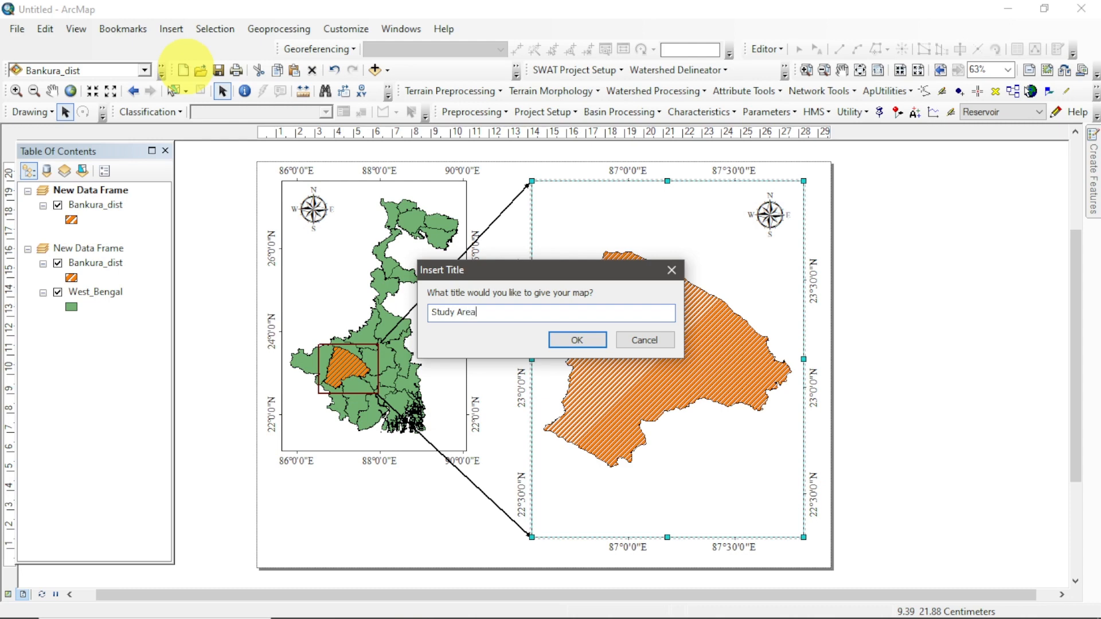
pyautogui.press('Return')
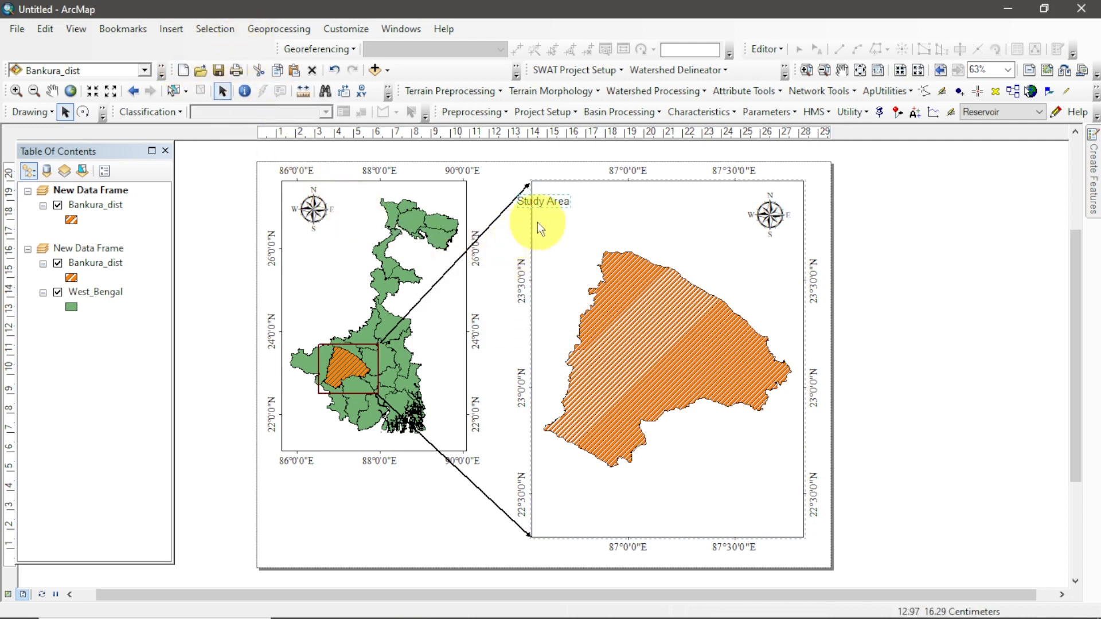
# Step: Add "Bankura" as the title's second line and move the title fully inside the upper-left part of the Bankura frame
pyautogui.rightClick(542, 202)
pyautogui.click(576, 479)
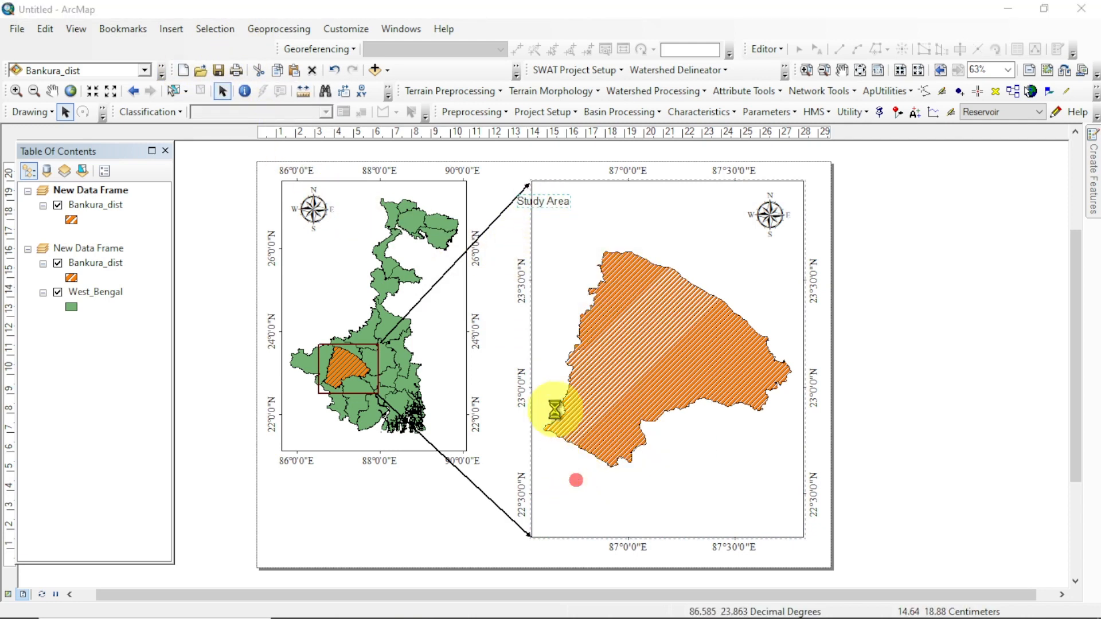
pyautogui.write('Study Area')
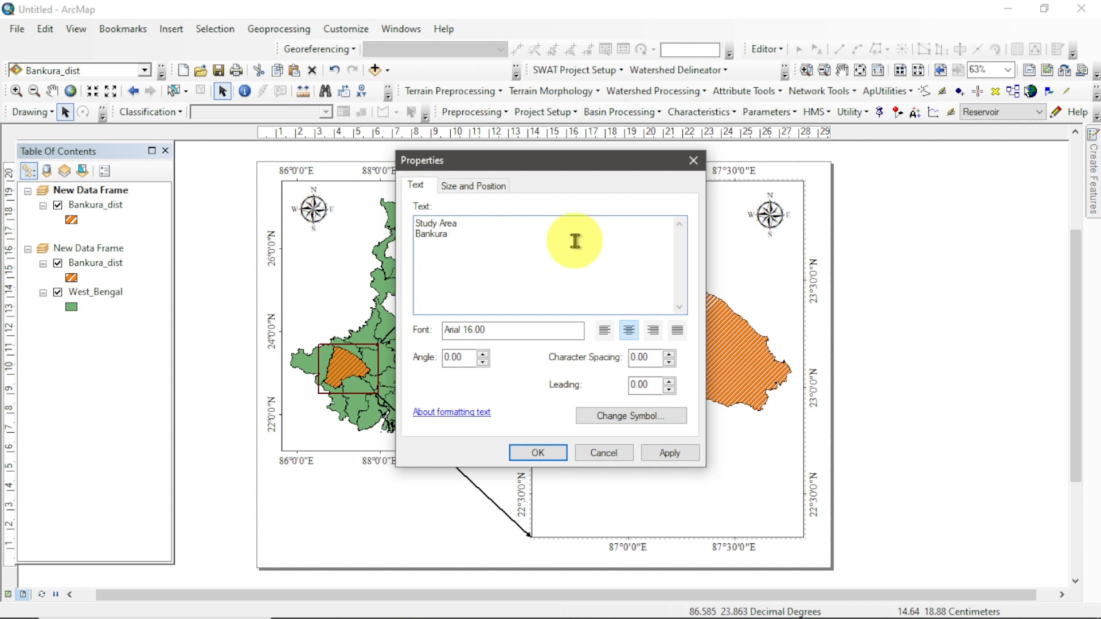
pyautogui.click(539, 452)
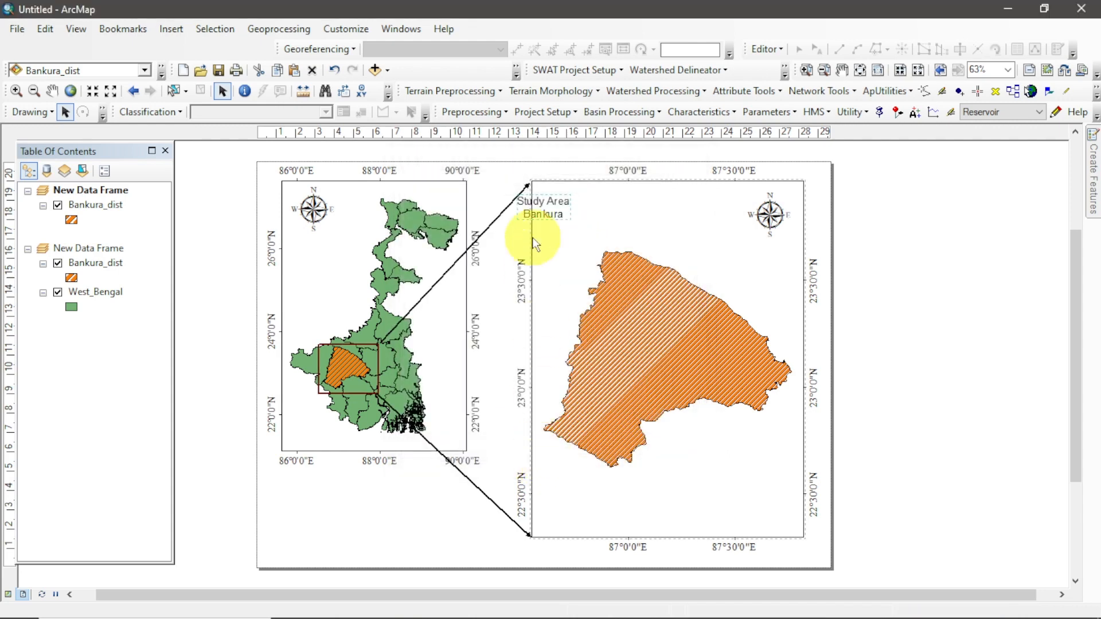
pyautogui.moveTo(551, 213); pyautogui.dragTo(595, 213)
# Step: Set the Study Area title's font to Times New Roman, size 18
pyautogui.rightClick(595, 213)
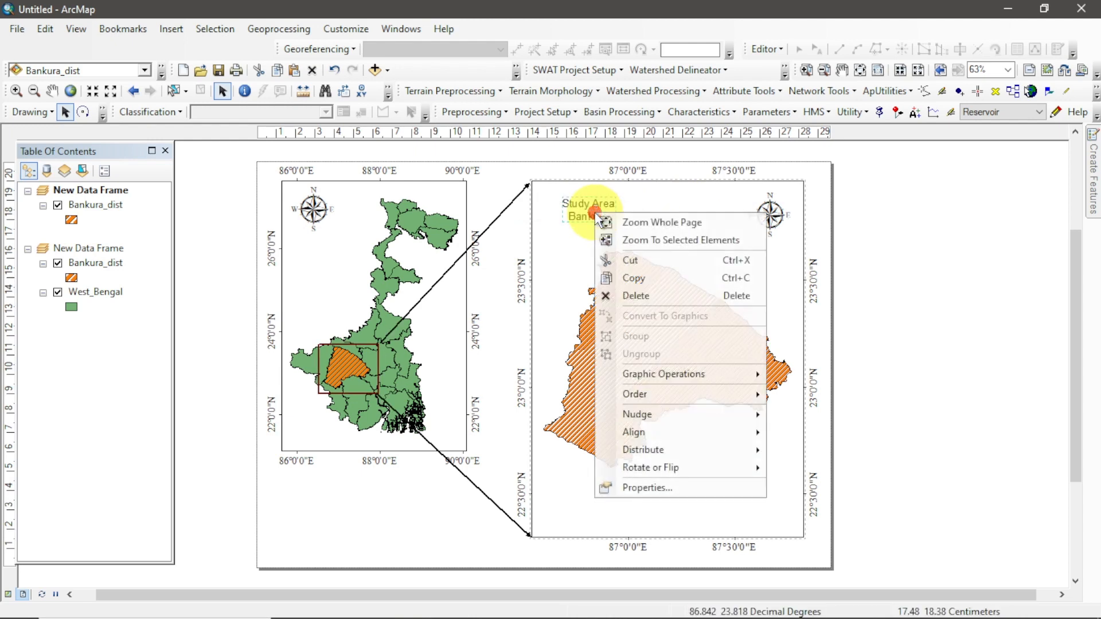
pyautogui.click(663, 488)
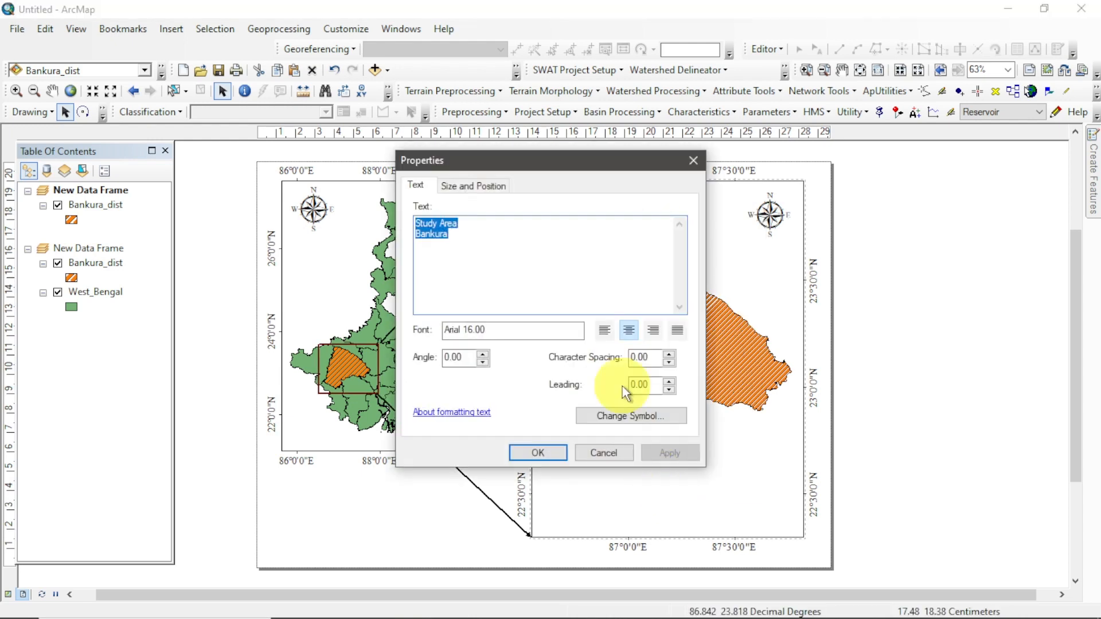
pyautogui.click(619, 419)
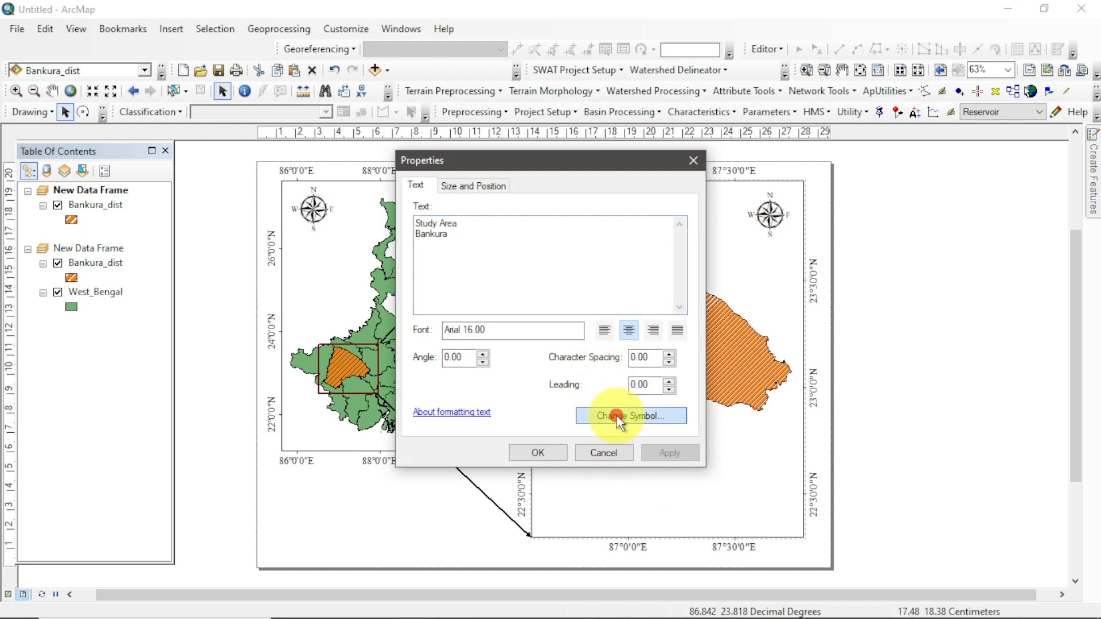
pyautogui.click(986, 343)
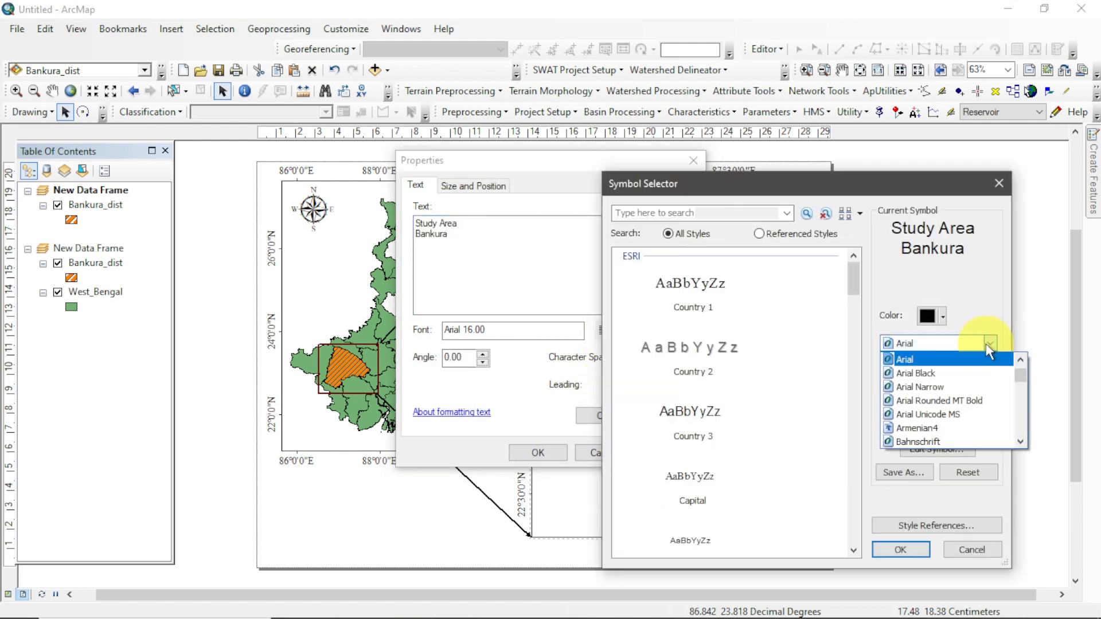
pyautogui.write('tim')
pyautogui.click(985, 360)
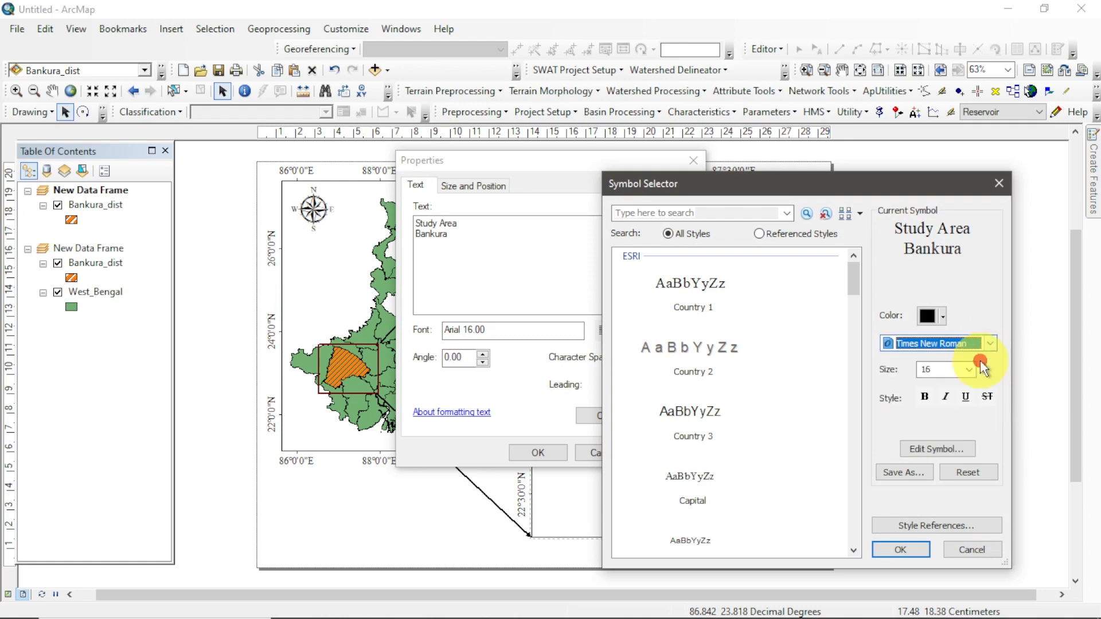
pyautogui.click(968, 368)
pyautogui.click(930, 395)
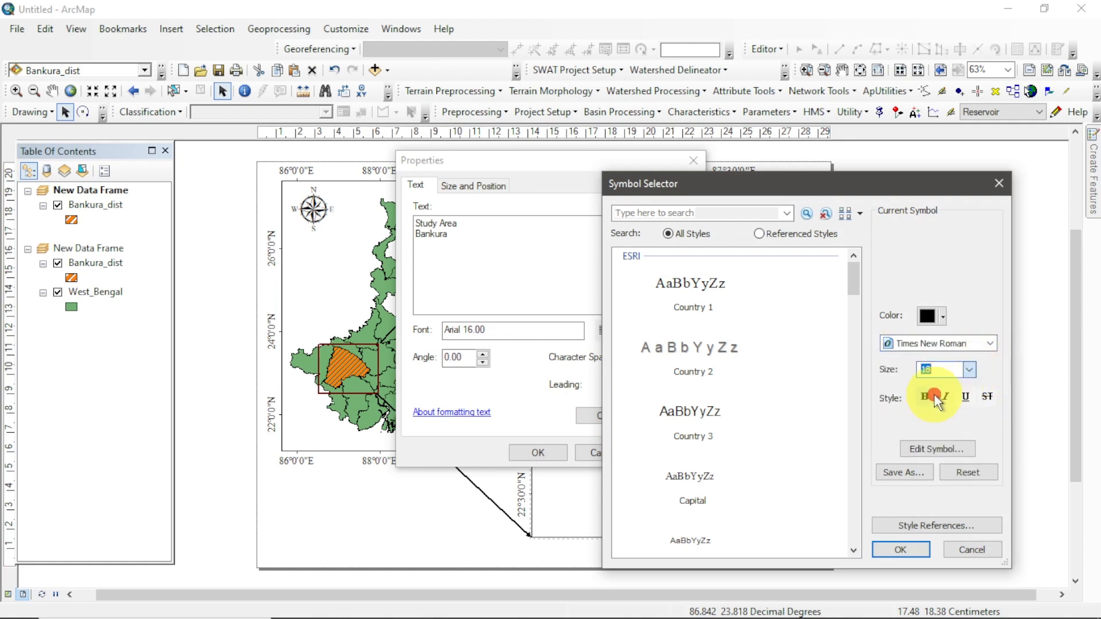
pyautogui.click(901, 550)
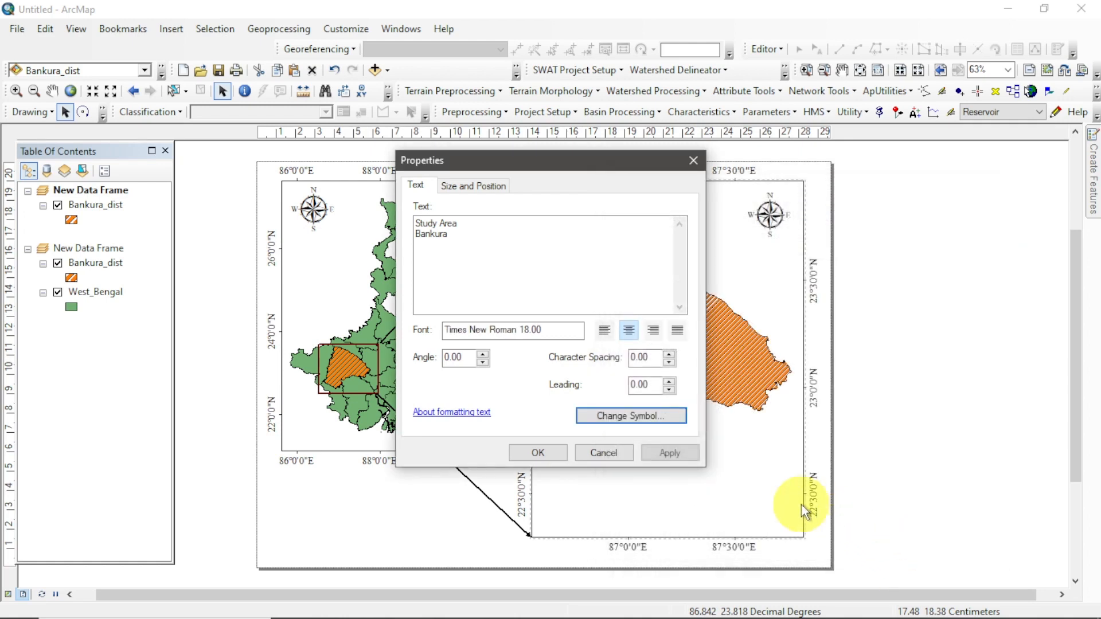
pyautogui.click(680, 459)
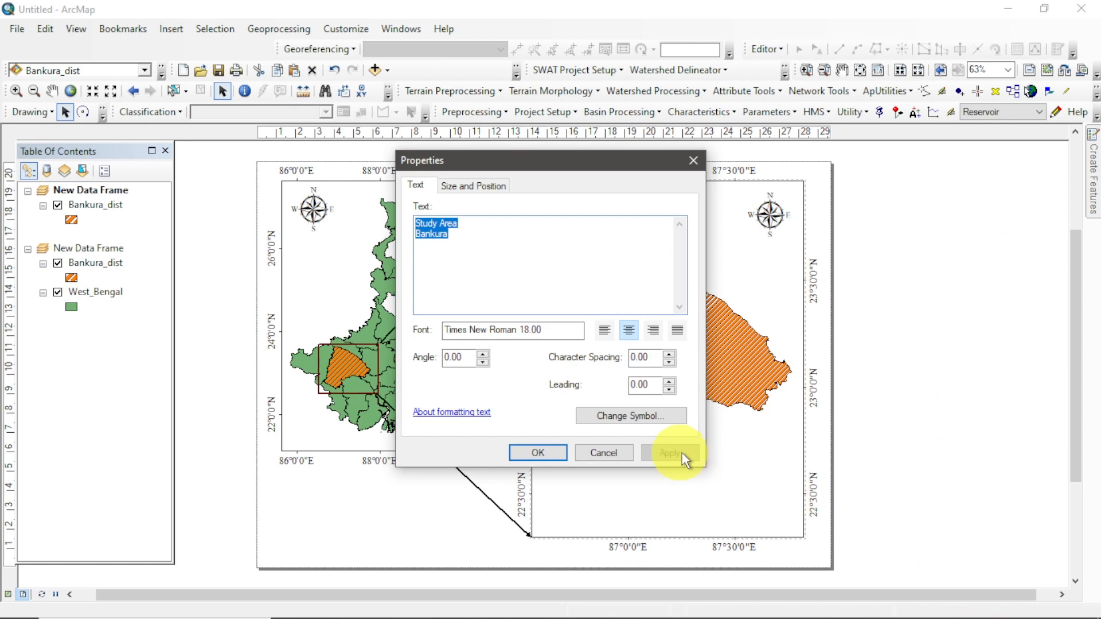
pyautogui.click(551, 453)
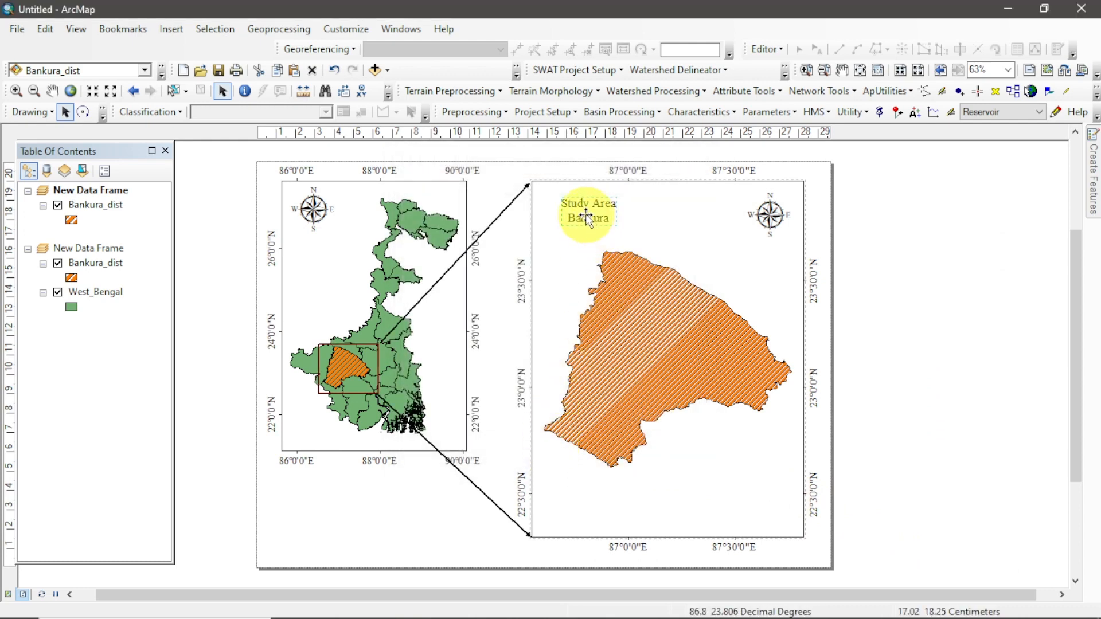
# Step: Enclose the word Bankura in parentheses in the title's second line
pyautogui.doubleClick(586, 216)
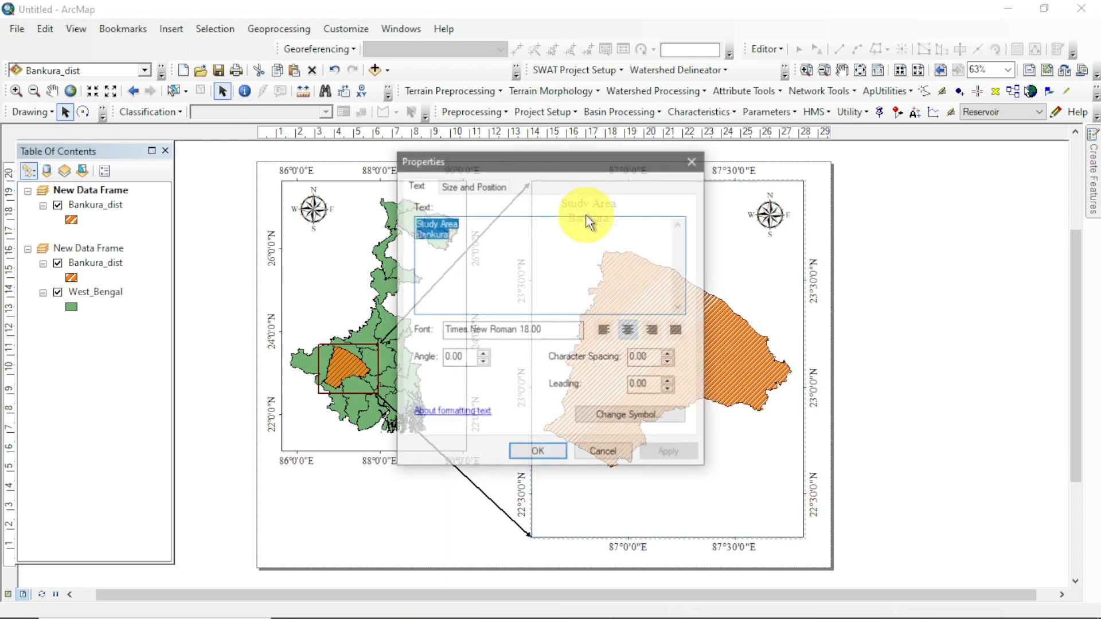
pyautogui.click(465, 240)
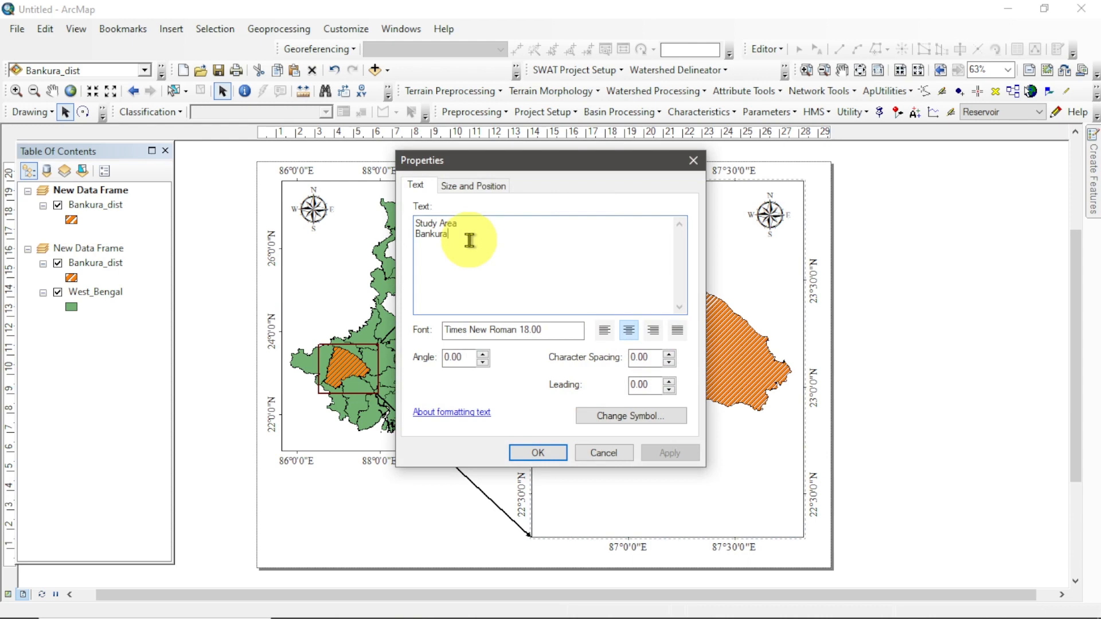
pyautogui.click(415, 234)
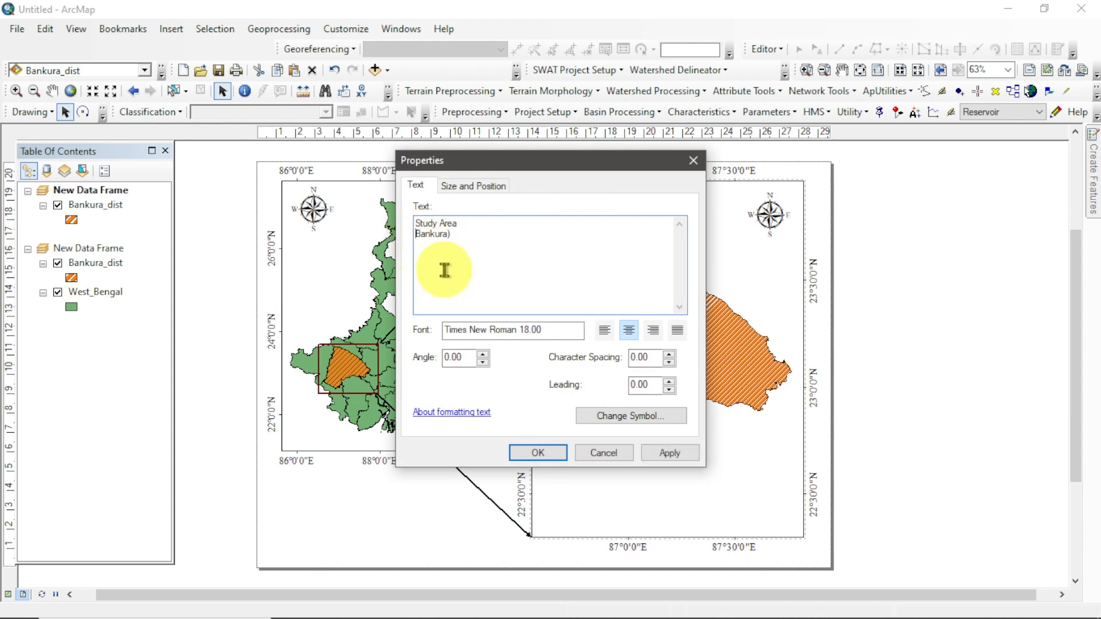
pyautogui.click(539, 454)
# Step: Insert a Scale Line 3 scale bar for the West Bengal frame, with Kilometers as division units and the label below center
pyautogui.click(356, 201)
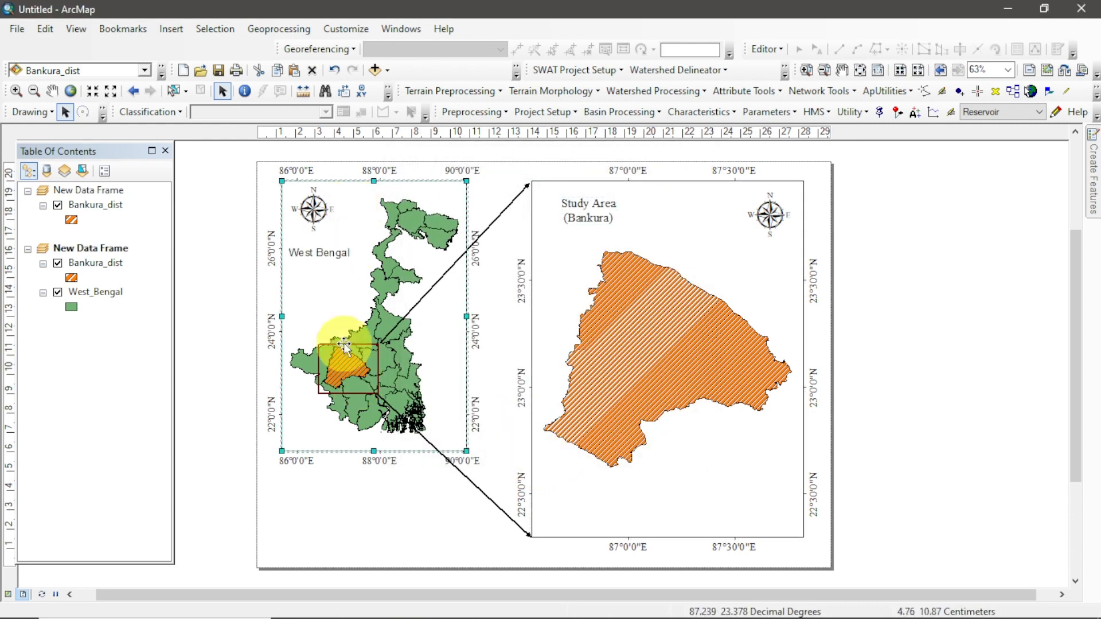
pyautogui.click(170, 29)
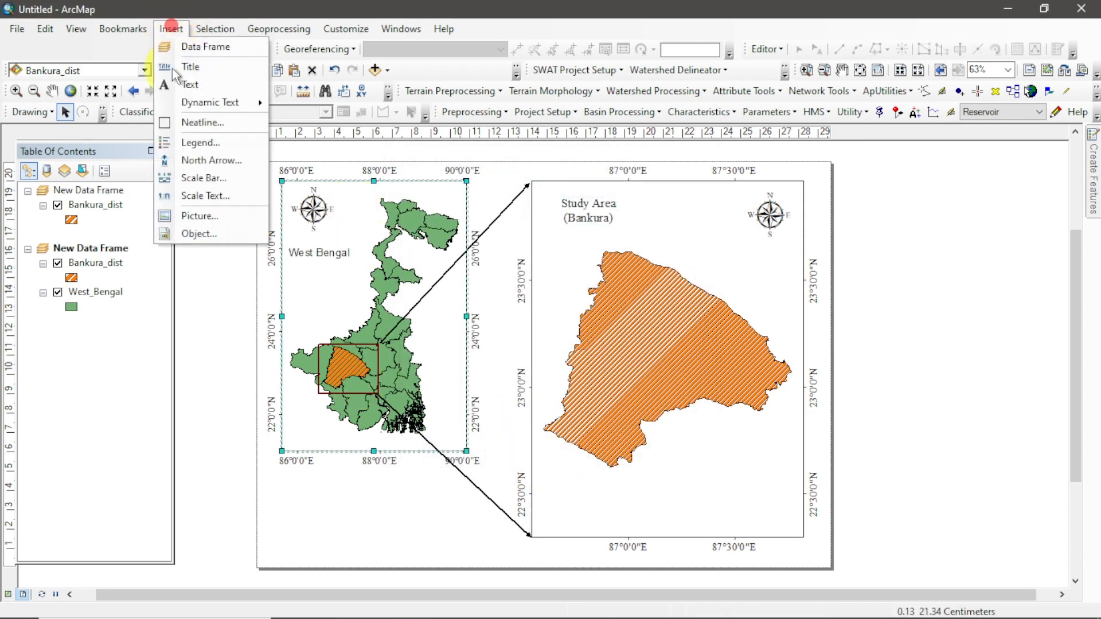
pyautogui.click(192, 177)
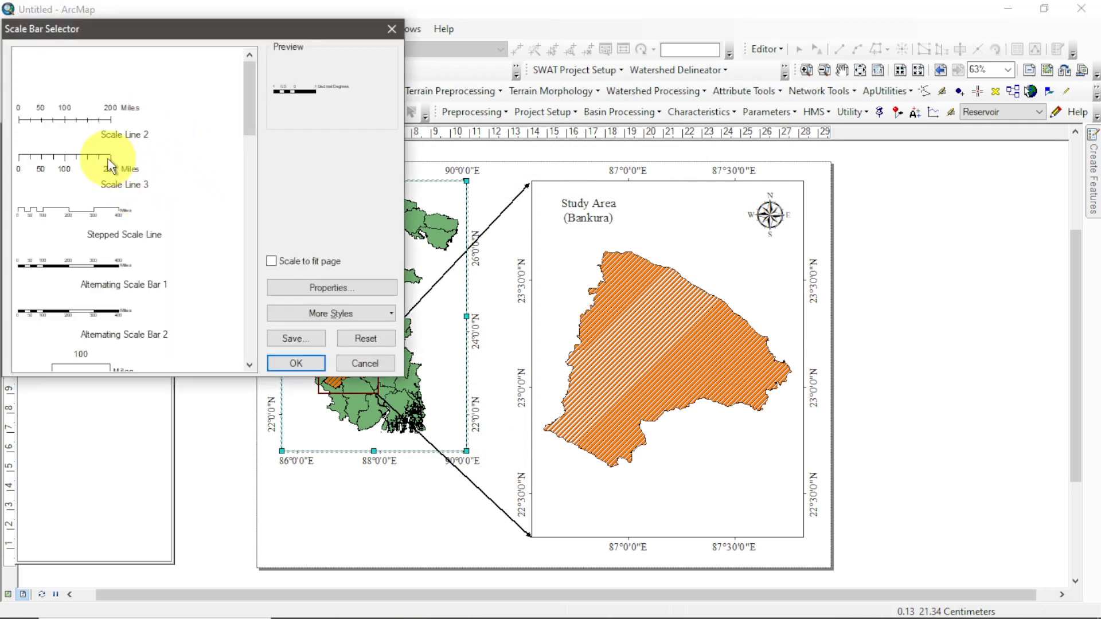
pyautogui.click(109, 166)
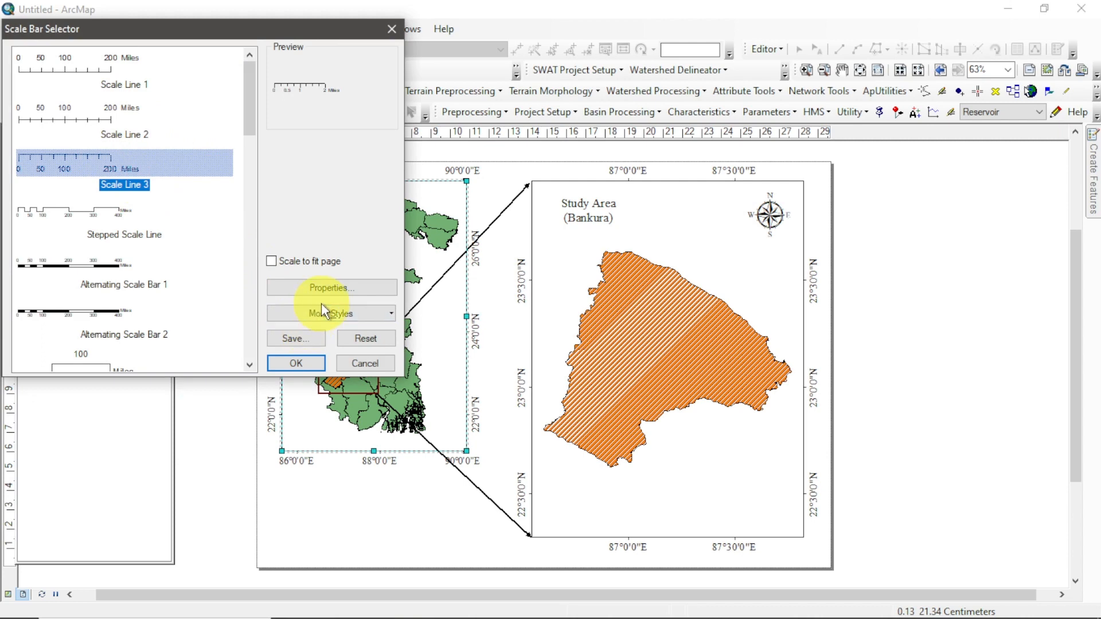
pyautogui.click(335, 293)
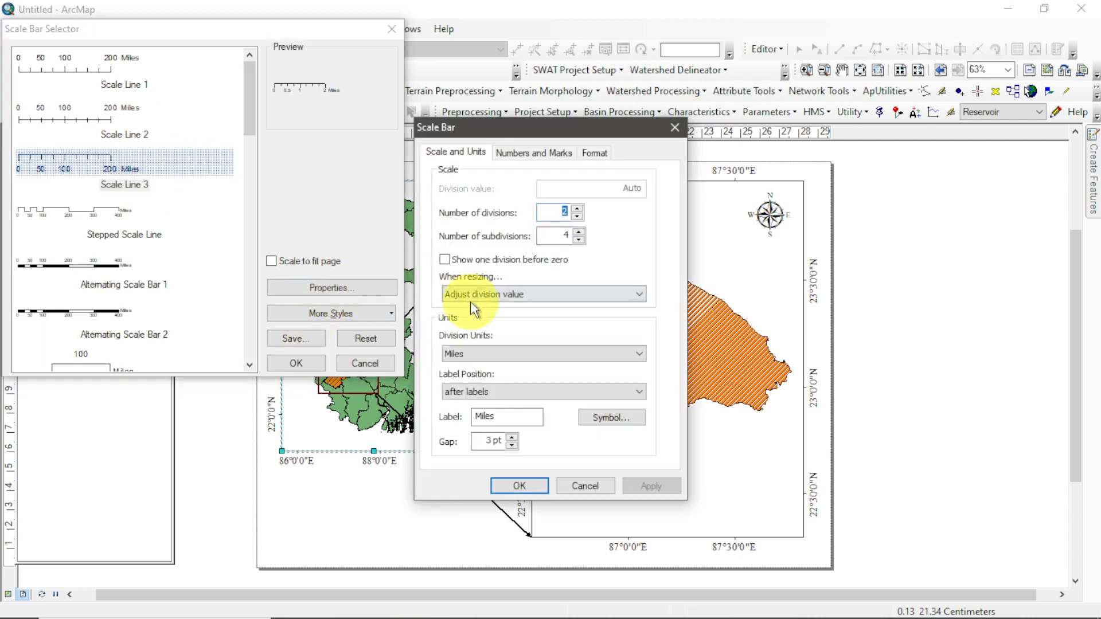
pyautogui.click(500, 352)
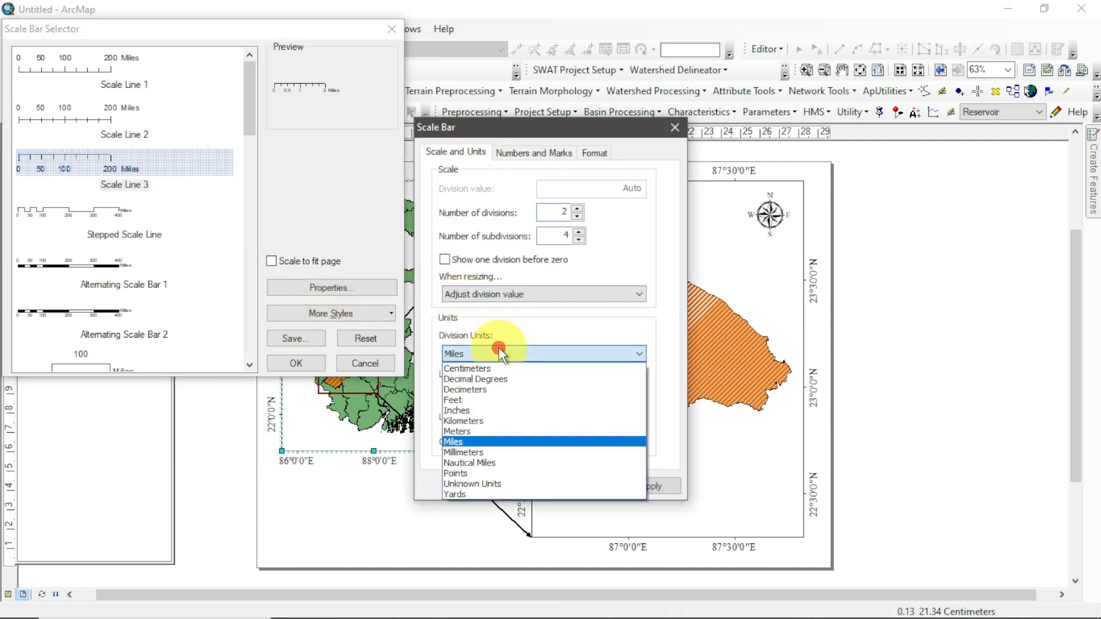
pyautogui.click(487, 420)
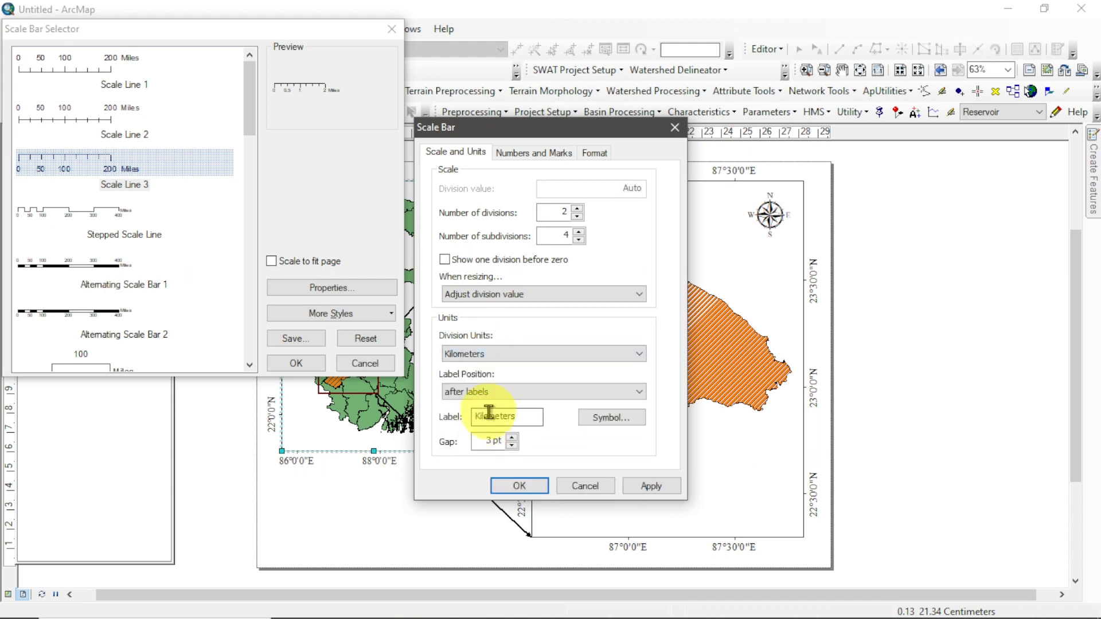
pyautogui.click(518, 395)
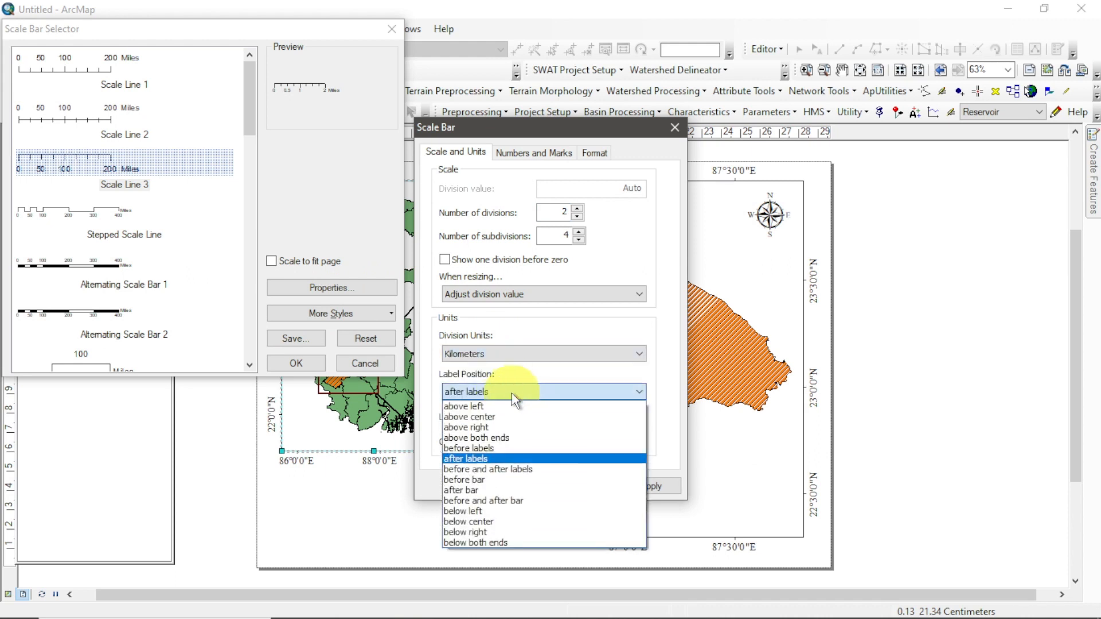
pyautogui.click(494, 522)
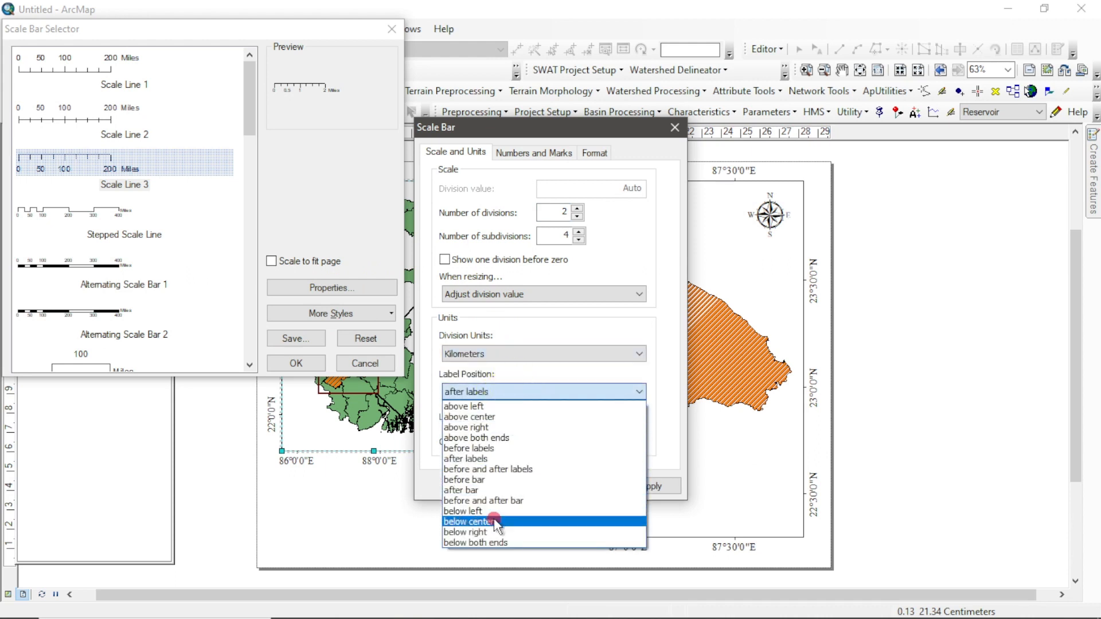
pyautogui.click(519, 486)
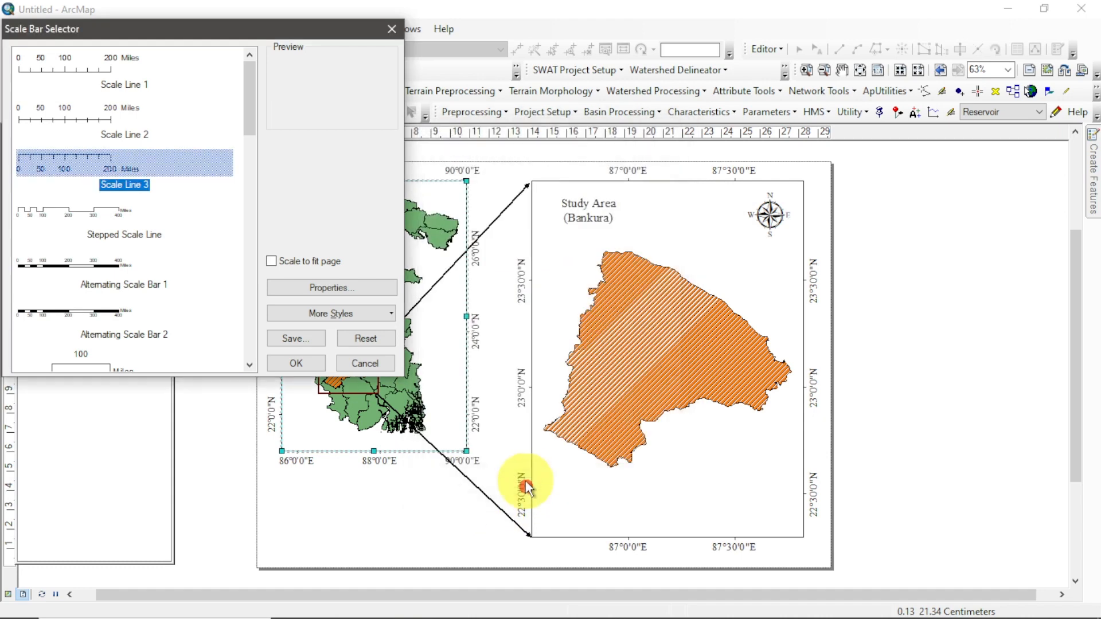
pyautogui.click(295, 363)
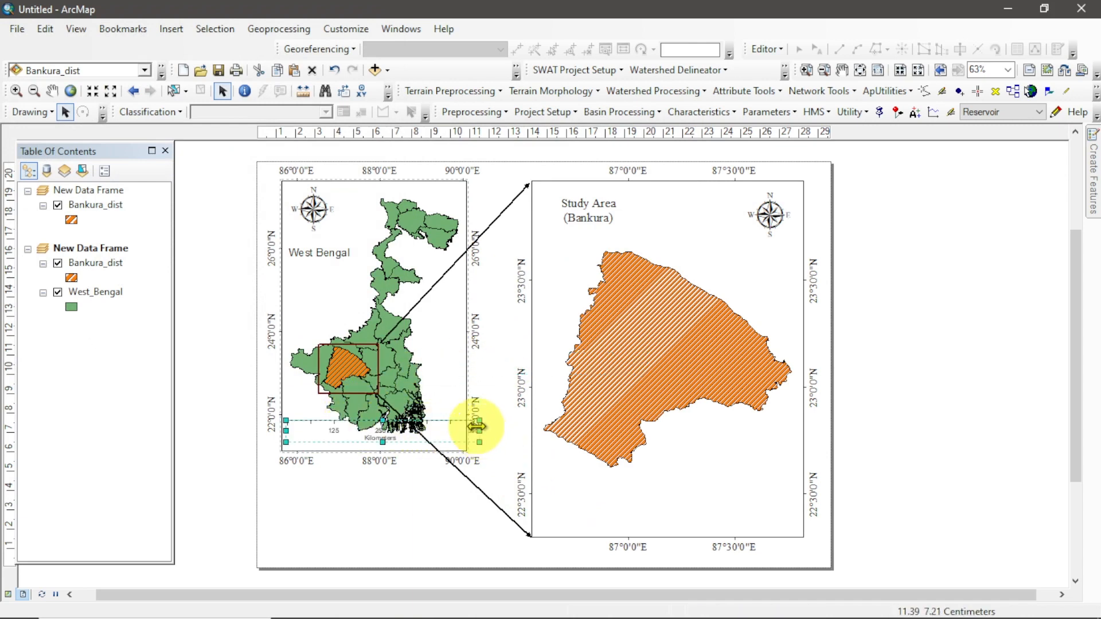
# Step: Widen the West Bengal frame toward the Bankura frame, fit the map to its full extent and extend the frame downward
pyautogui.click(454, 383)
pyautogui.moveTo(464, 316); pyautogui.dragTo(485, 324)
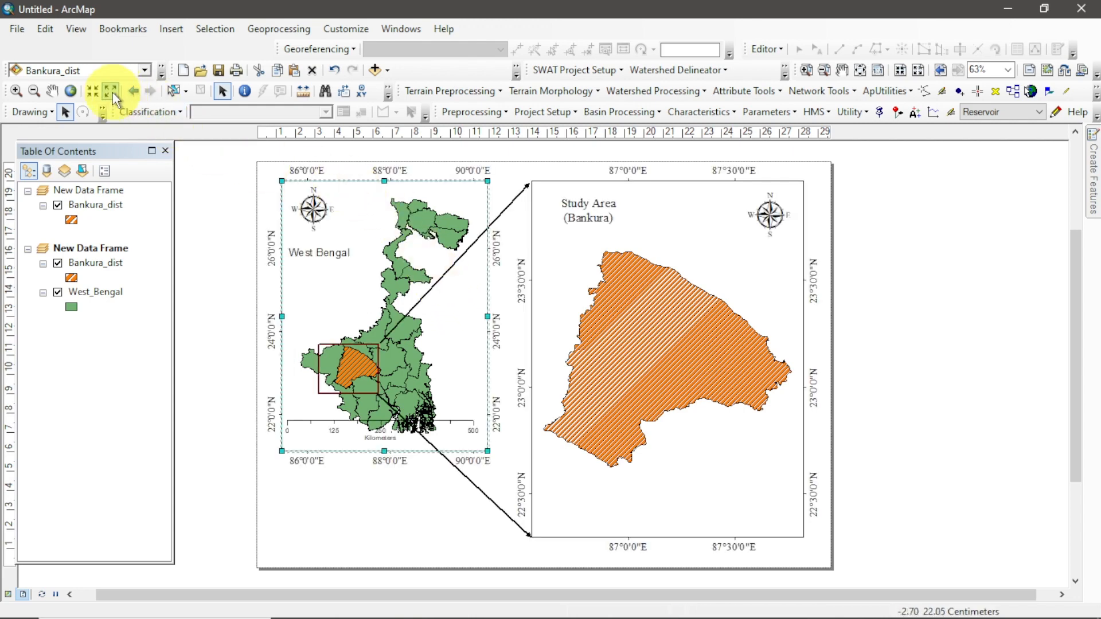
pyautogui.click(73, 91)
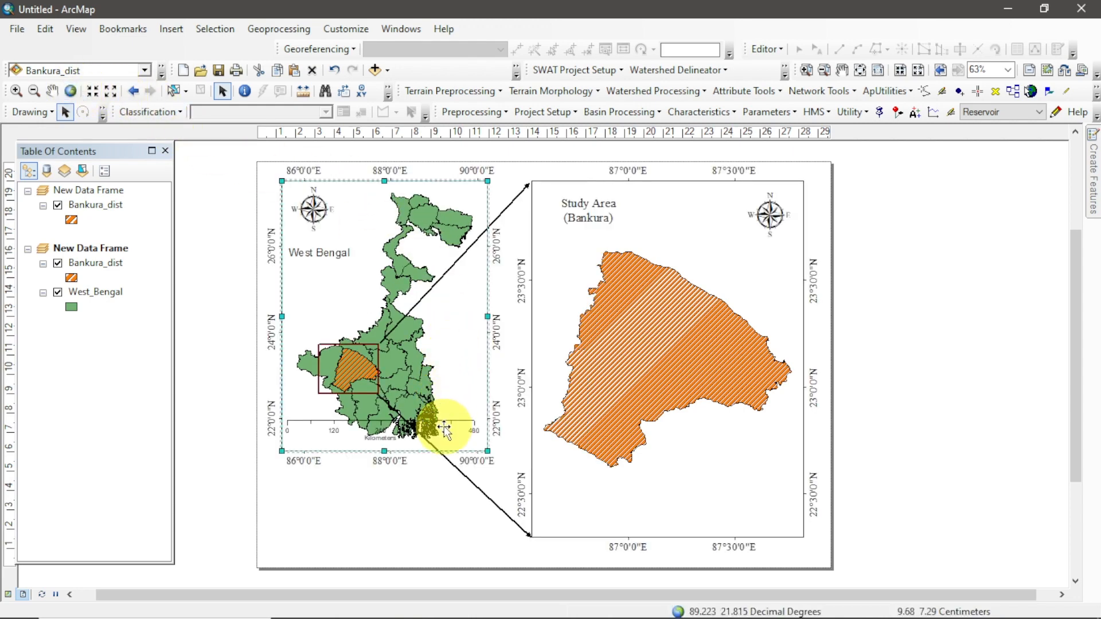
pyautogui.moveTo(392, 475); pyautogui.dragTo(392, 479)
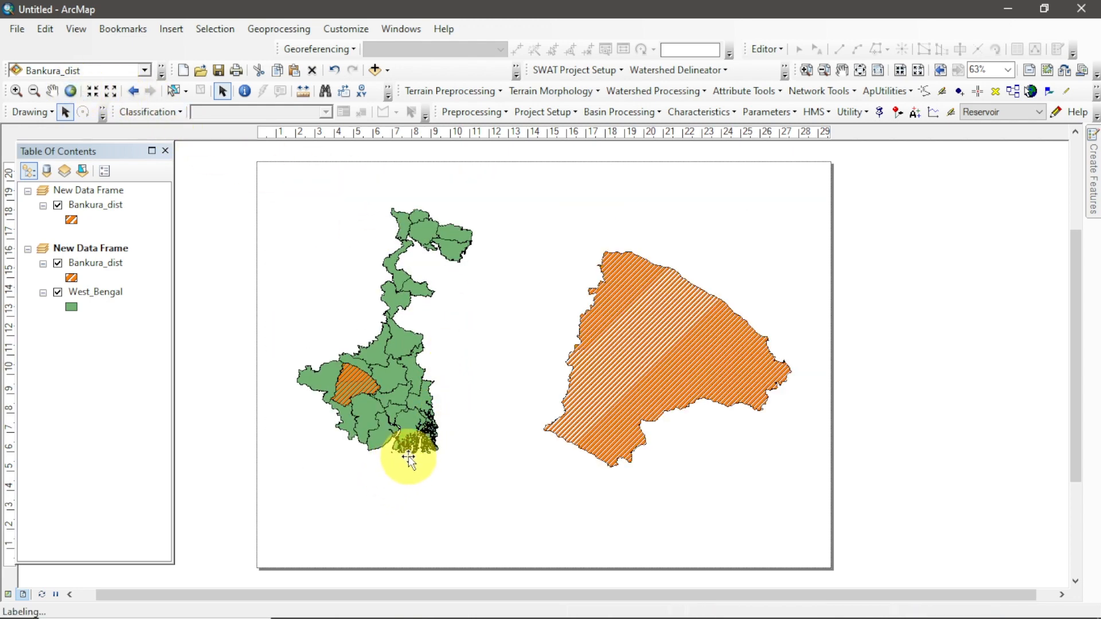
# Step: Shrink the West Bengal scale bar to span 320 km and center it beneath the state map inside the frame
pyautogui.click(442, 424)
pyautogui.moveTo(442, 424); pyautogui.dragTo(421, 469)
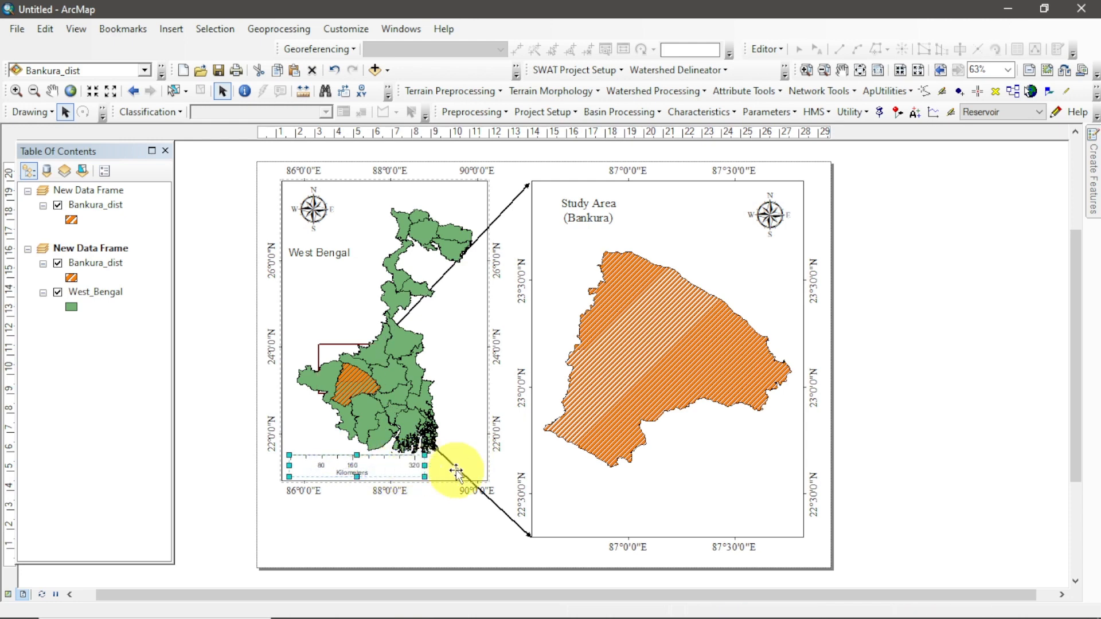
pyautogui.click(421, 469)
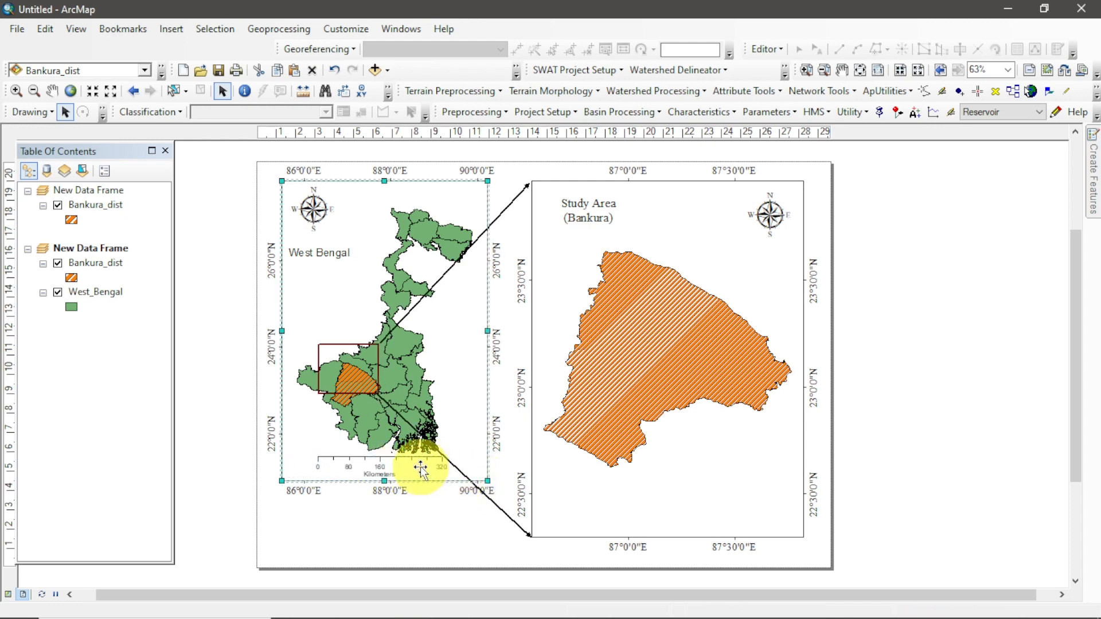
pyautogui.click(940, 442)
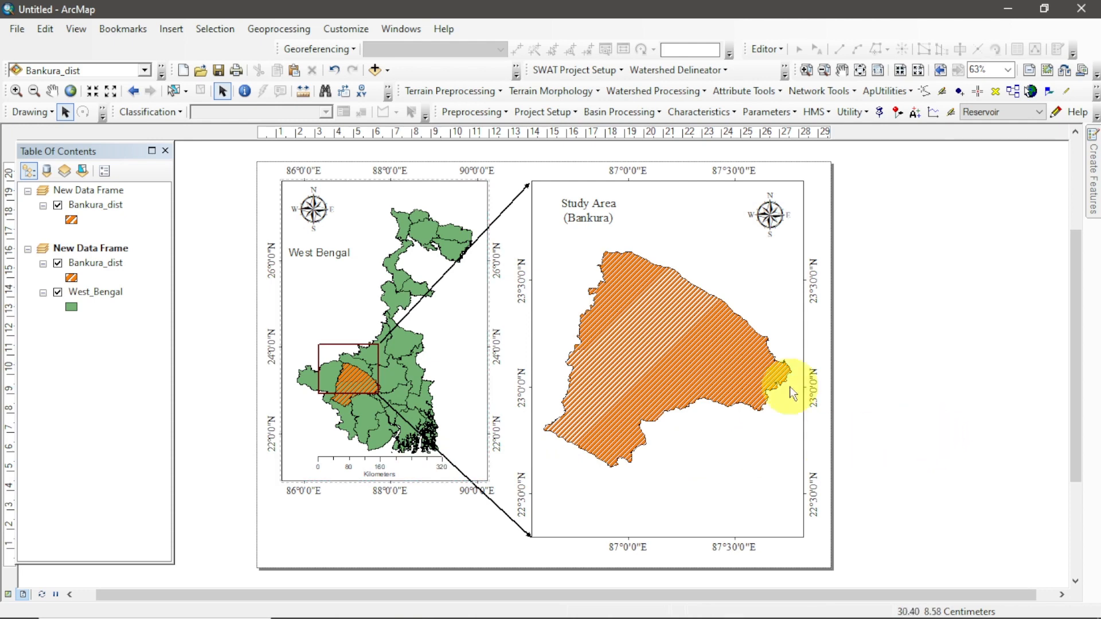
# Step: Insert an Alternating Scale Bar 1 for the Bankura frame, with Kilometers as division units and the label below center
pyautogui.click(648, 207)
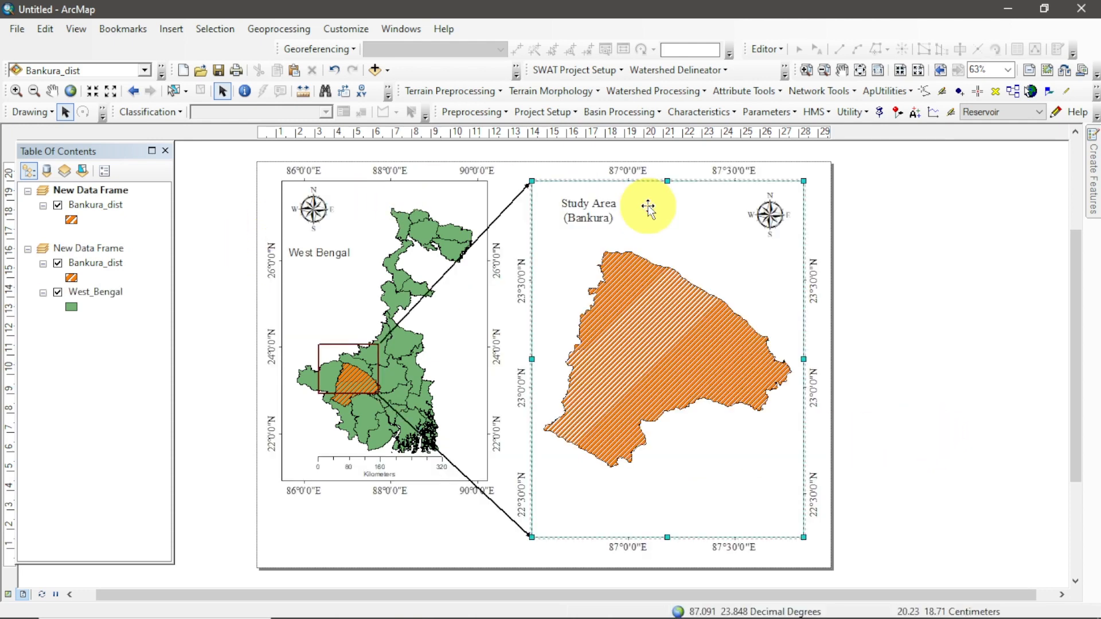
pyautogui.click(170, 29)
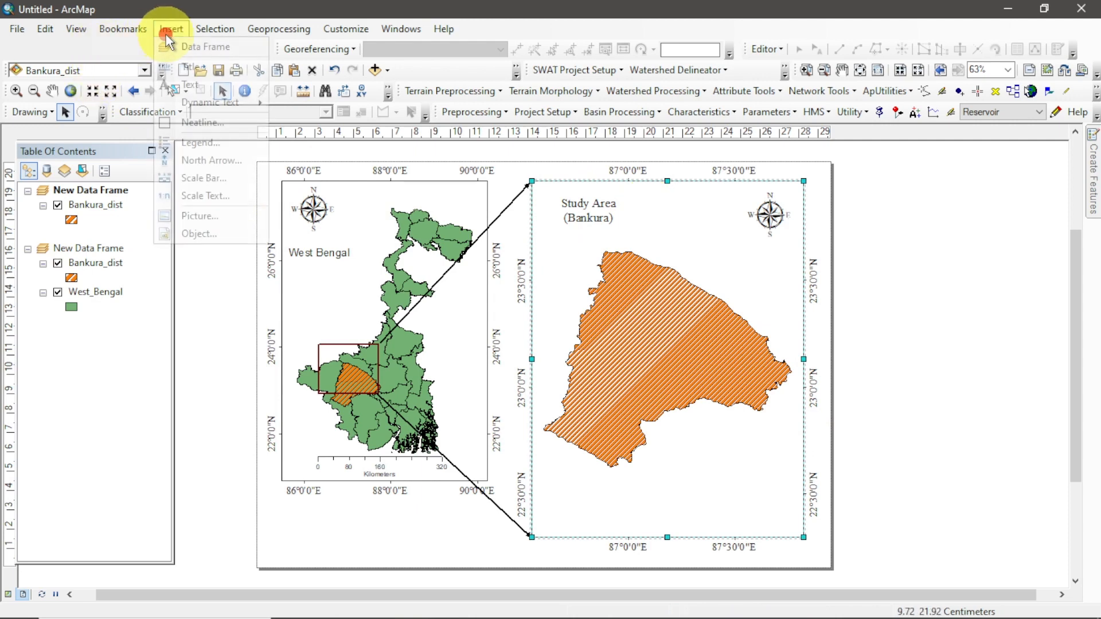
pyautogui.click(203, 178)
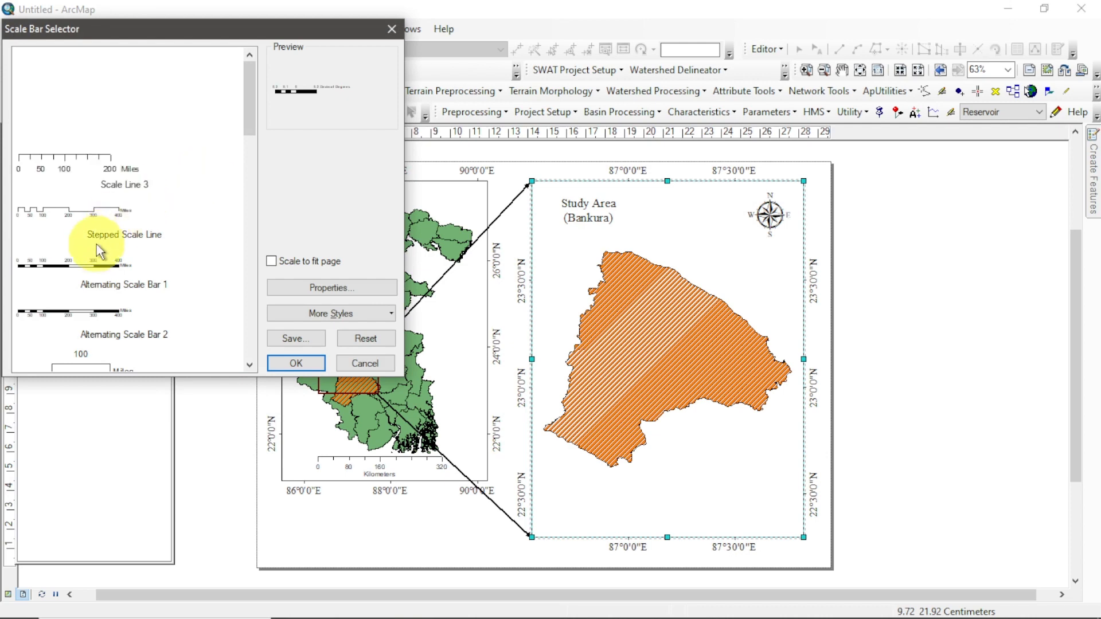
pyautogui.click(86, 274)
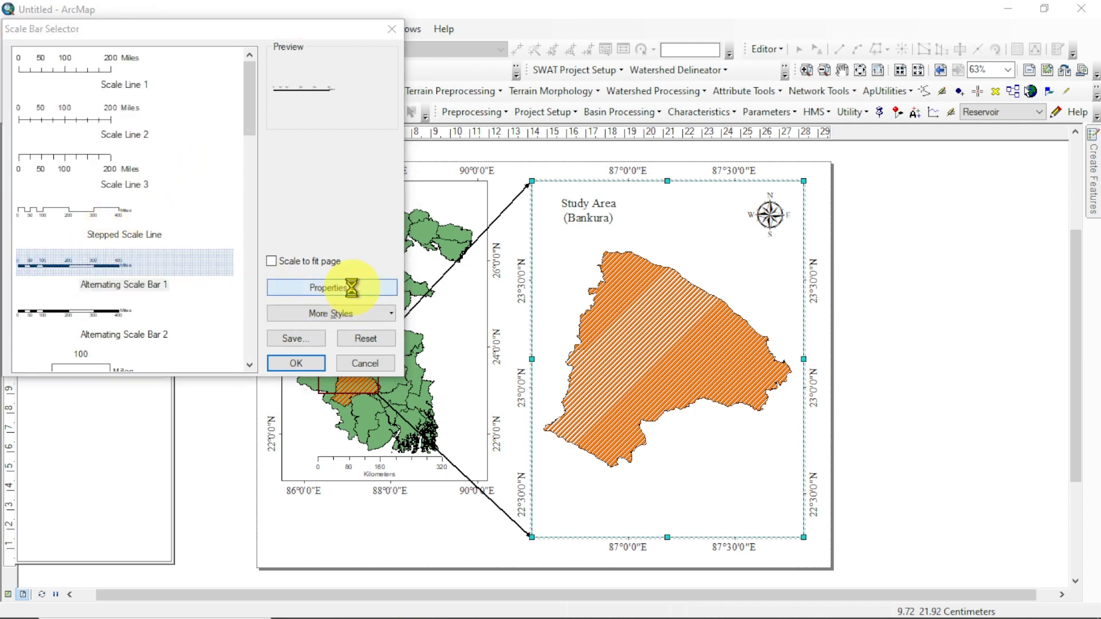
pyautogui.click(356, 289)
pyautogui.click(484, 354)
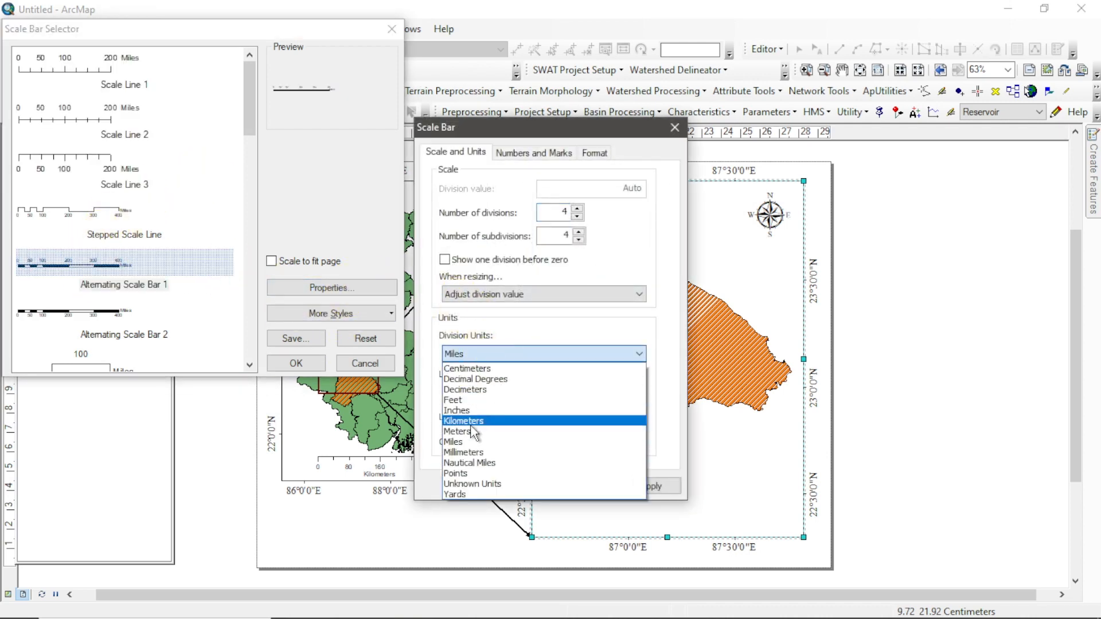
pyautogui.click(475, 420)
pyautogui.click(472, 391)
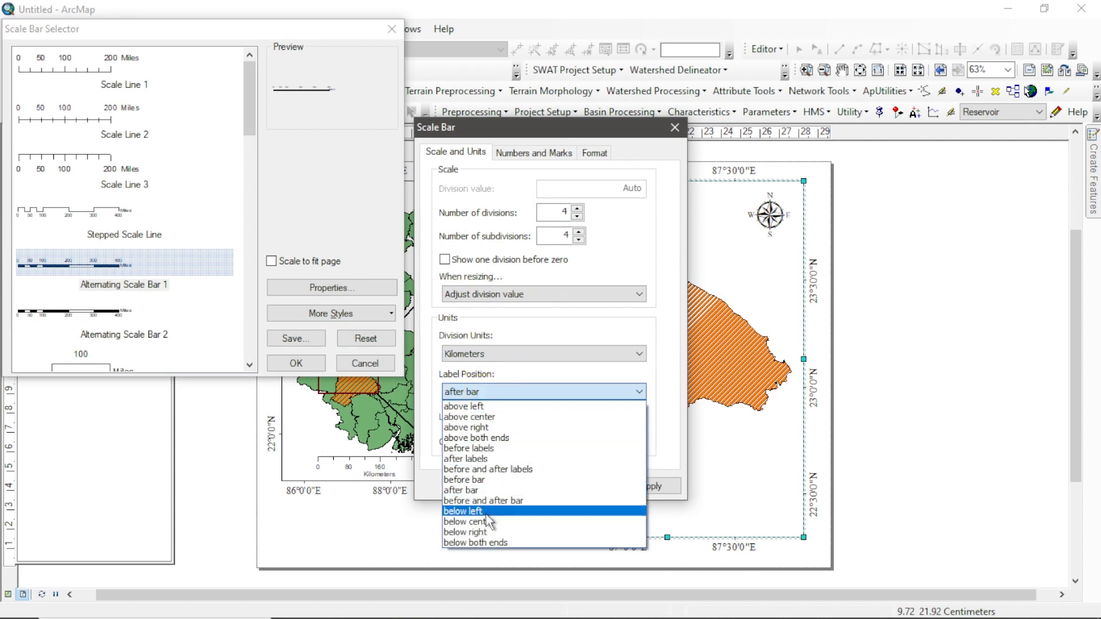
pyautogui.click(476, 521)
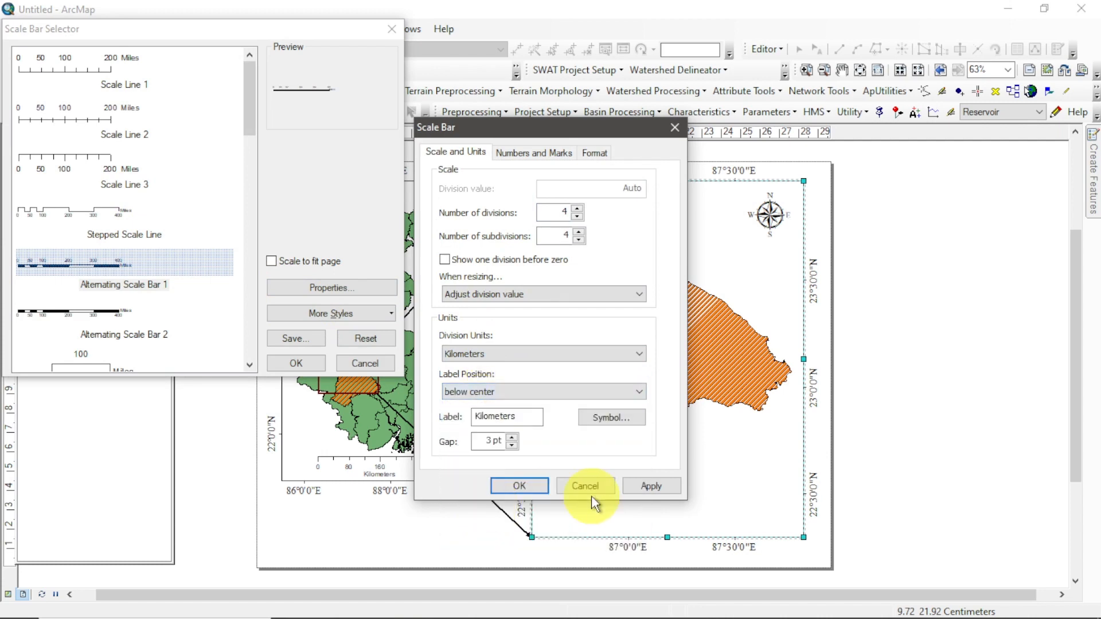
pyautogui.click(643, 487)
pyautogui.click(506, 487)
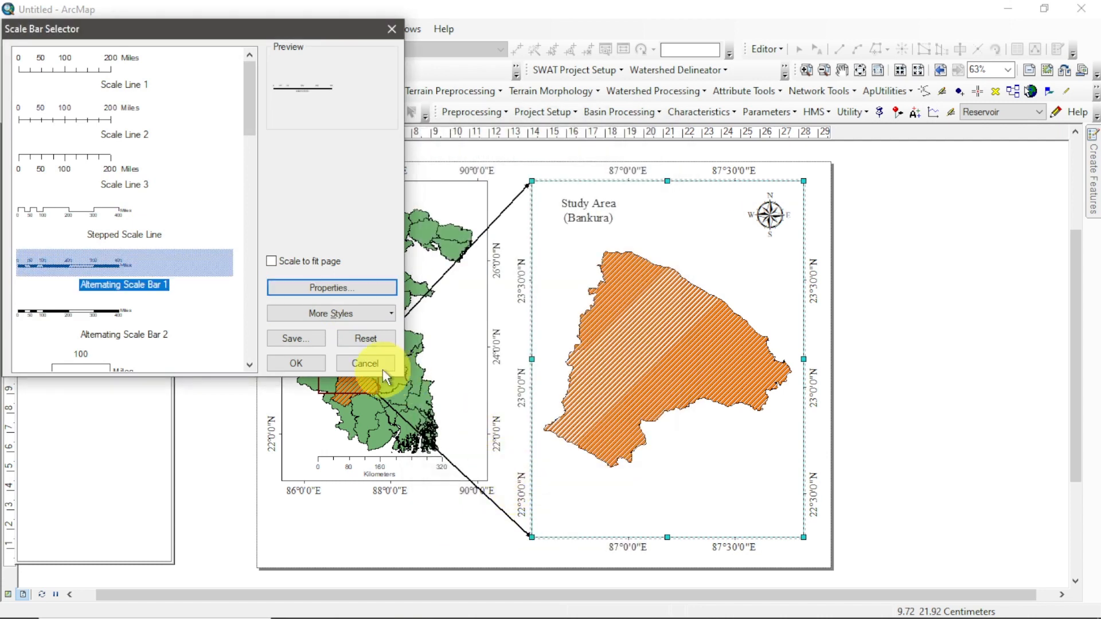
pyautogui.click(296, 363)
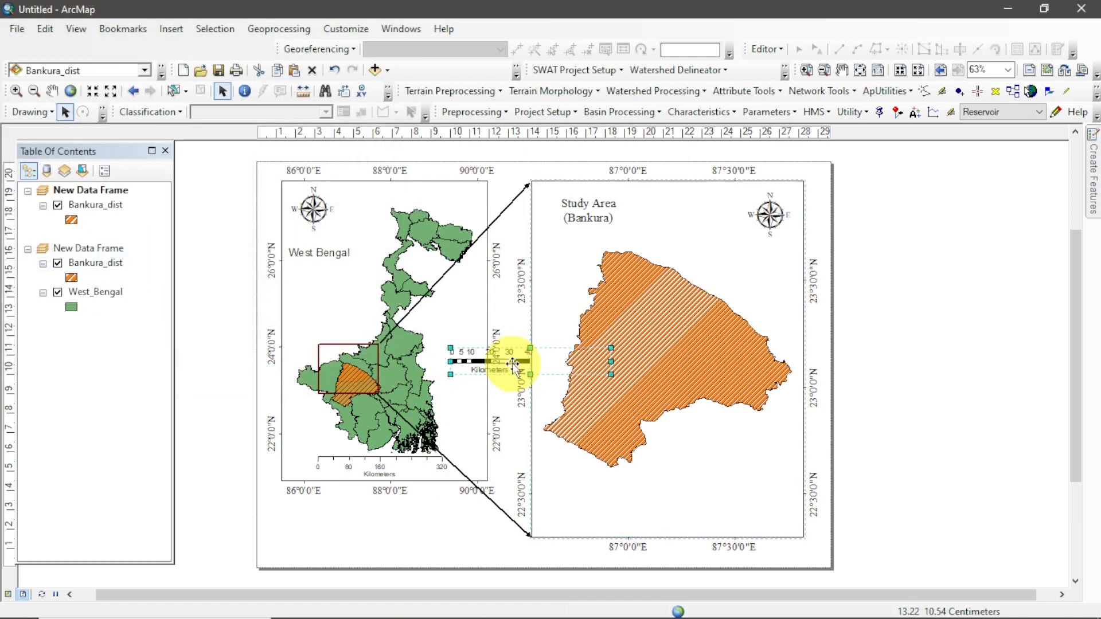
# Step: Move the new scale bar beneath the Bankura map and resize it to span 100 km within the frame
pyautogui.moveTo(511, 363); pyautogui.dragTo(660, 493)
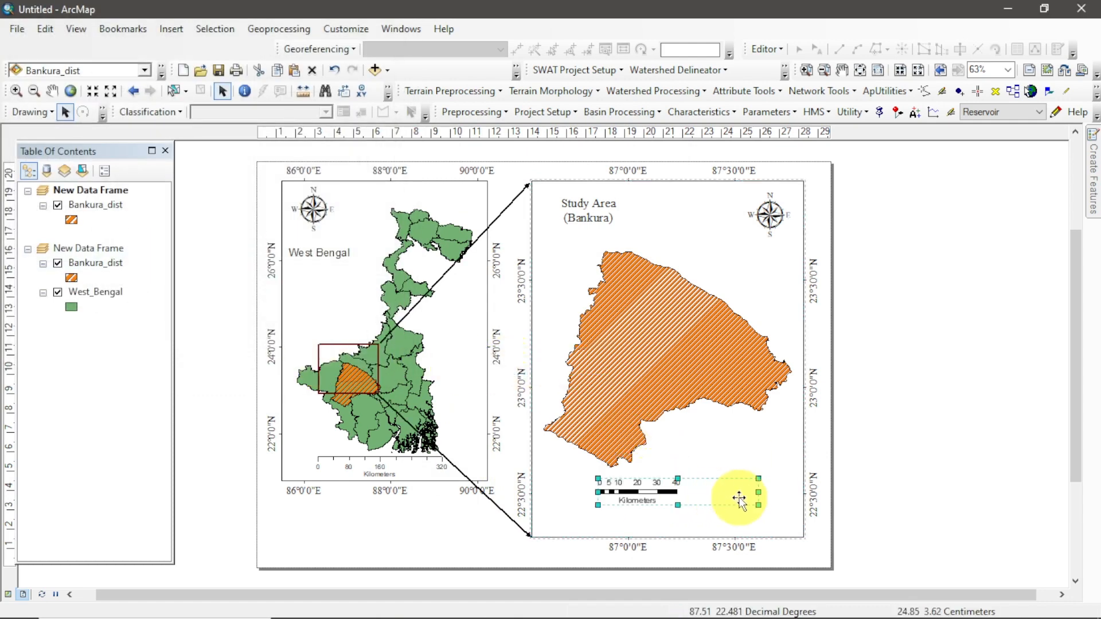
pyautogui.moveTo(758, 492); pyautogui.dragTo(863, 503)
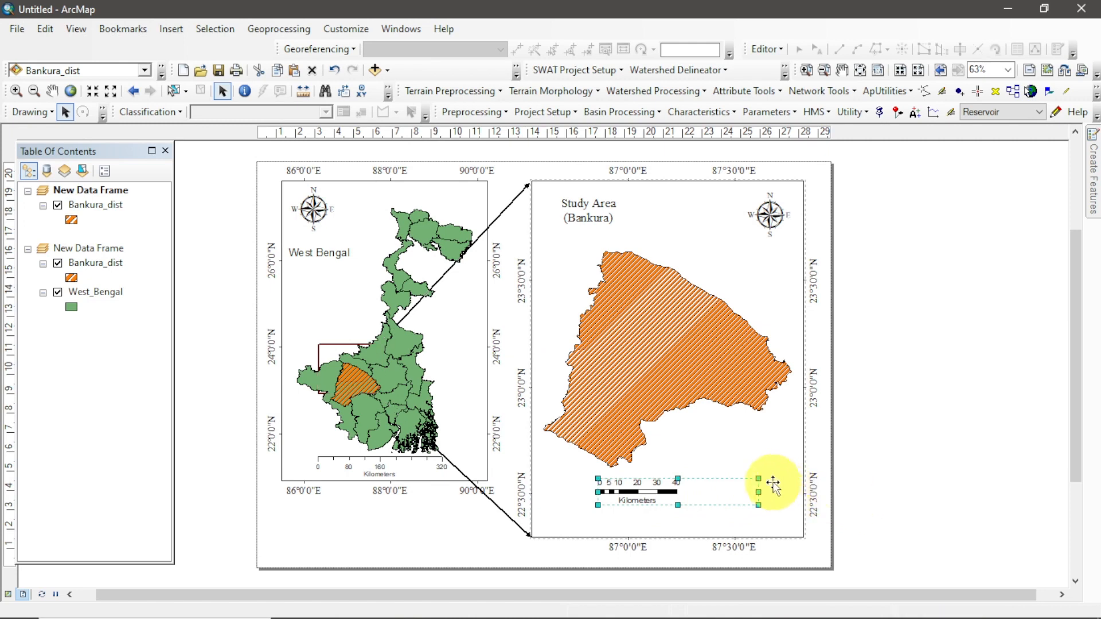
pyautogui.moveTo(731, 495); pyautogui.dragTo(668, 504)
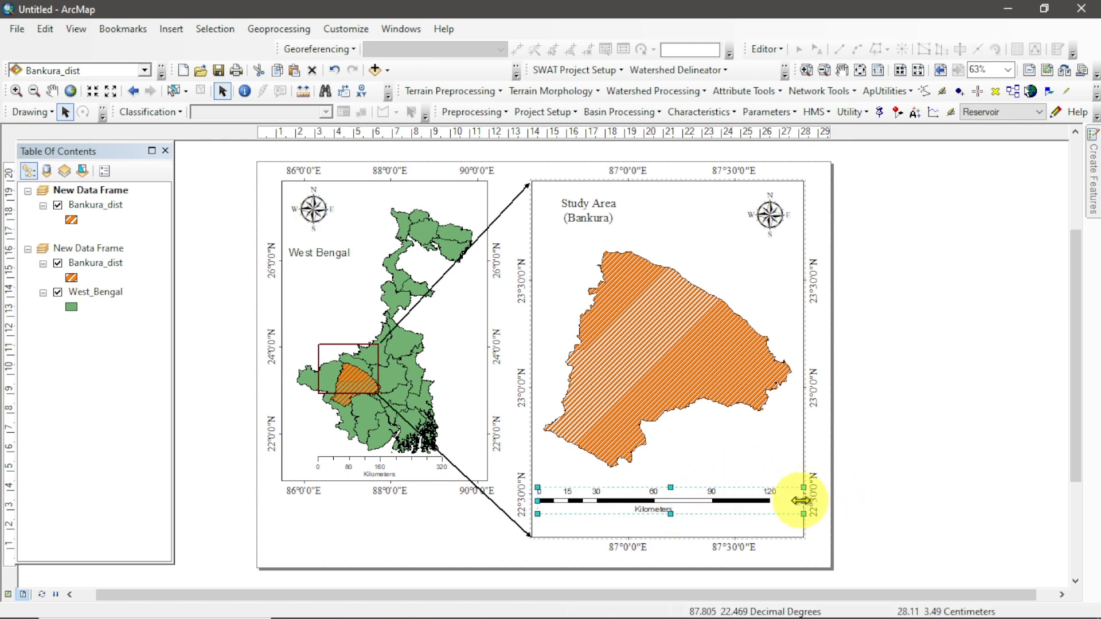
pyautogui.moveTo(801, 501); pyautogui.dragTo(748, 501)
# Step: Reposition and enlarge the locator box around Bankura, and realign both connector arrows' start points with the box's right-hand corners
pyautogui.click(354, 372)
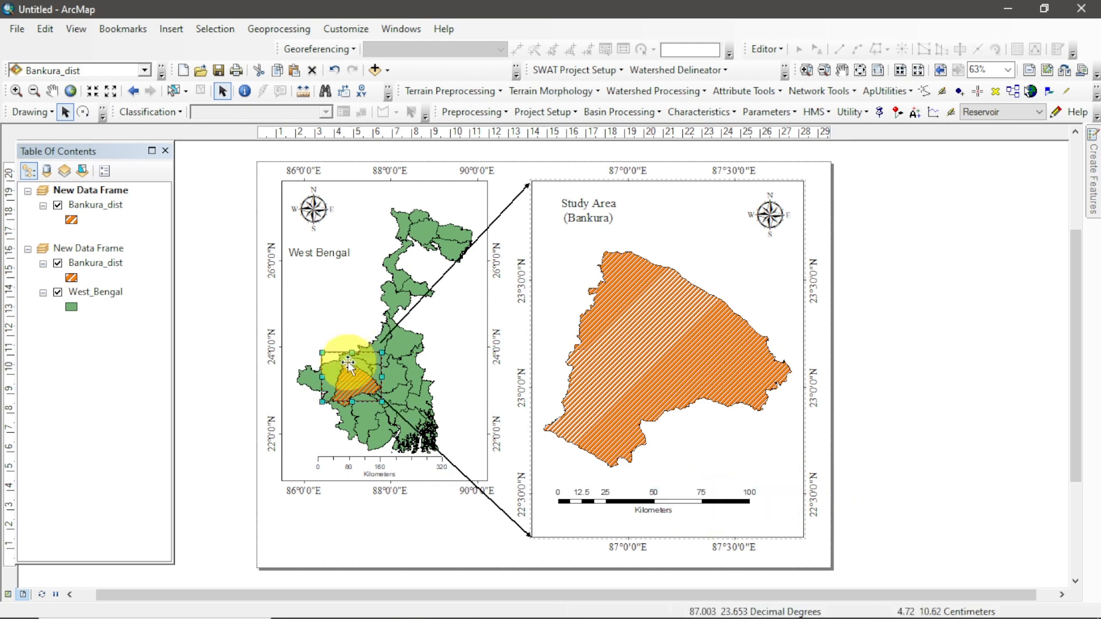
pyautogui.moveTo(350, 405); pyautogui.dragTo(351, 413)
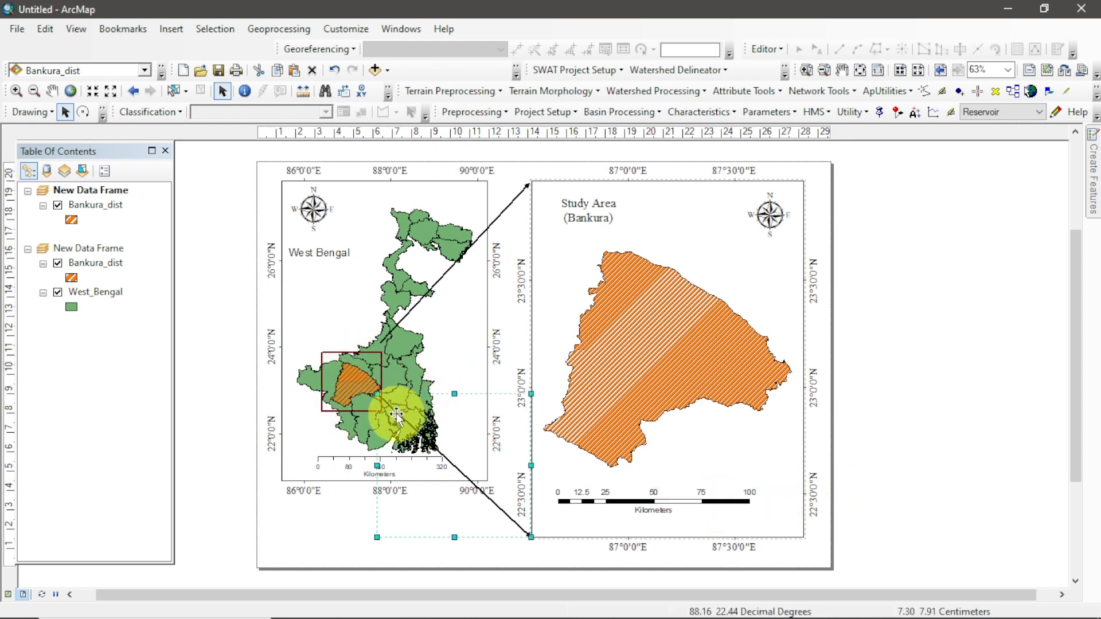
pyautogui.click(380, 410)
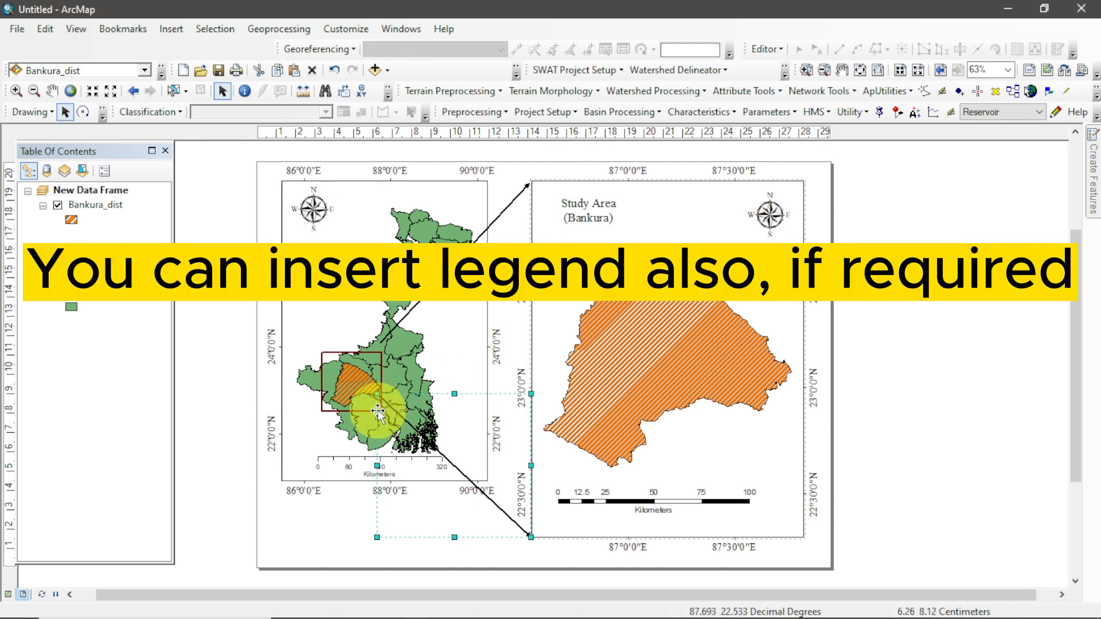
pyautogui.click(395, 329)
pyautogui.moveTo(380, 342); pyautogui.dragTo(381, 354)
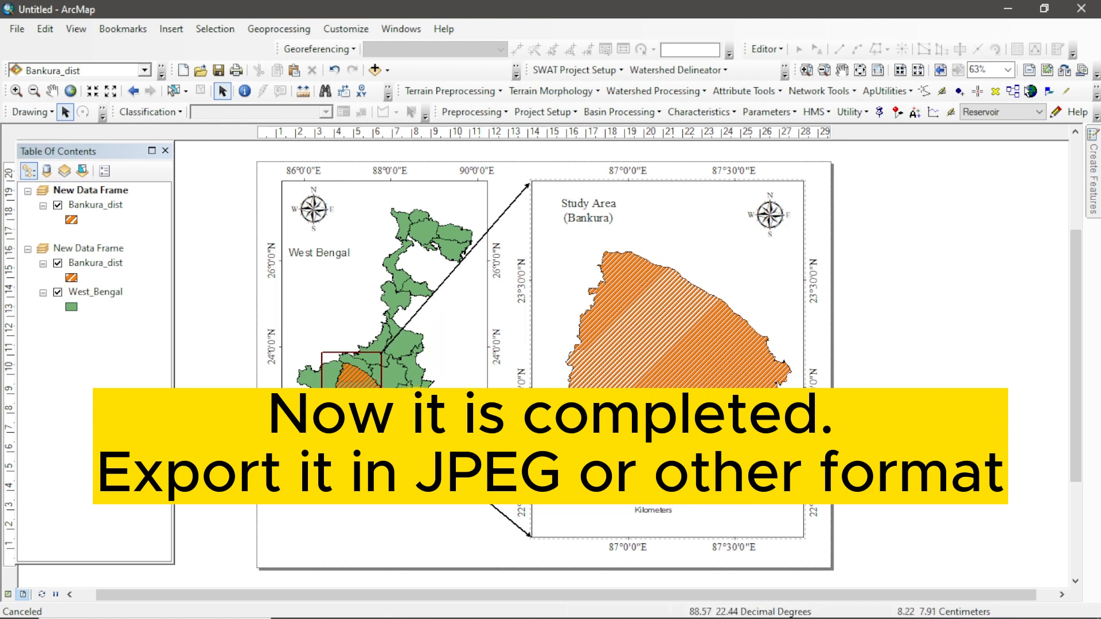
# Step: Export the map as a 600 dpi JPEG named "study area map" in the ARC practice folder on the Desktop
pyautogui.click(17, 30)
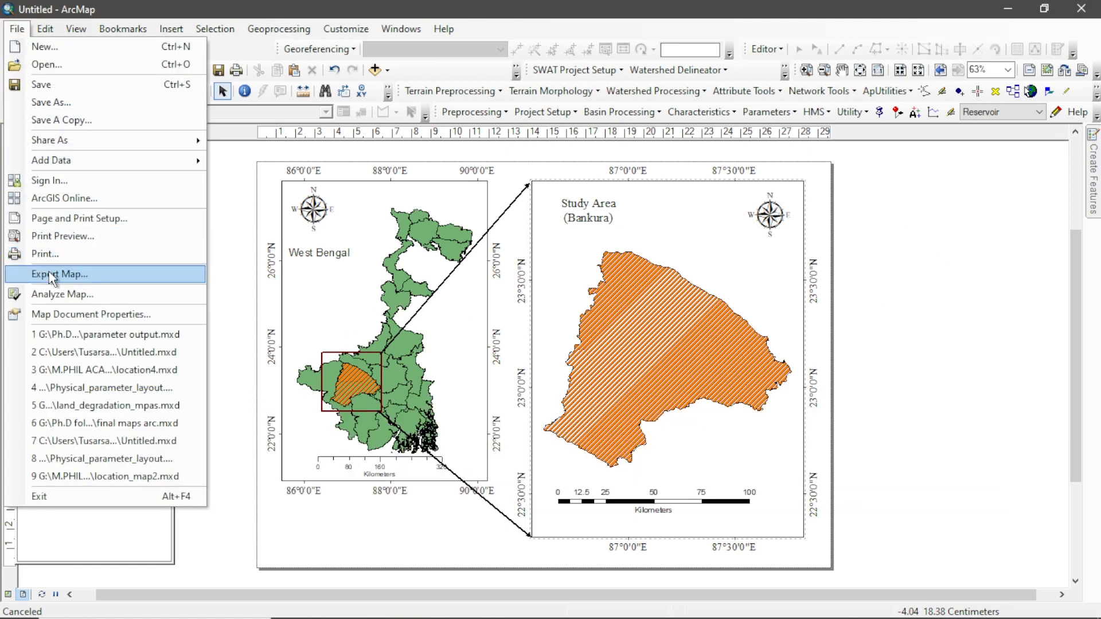
pyautogui.click(52, 274)
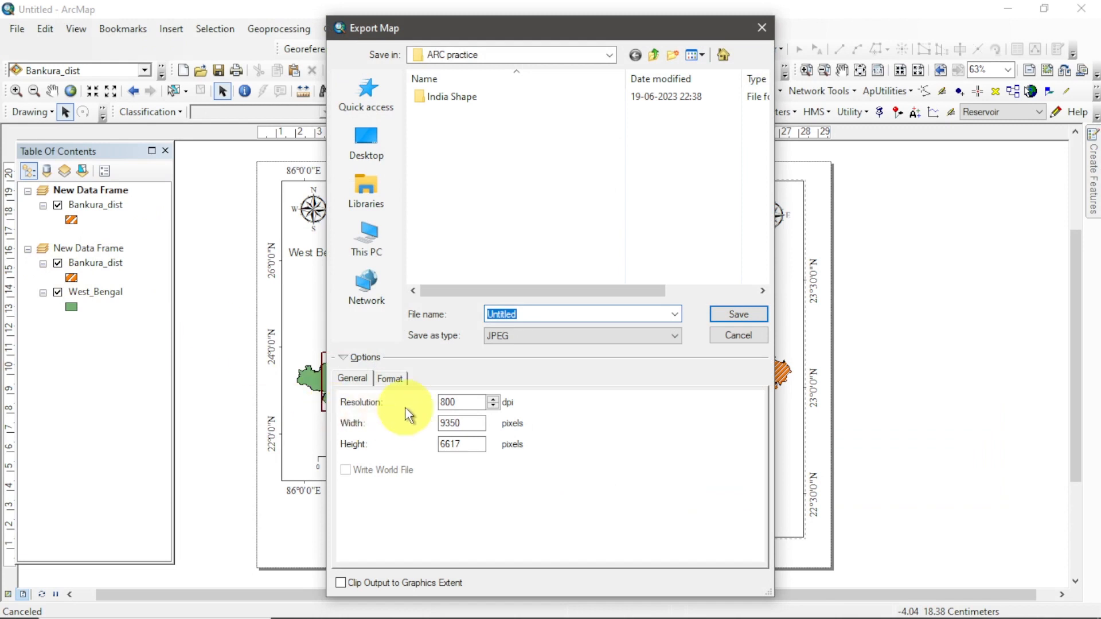
pyautogui.moveTo(467, 405); pyautogui.dragTo(427, 409)
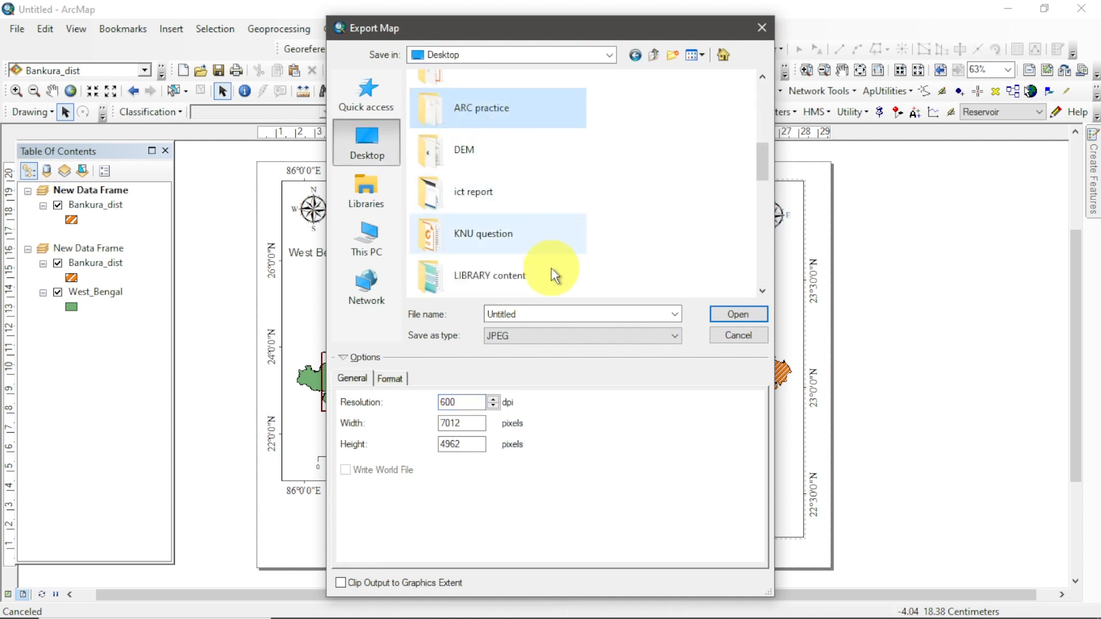
pyautogui.doubleClick(515, 122)
pyautogui.doubleClick(532, 314)
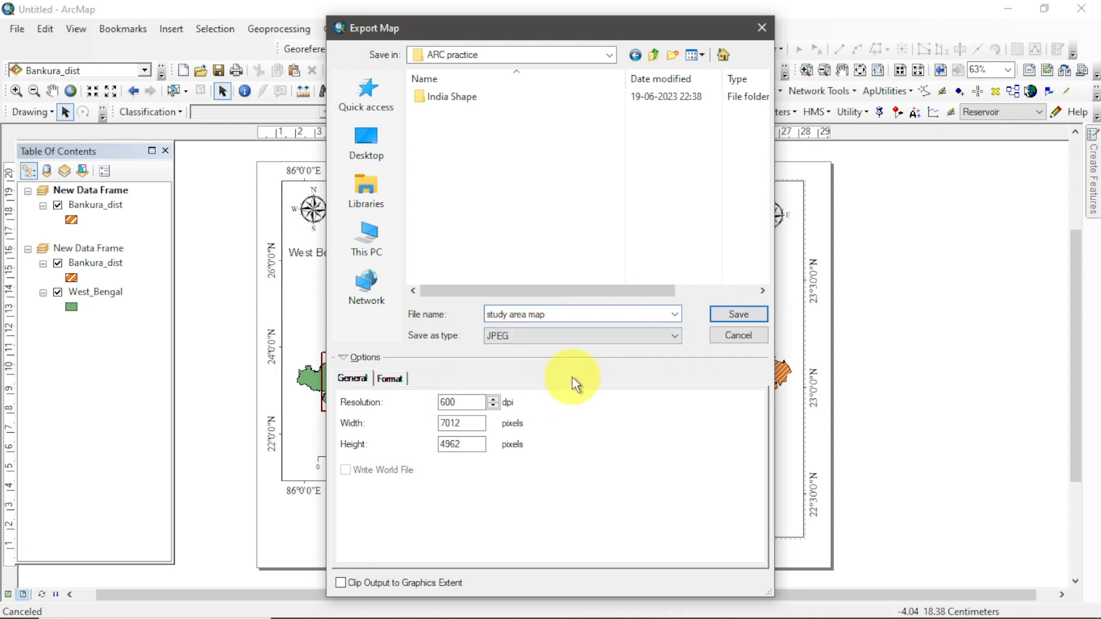
pyautogui.click(735, 316)
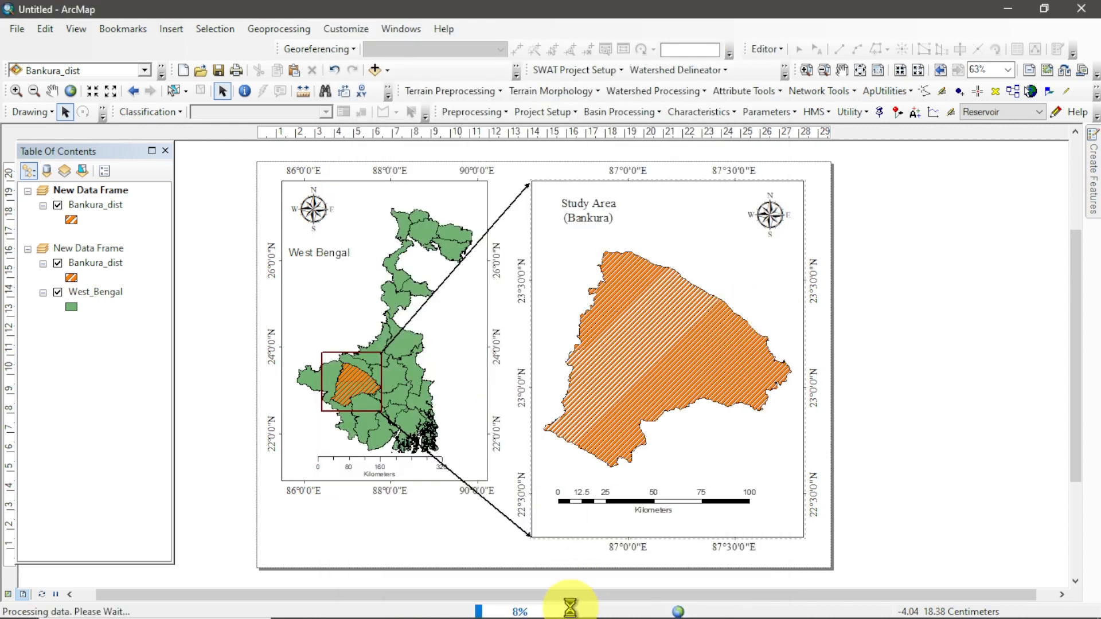